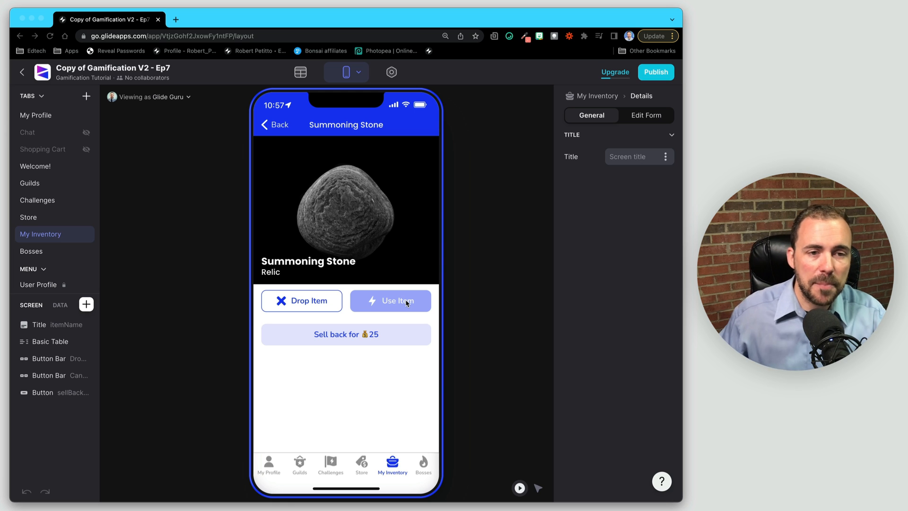
Examine in the store data table which items are marked in the consumable? column, widening that column to show its full name
{"action": "left_click", "coordinate": [298, 72]}
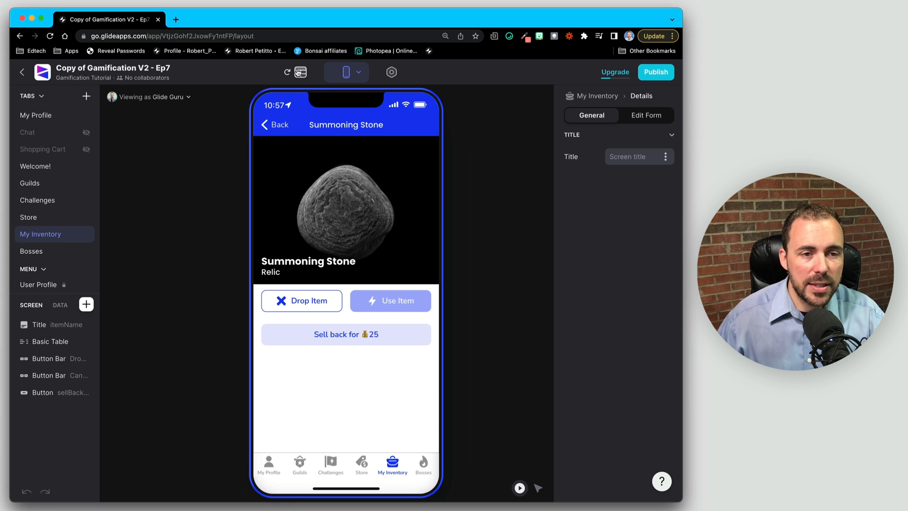
{"action": "left_click", "coordinate": [39, 238]}
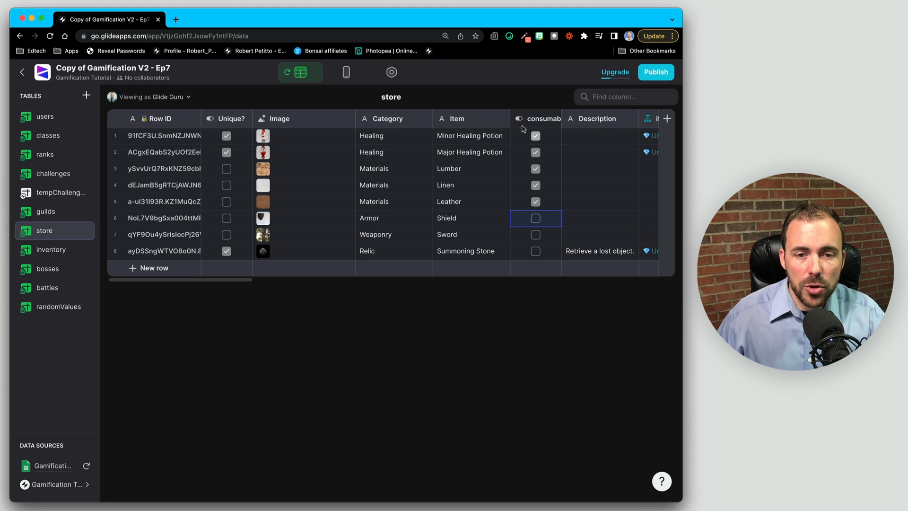
{"action": "left_click_drag", "start_coordinate": [561, 118], "coordinate": [583, 118]}
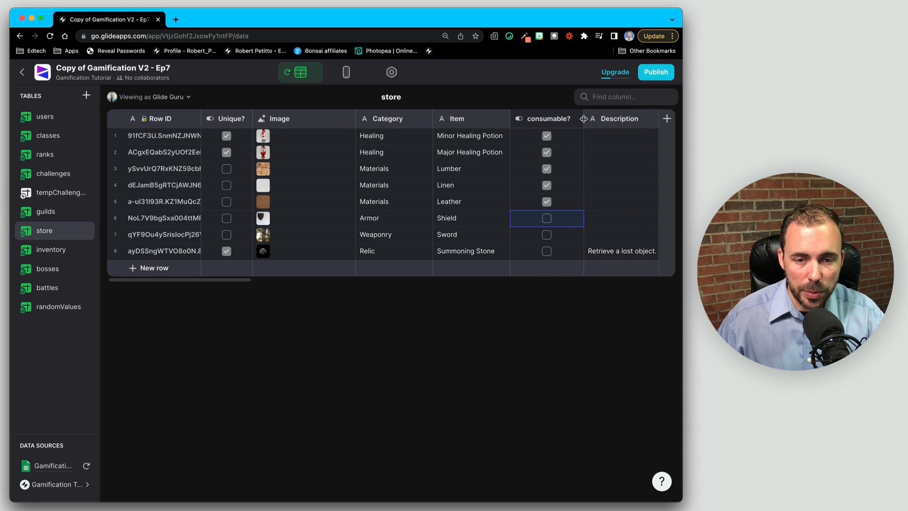
{"action": "left_click", "coordinate": [566, 137]}
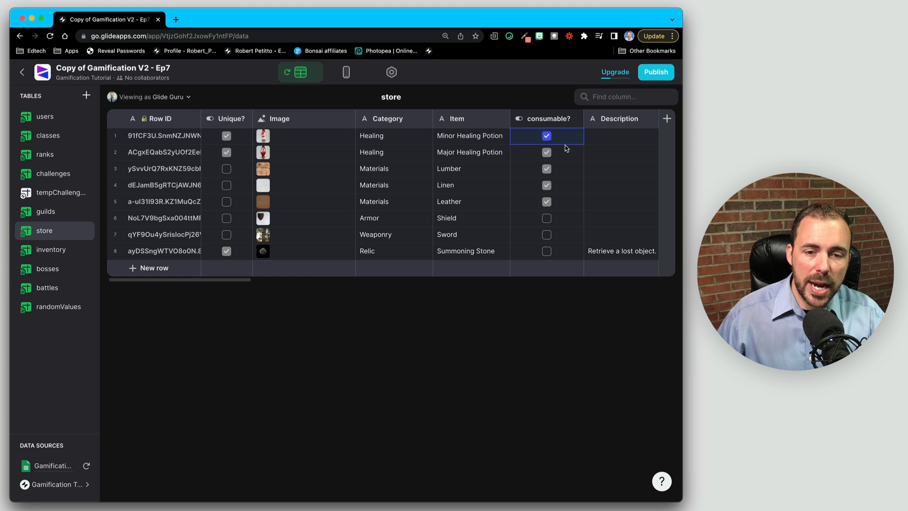
{"action": "left_click_drag", "start_coordinate": [566, 148], "coordinate": [565, 213]}
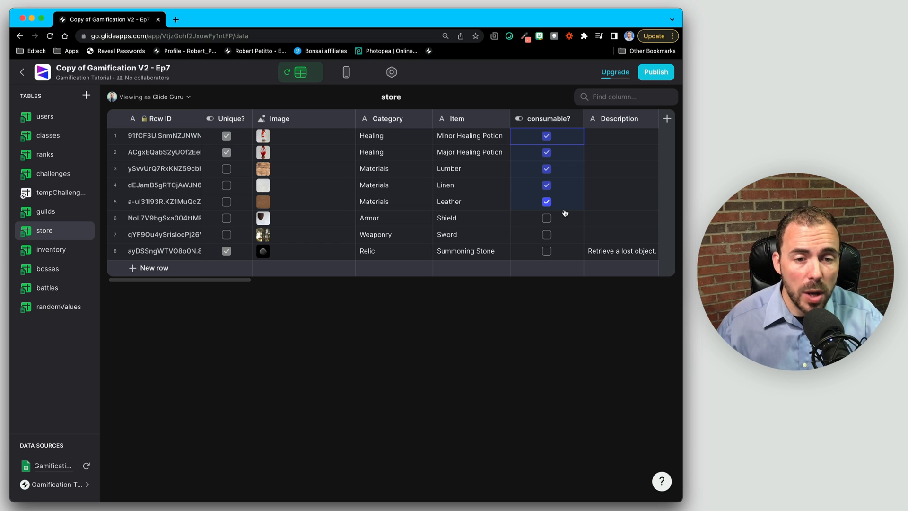
{"action": "left_click_drag", "start_coordinate": [458, 202], "coordinate": [461, 168]}
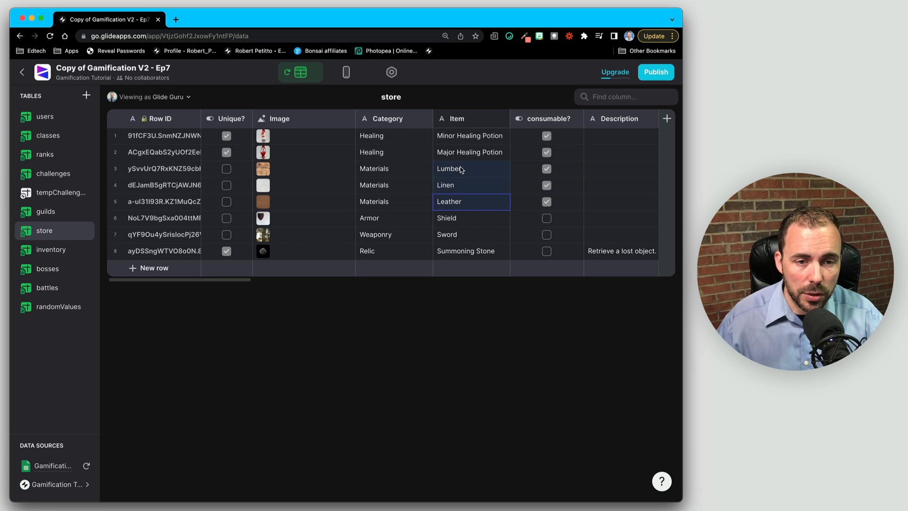
{"action": "left_click", "coordinate": [488, 141]}
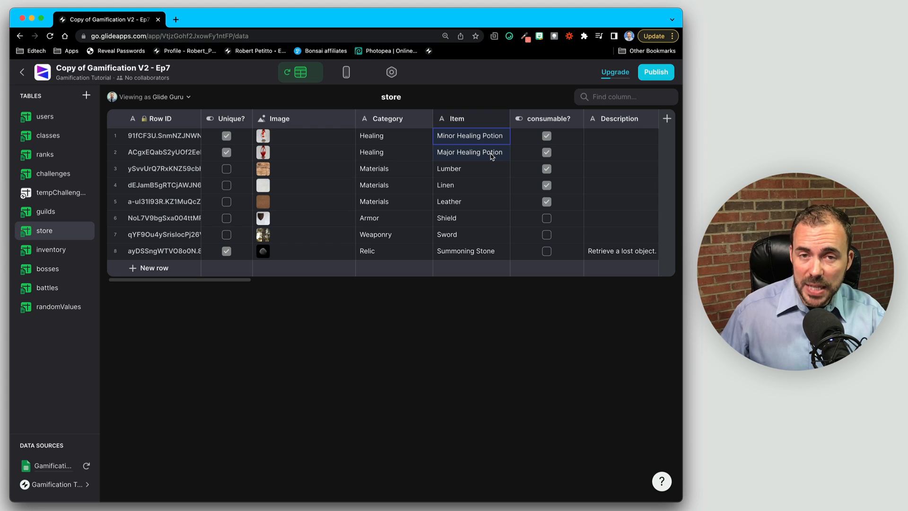
{"action": "left_click", "coordinate": [475, 220]}
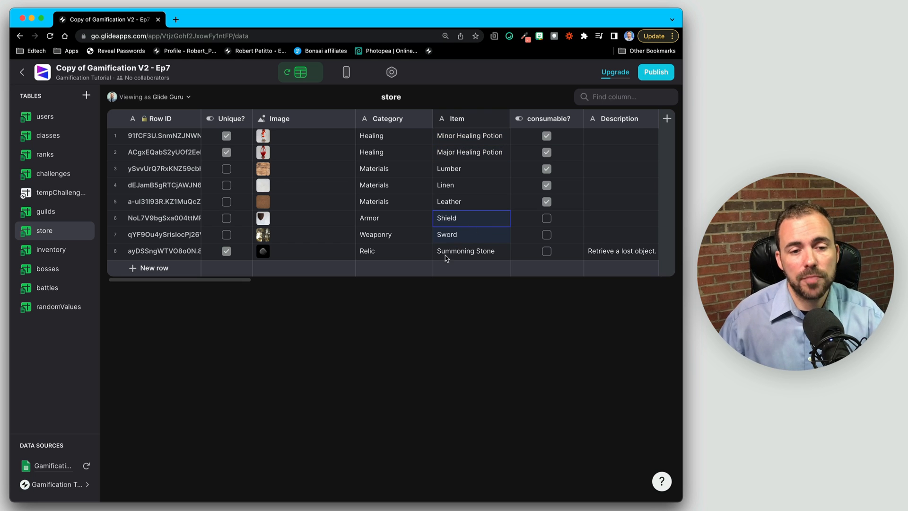
{"action": "left_click", "coordinate": [461, 253]}
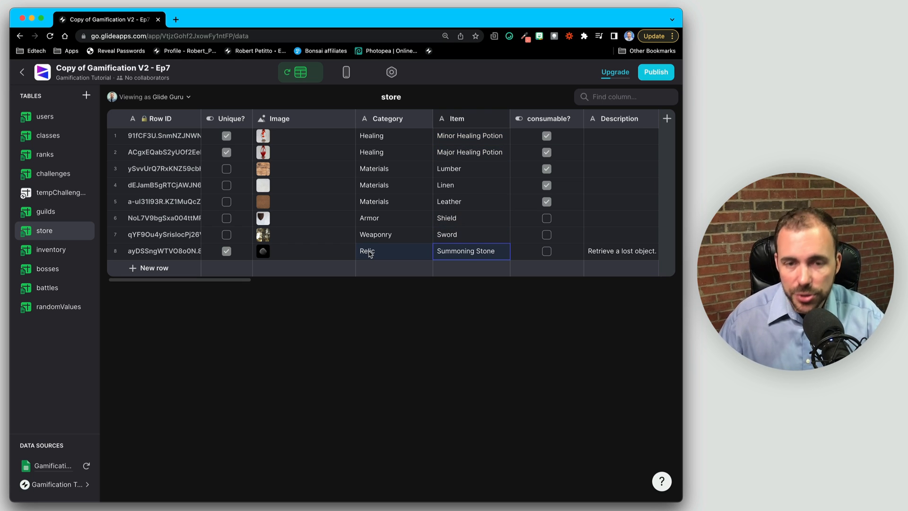
{"action": "left_click", "coordinate": [572, 225]}
{"action": "left_click_drag", "start_coordinate": [572, 137], "coordinate": [574, 203]}
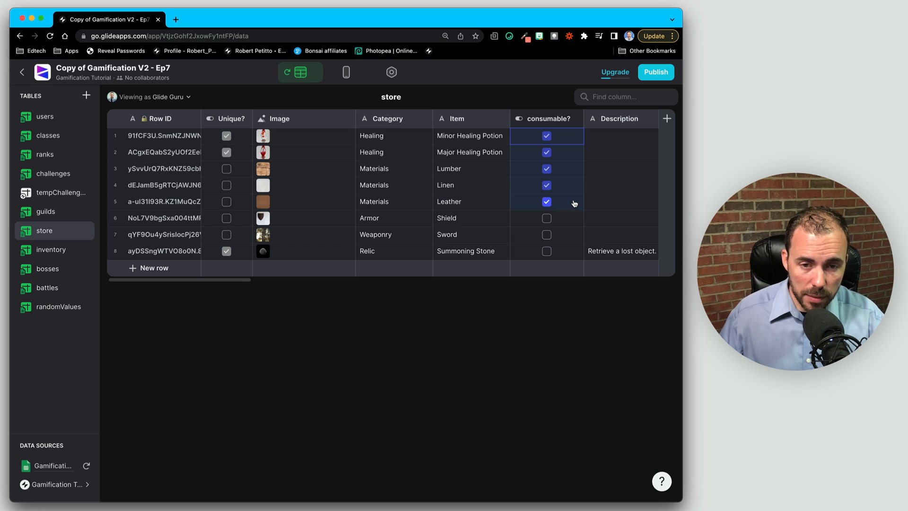
{"action": "left_click", "coordinate": [573, 219]}
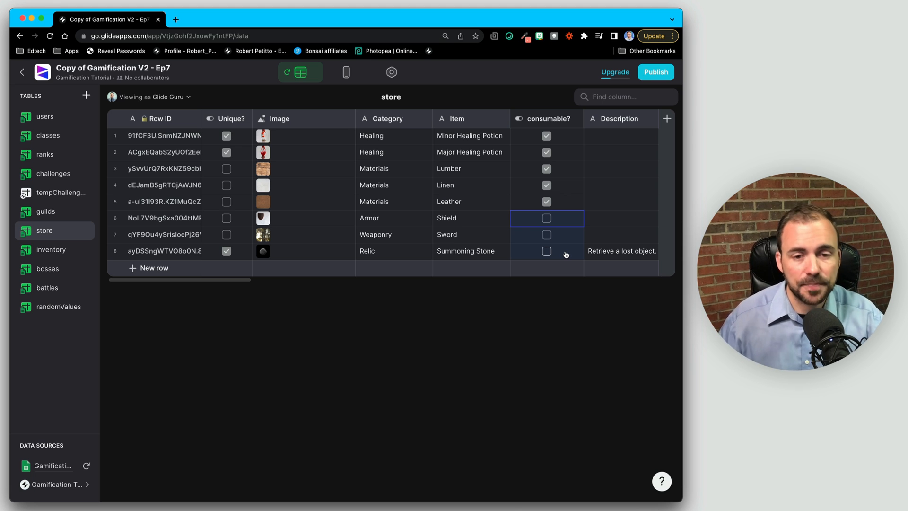
{"action": "left_click", "coordinate": [556, 122]}
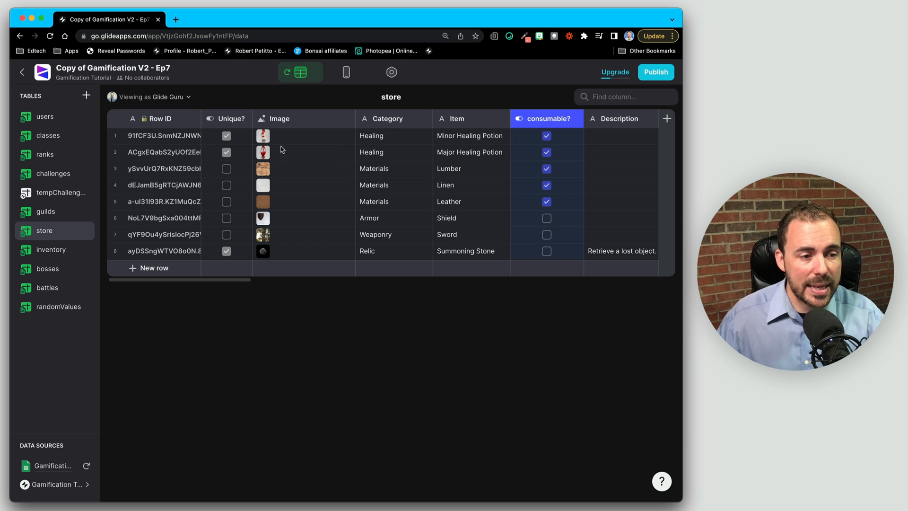
Examine the inventory table's itemConsumable? lookup column, including its configuration and the rows it marks
{"action": "left_click", "coordinate": [50, 252]}
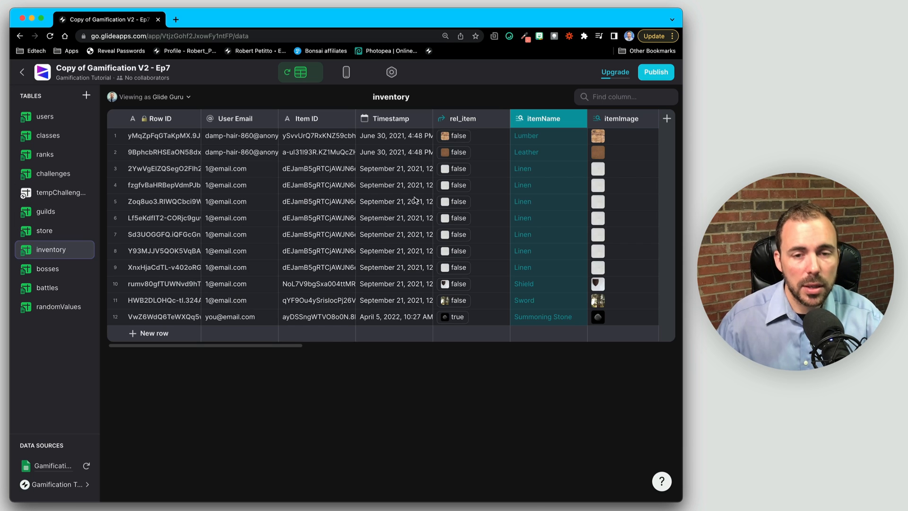
{"action": "scroll", "coordinate": [414, 200], "scroll_direction": "right", "scroll_amount": 5}
{"action": "scroll", "coordinate": [414, 200], "scroll_direction": "right", "scroll_amount": 5}
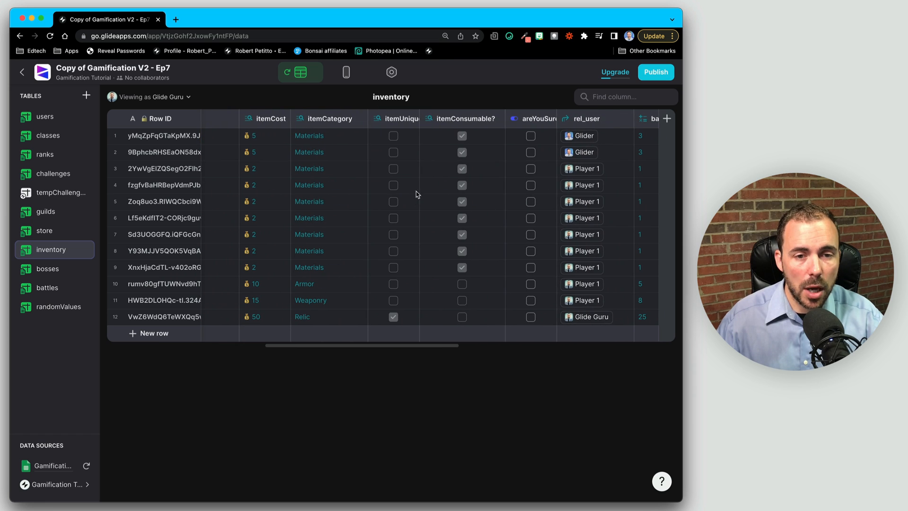
{"action": "left_click", "coordinate": [448, 122]}
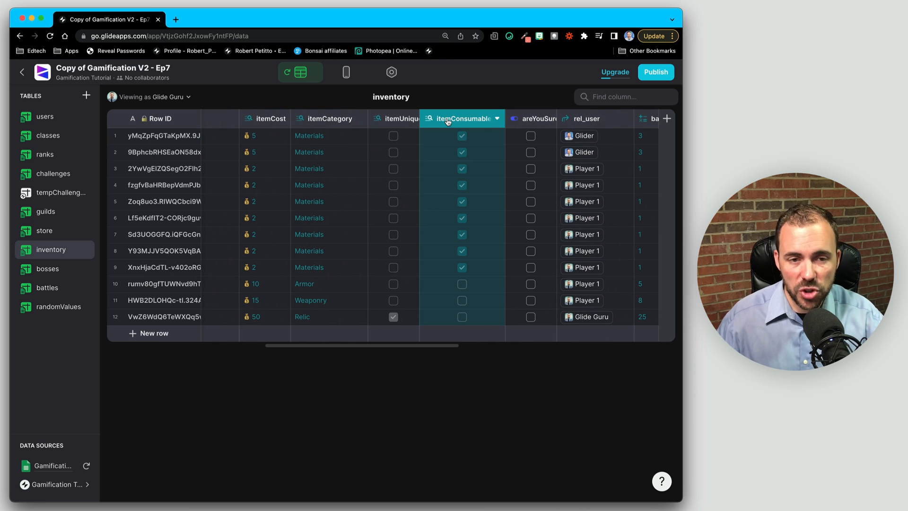
{"action": "left_click", "coordinate": [448, 122]}
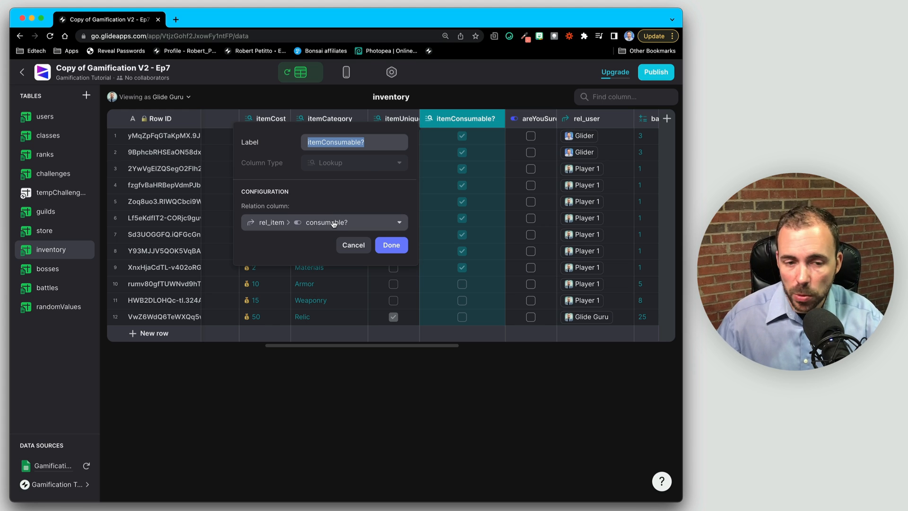
{"action": "left_click", "coordinate": [388, 245]}
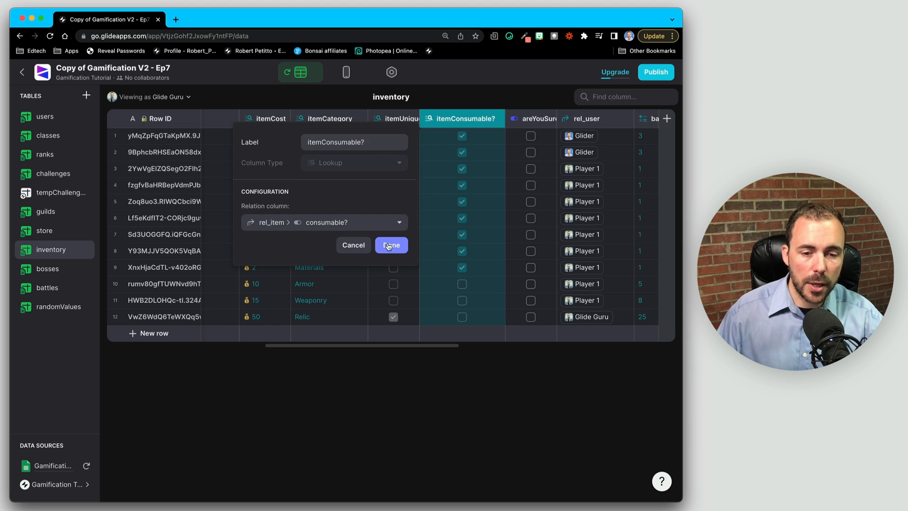
{"action": "left_click", "coordinate": [497, 155]}
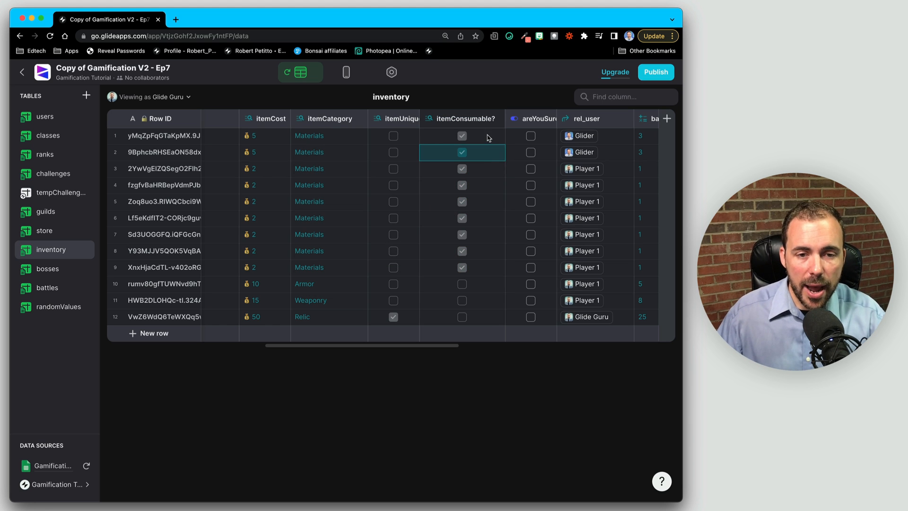
{"action": "left_click_drag", "start_coordinate": [488, 137], "coordinate": [480, 268]}
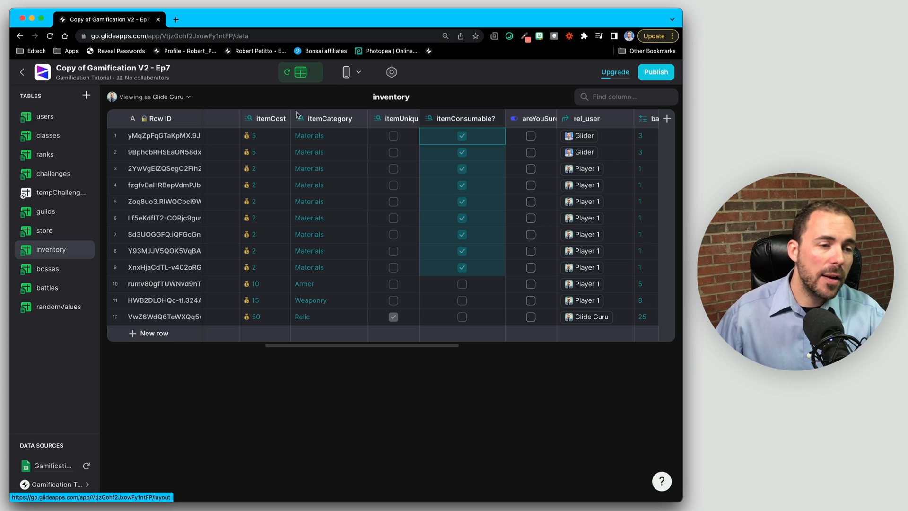
Create a new empty table named usedItemLog
{"action": "left_click", "coordinate": [86, 96]}
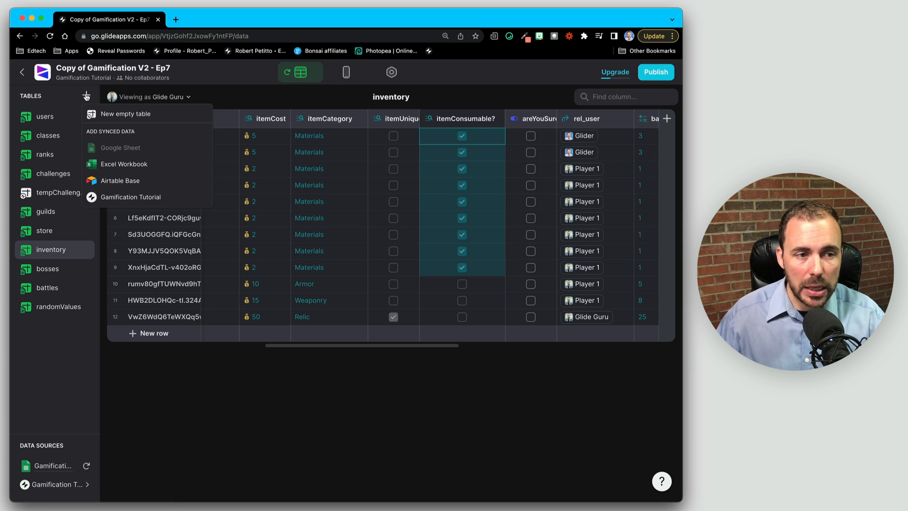
{"action": "left_click", "coordinate": [119, 115]}
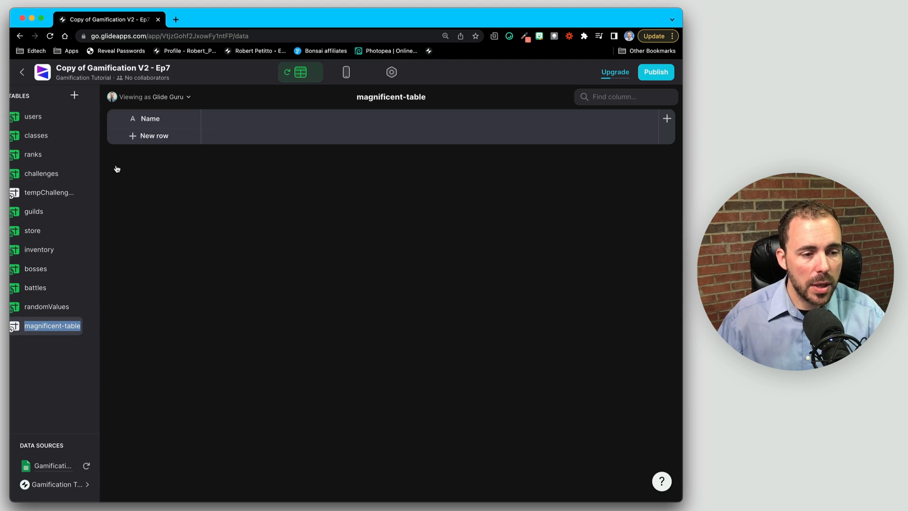
{"action": "type", "text": "us"}
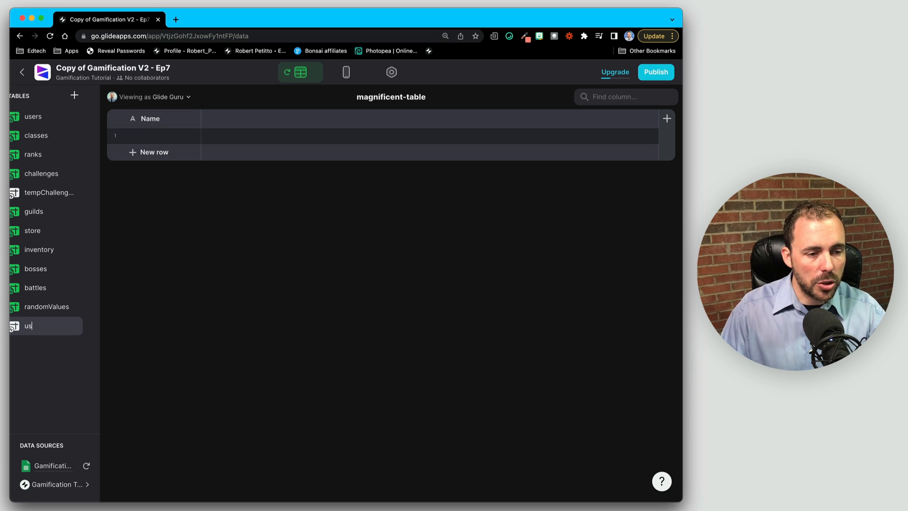
{"action": "type", "text": "edItemLog"}
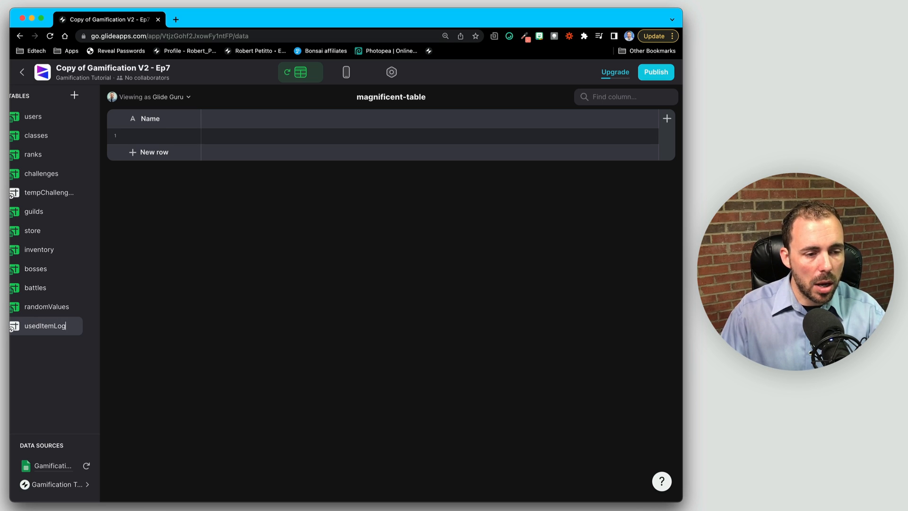
{"action": "key", "text": "Return"}
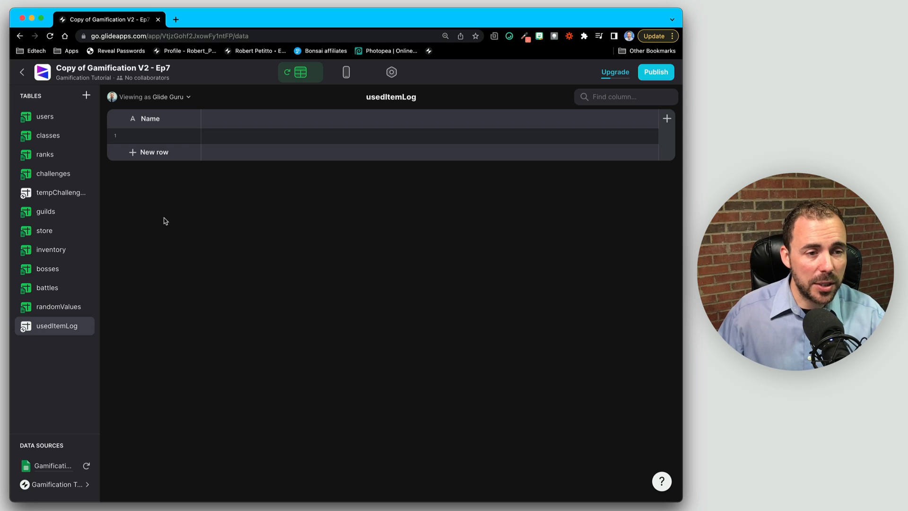
Add a Row ID column to the usedItemLog table
{"action": "left_click", "coordinate": [667, 118]}
{"action": "left_click", "coordinate": [411, 165]}
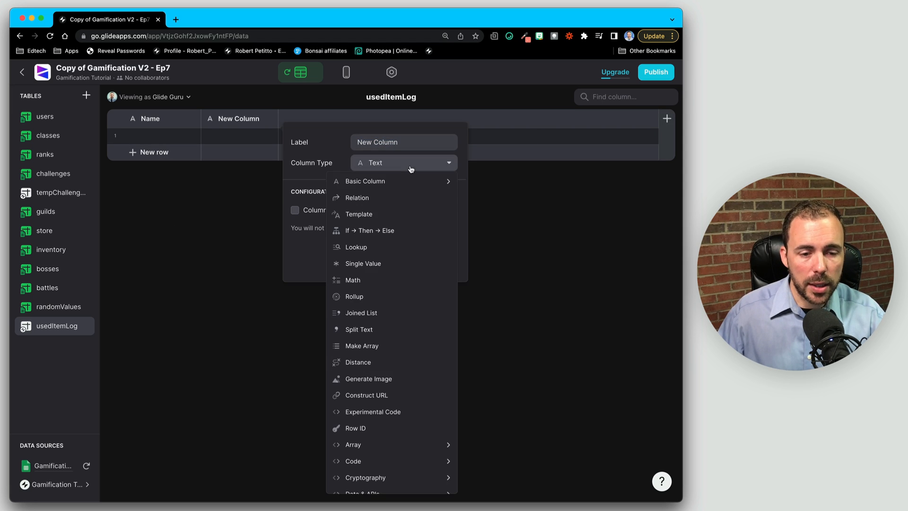
{"action": "left_click", "coordinate": [411, 425]}
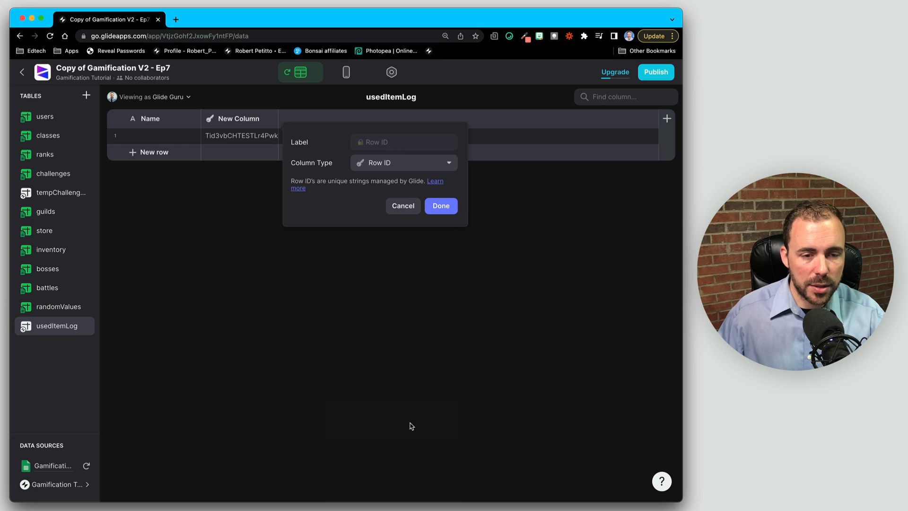
{"action": "left_click", "coordinate": [442, 207]}
Rename the usedItemLog table's Name column to itemID, keeping it a text column
{"action": "left_click", "coordinate": [231, 121]}
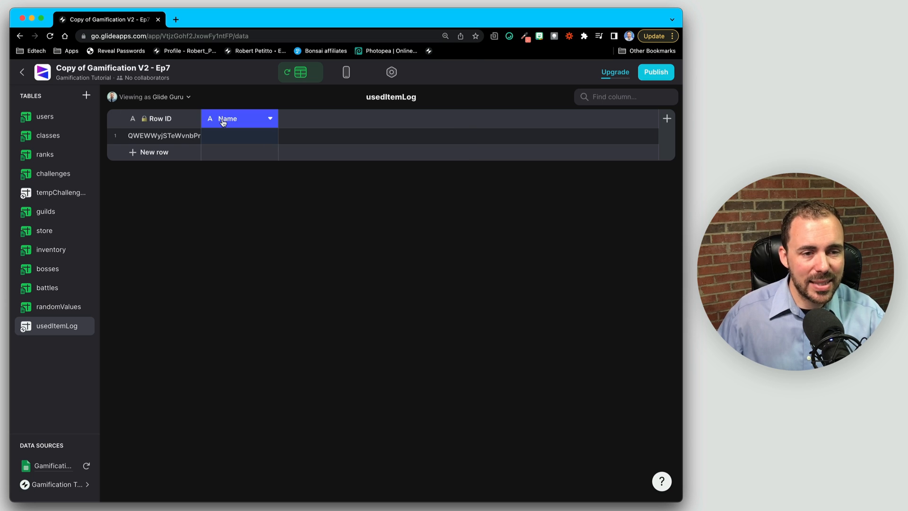
{"action": "left_click", "coordinate": [226, 122]}
{"action": "type", "text": "Item"}
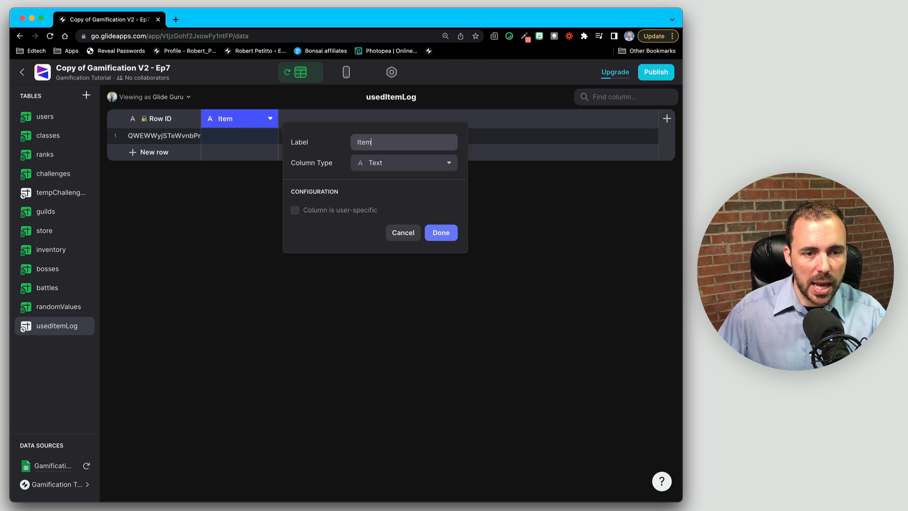
{"action": "double_click", "coordinate": [387, 142]}
{"action": "type", "text": "itemID"}
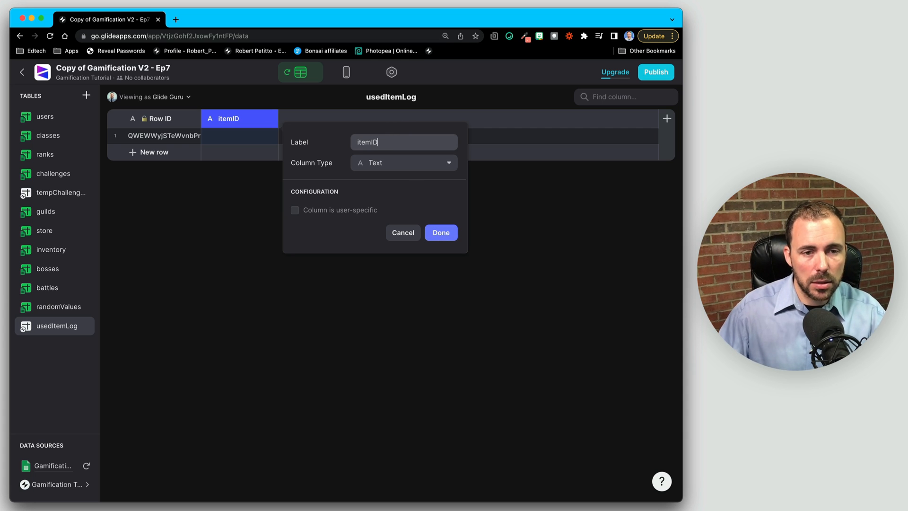
{"action": "left_click", "coordinate": [449, 235]}
Add a userEmail column of type Email to the usedItemLog table
{"action": "left_click", "coordinate": [669, 118]}
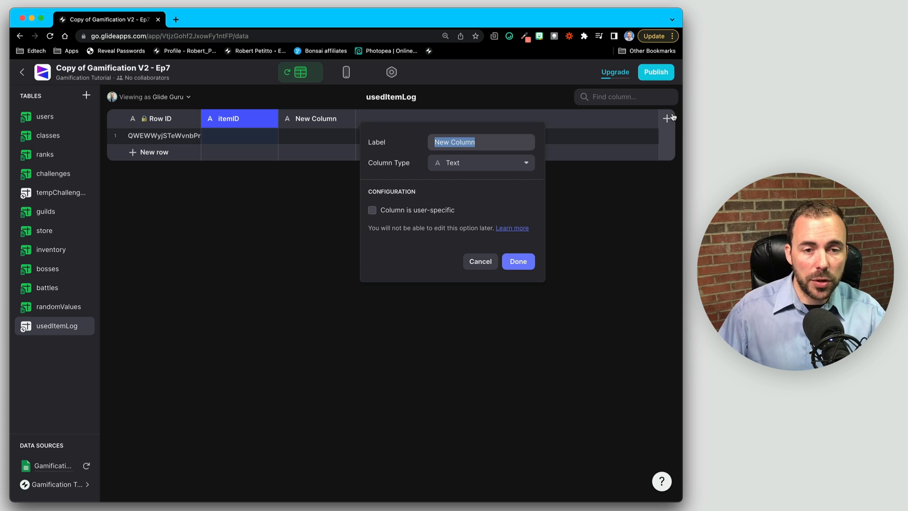
{"action": "type", "text": "userID"}
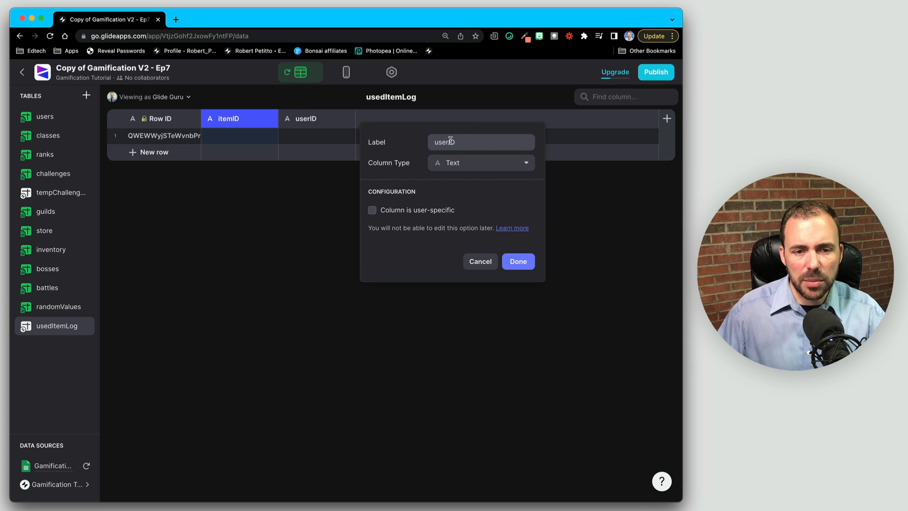
{"action": "left_click", "coordinate": [487, 142]}
{"action": "key", "text": "BackSpace"}
{"action": "type", "text": "Email"}
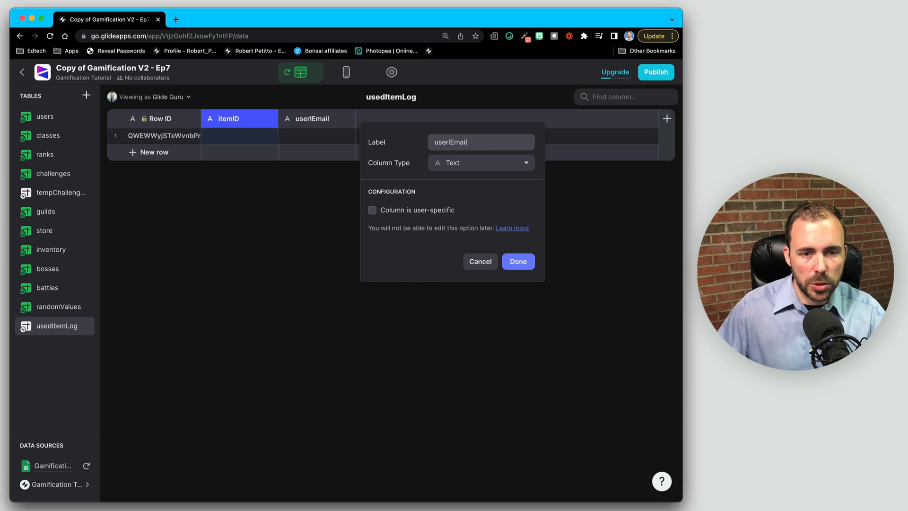
{"action": "key", "text": "BackSpace"}
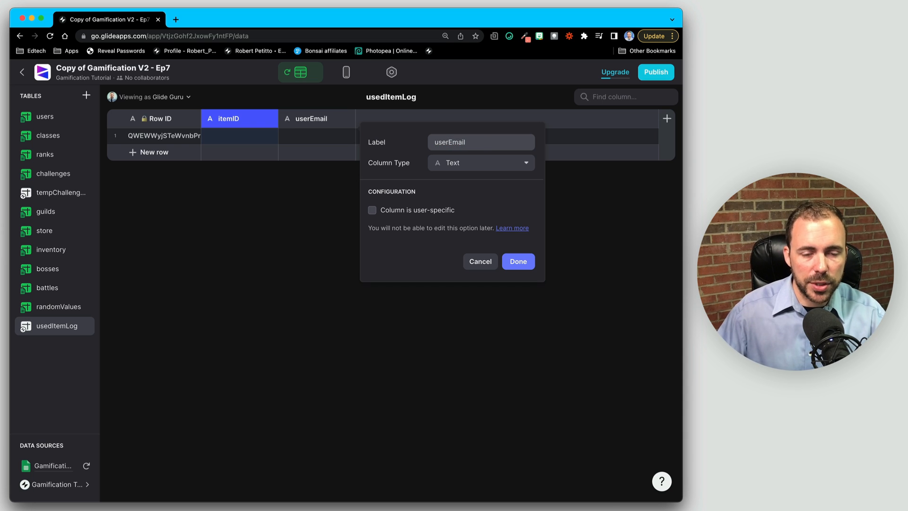
{"action": "left_click", "coordinate": [492, 162]}
{"action": "mouse_move", "coordinate": [474, 188]}
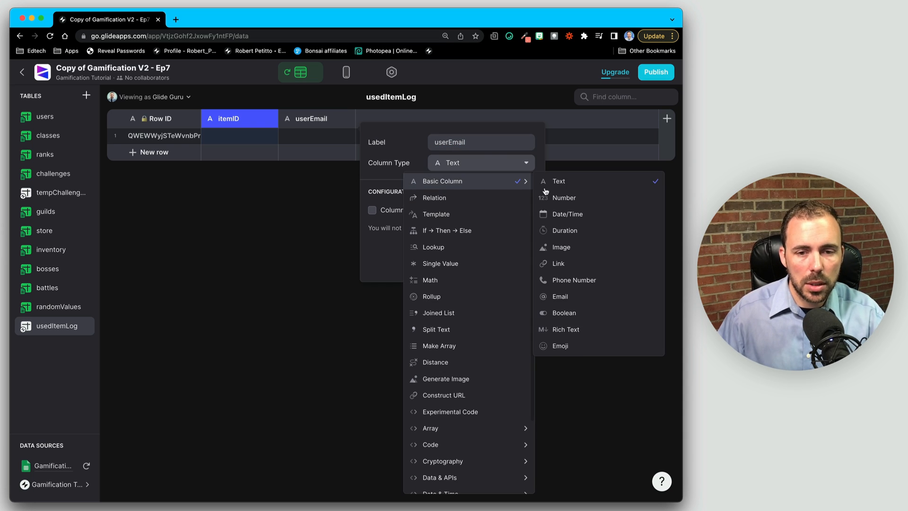
{"action": "left_click", "coordinate": [575, 297]}
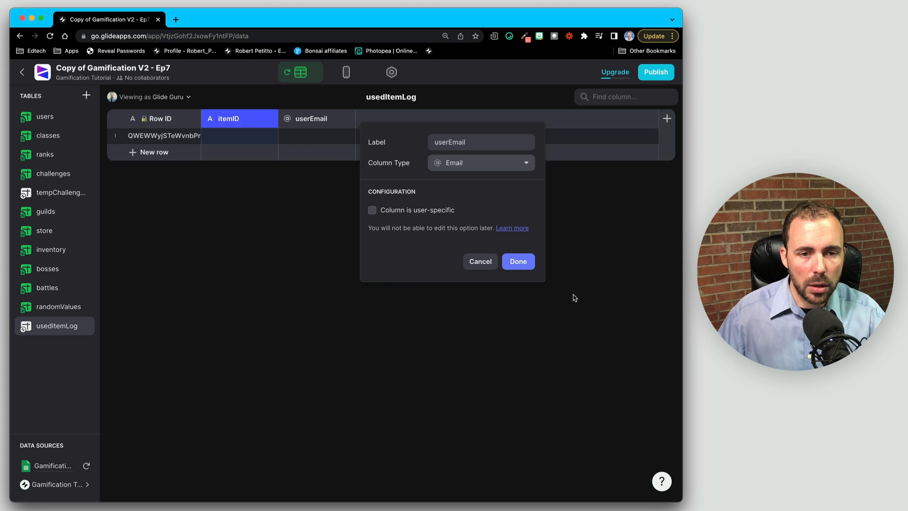
{"action": "left_click", "coordinate": [518, 261]}
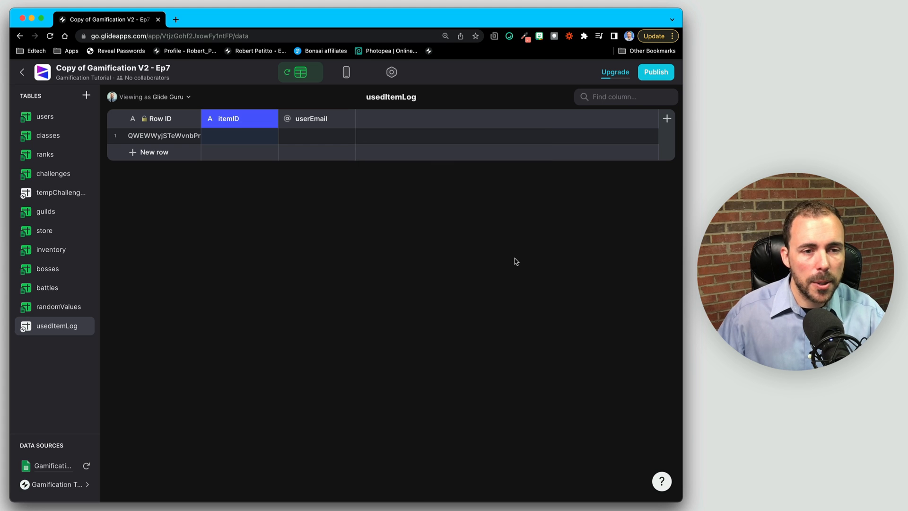
Add a timestamp column of type Date/Time to the usedItemLog table, keeping the default display formats
{"action": "left_click", "coordinate": [665, 119]}
{"action": "type", "text": "timestamp"}
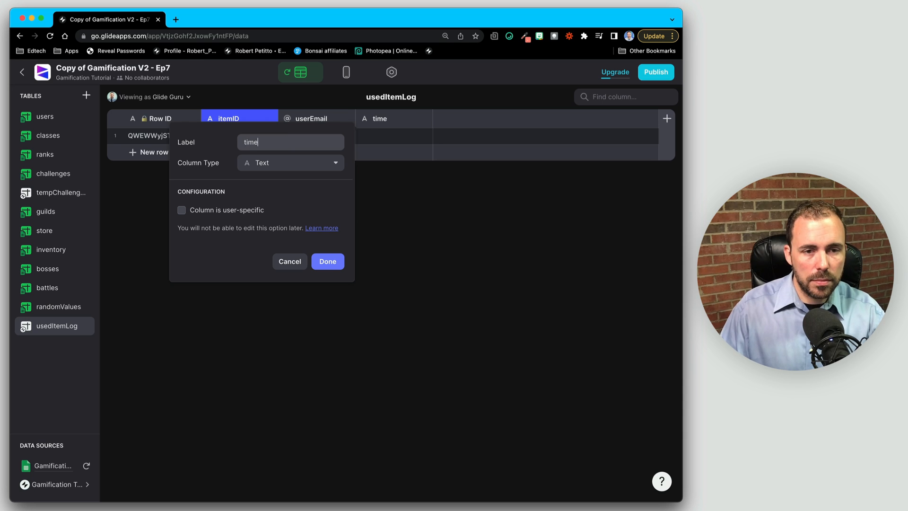
{"action": "left_click", "coordinate": [303, 168]}
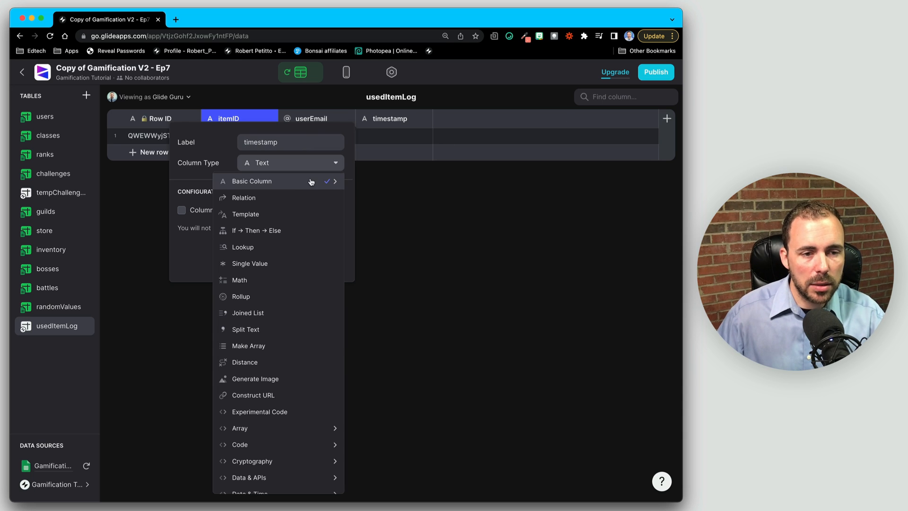
{"action": "mouse_move", "coordinate": [312, 180]}
{"action": "left_click", "coordinate": [374, 211]}
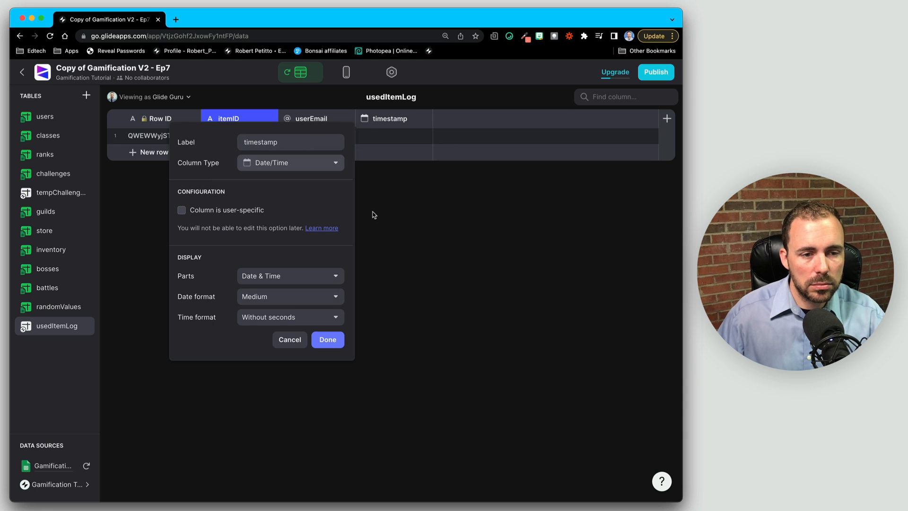
{"action": "left_click", "coordinate": [327, 340]}
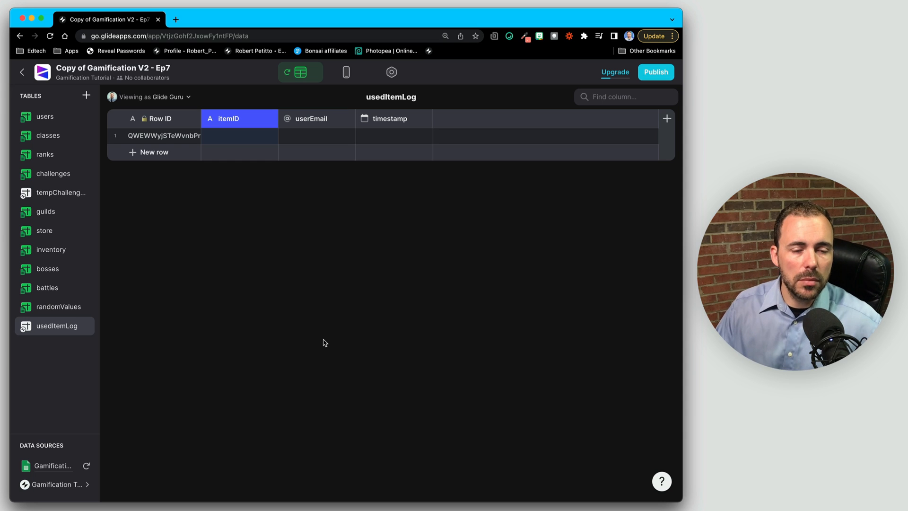
{"action": "left_click", "coordinate": [384, 137]}
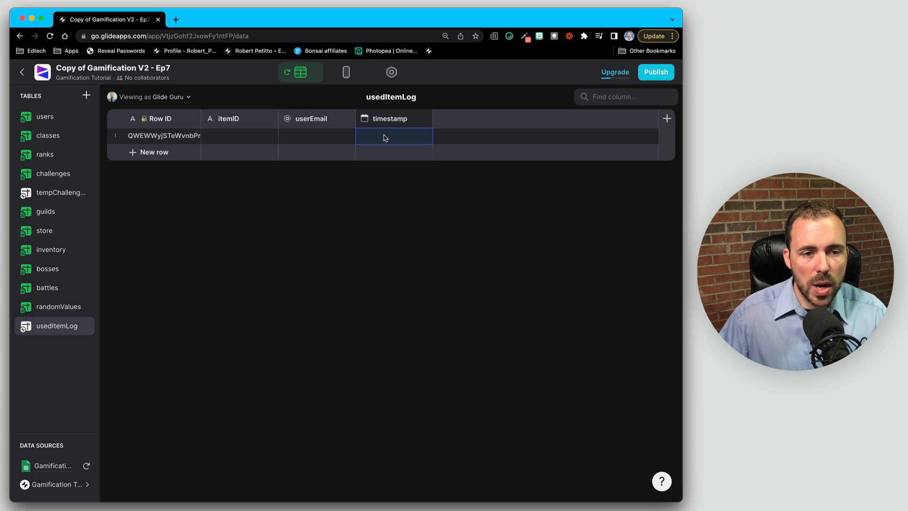
{"action": "left_click", "coordinate": [237, 120]}
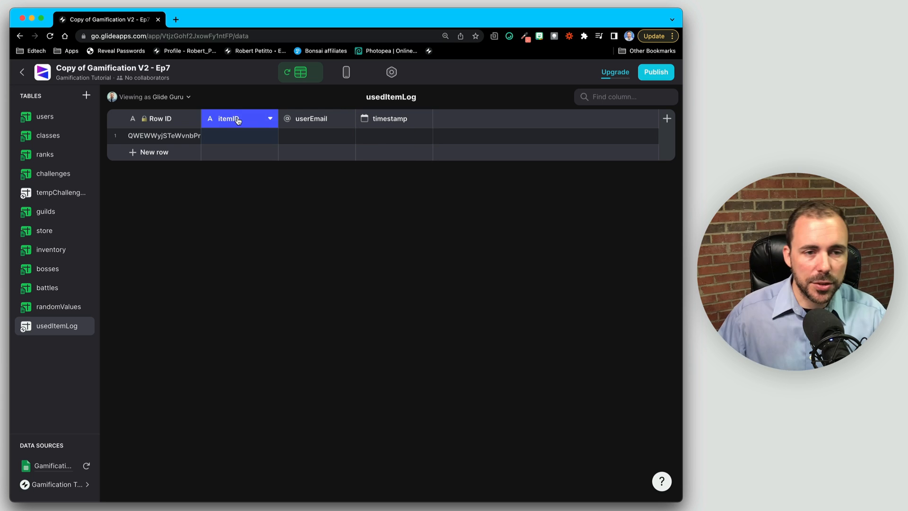
{"action": "left_click", "coordinate": [324, 122]}
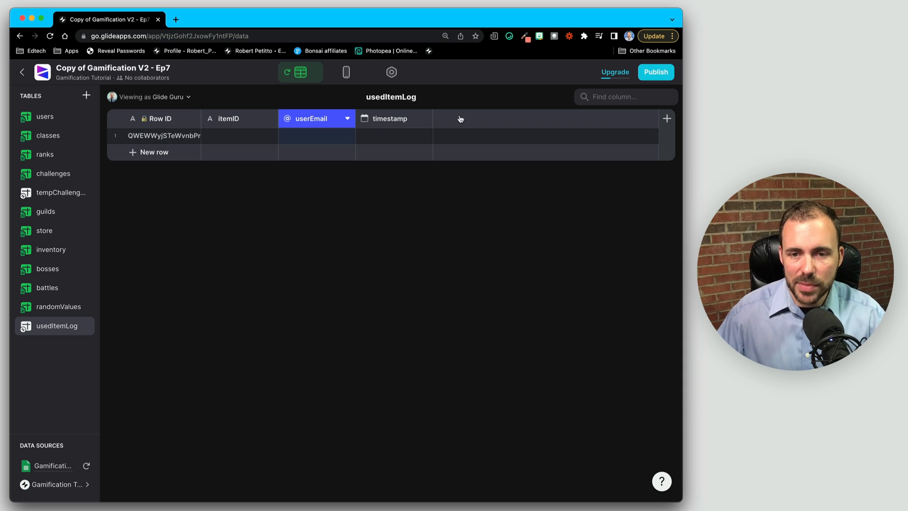
{"action": "left_click", "coordinate": [242, 138]}
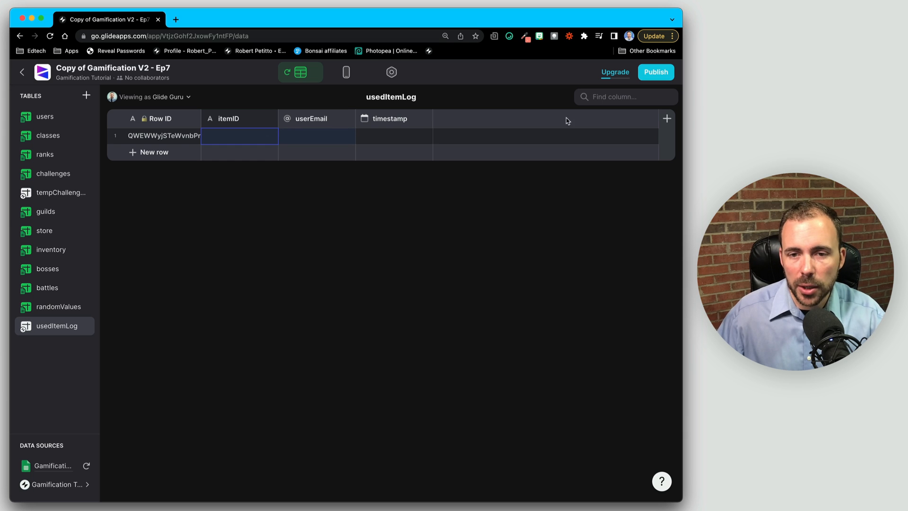
Add a rel_item relation column that matches itemID to the store table's Row ID as a single match
{"action": "left_click", "coordinate": [667, 118]}
{"action": "type", "text": "rel_"}
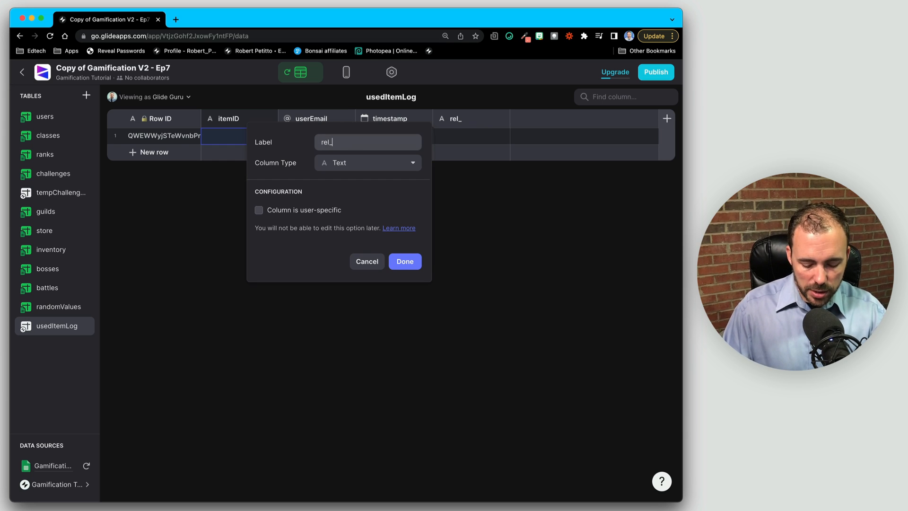
{"action": "type", "text": "item"}
{"action": "left_click", "coordinate": [352, 163]}
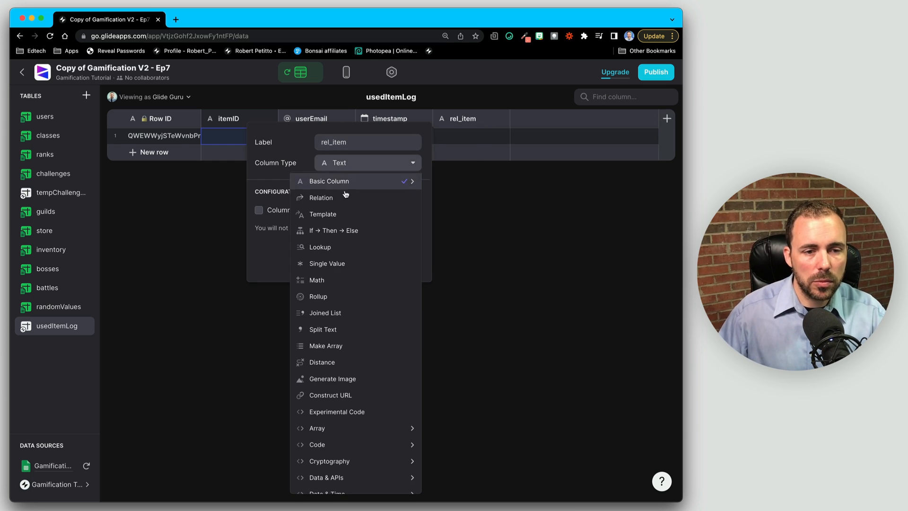
{"action": "left_click", "coordinate": [346, 197]}
{"action": "left_click", "coordinate": [333, 223]}
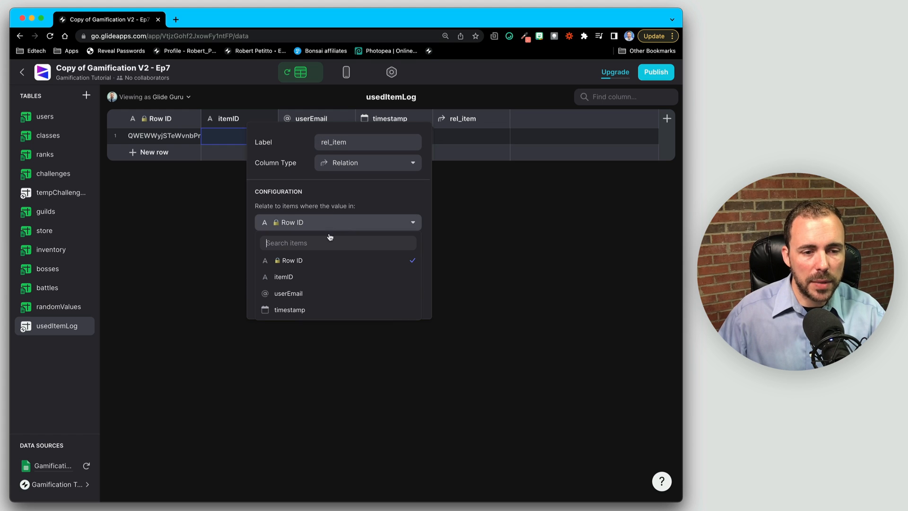
{"action": "left_click", "coordinate": [316, 278]}
{"action": "left_click", "coordinate": [316, 256]}
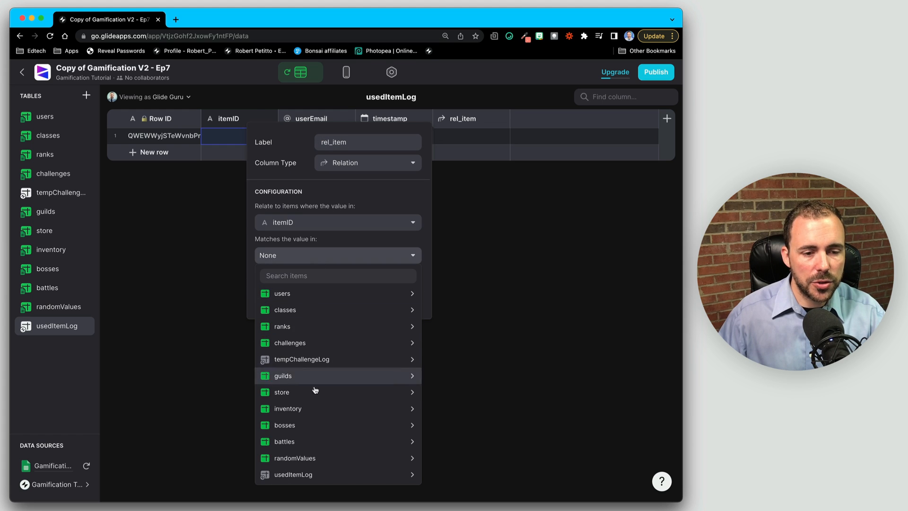
{"action": "mouse_move", "coordinate": [313, 394]}
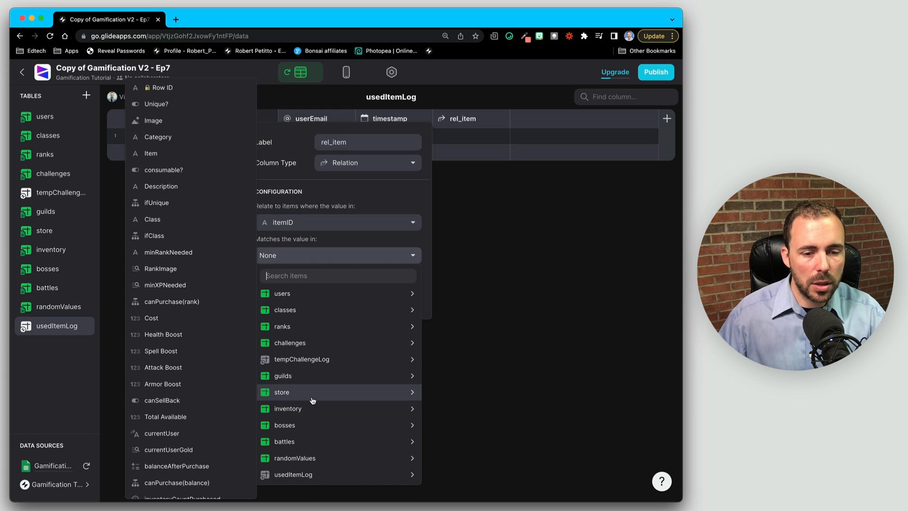
{"action": "left_click", "coordinate": [204, 93]}
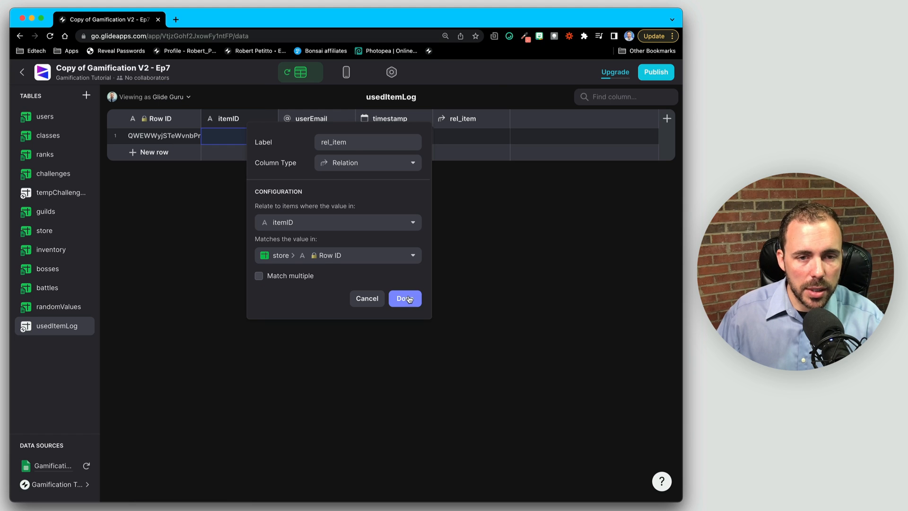
{"action": "left_click", "coordinate": [409, 300]}
Duplicate the rel_item column as rel_user and make it relate userEmail to the users table's Email
{"action": "left_click", "coordinate": [502, 120]}
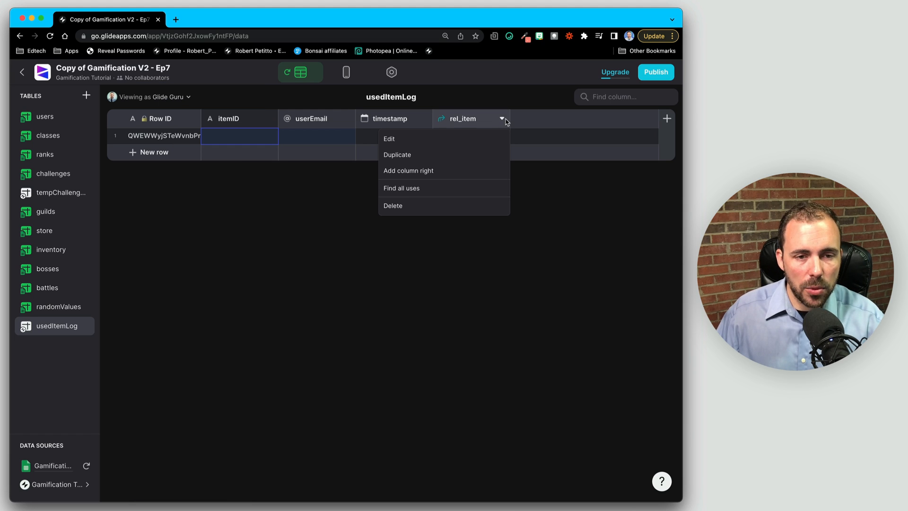
{"action": "left_click", "coordinate": [468, 151]}
{"action": "left_click_drag", "start_coordinate": [407, 141], "coordinate": [556, 162]}
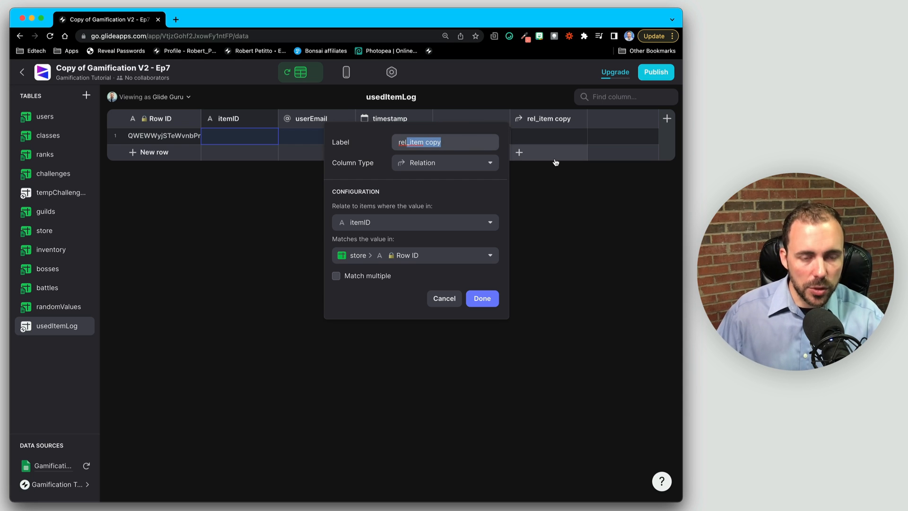
{"action": "type", "text": "_user"}
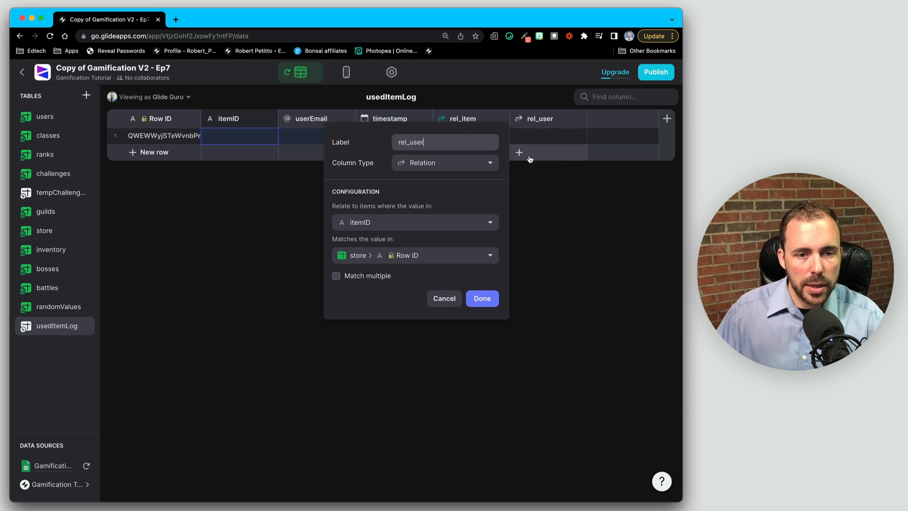
{"action": "left_click", "coordinate": [401, 221]}
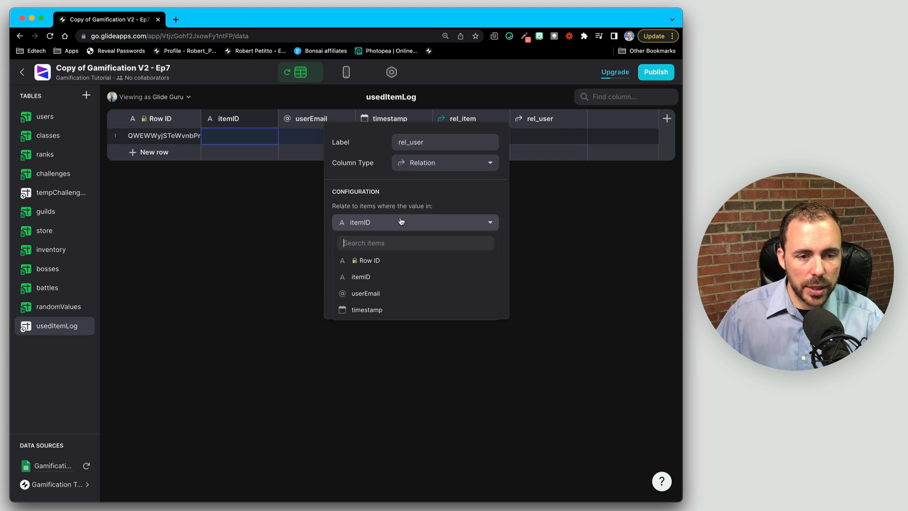
{"action": "left_click", "coordinate": [371, 293]}
{"action": "left_click", "coordinate": [375, 255]}
{"action": "mouse_move", "coordinate": [375, 294]}
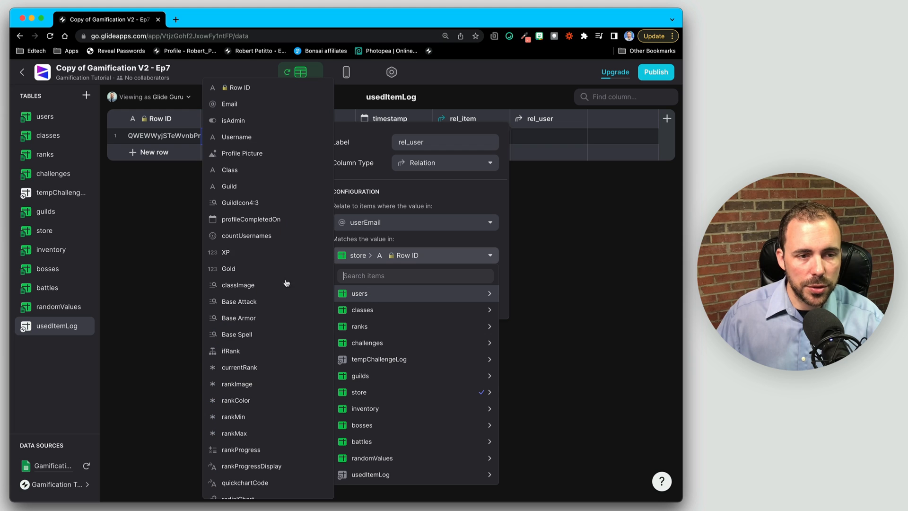
{"action": "left_click", "coordinate": [284, 104]}
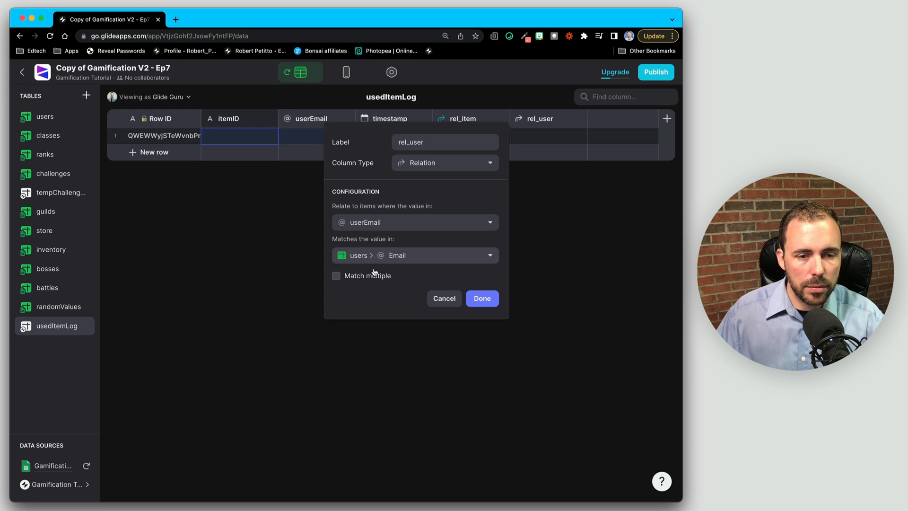
{"action": "left_click", "coordinate": [482, 298]}
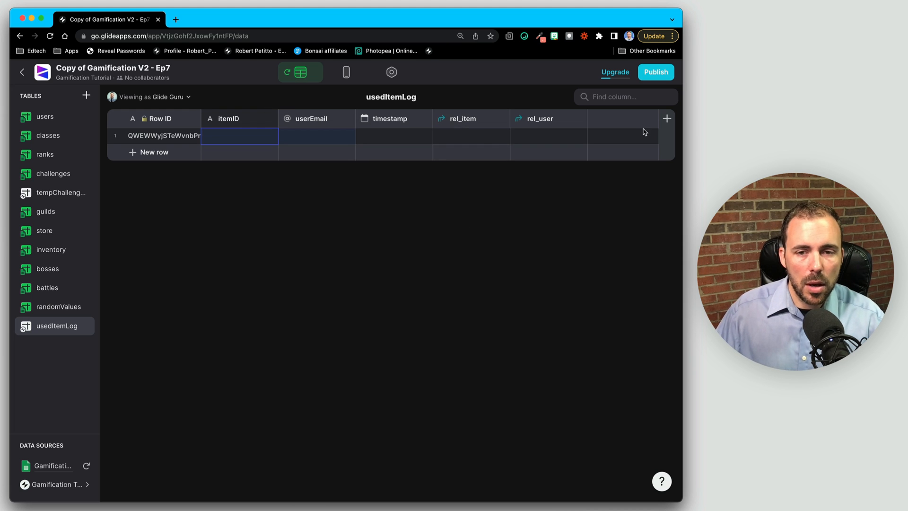
Add an itemName lookup column that returns the Item value through the rel_item relation
{"action": "left_click", "coordinate": [667, 118]}
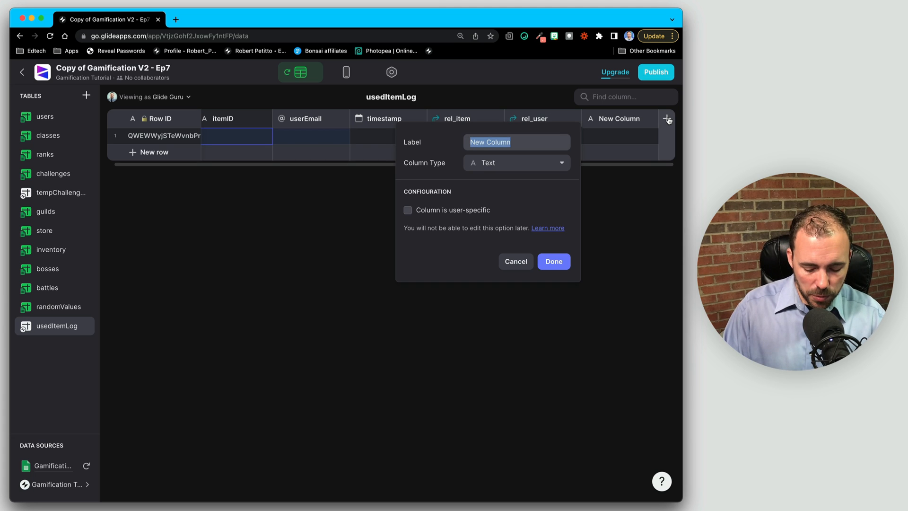
{"action": "type", "text": "itemName"}
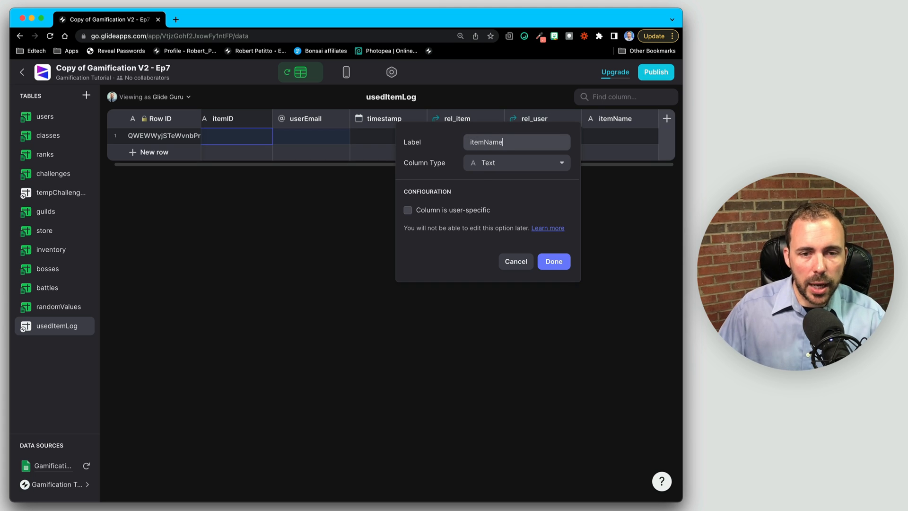
{"action": "left_click", "coordinate": [490, 165]}
{"action": "left_click", "coordinate": [479, 246]}
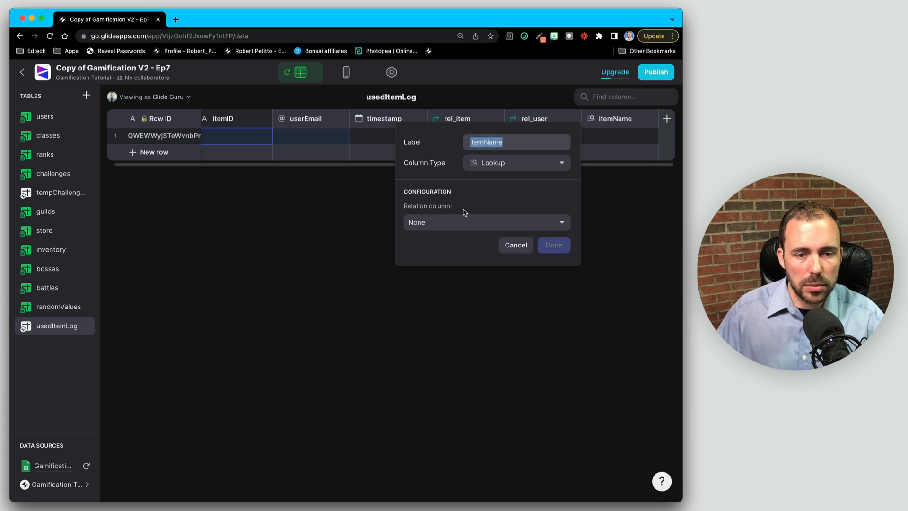
{"action": "left_click", "coordinate": [464, 222]}
{"action": "mouse_move", "coordinate": [453, 261]}
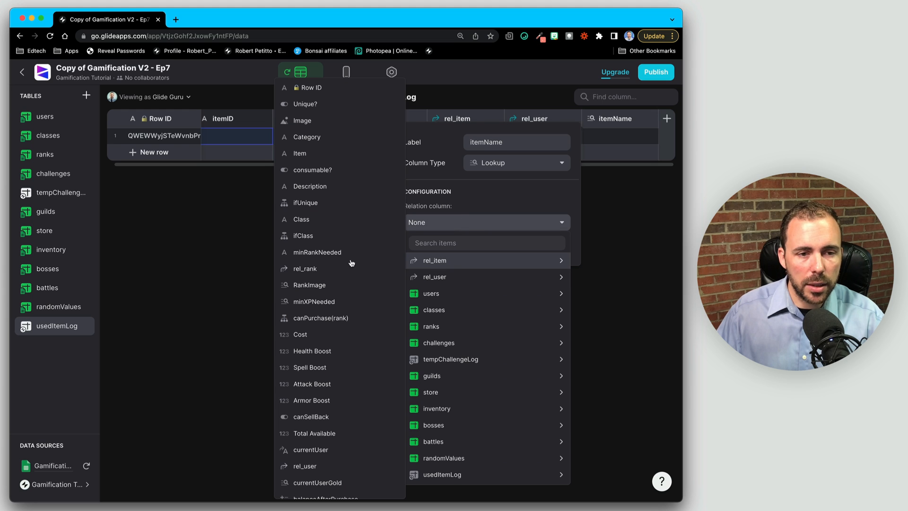
{"action": "left_click", "coordinate": [309, 153]}
{"action": "left_click", "coordinate": [554, 245]}
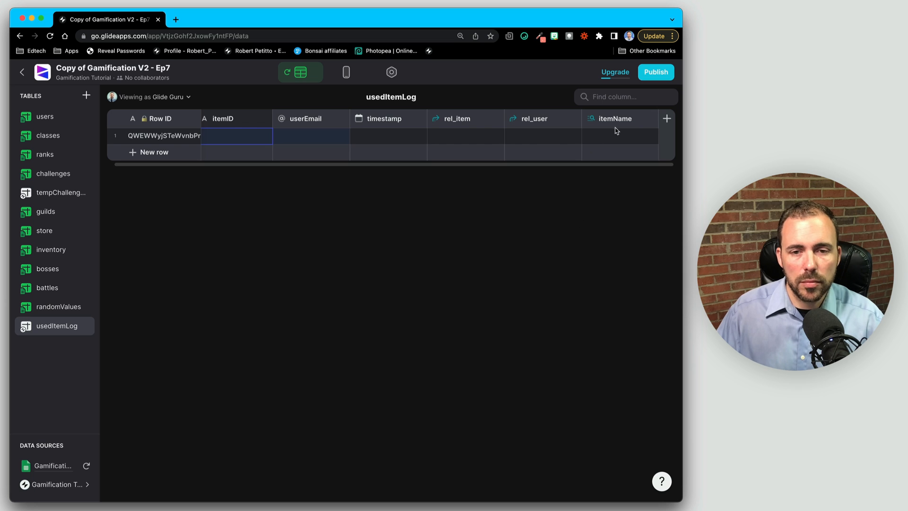
Duplicate the itemName lookup column as itemImage and make it return the Image value through the rel_item relation
{"action": "left_click", "coordinate": [650, 122]}
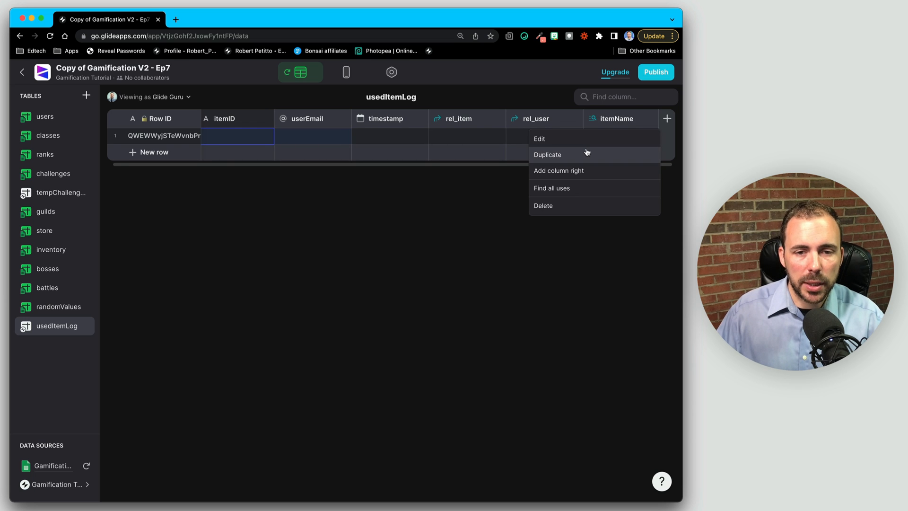
{"action": "left_click", "coordinate": [587, 152]}
{"action": "left_click", "coordinate": [584, 142]}
{"action": "left_click_drag", "start_coordinate": [563, 142], "coordinate": [598, 143]}
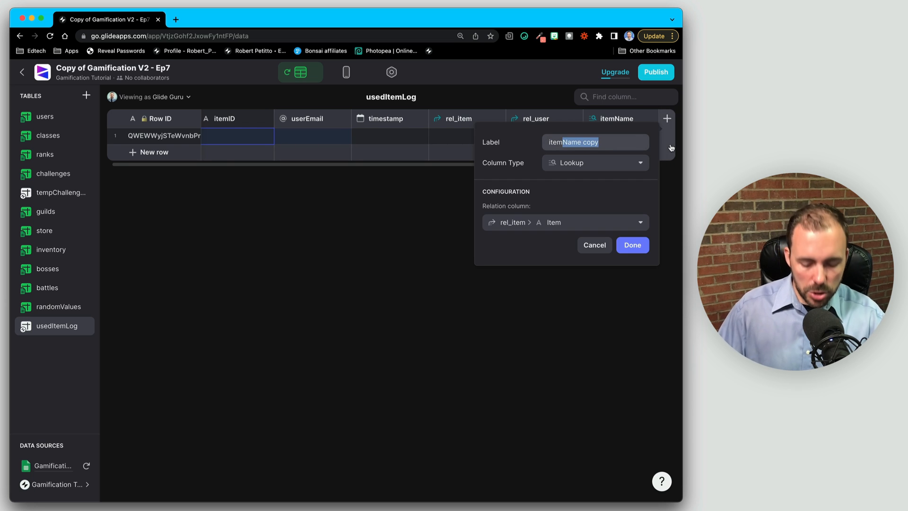
{"action": "type", "text": "Image"}
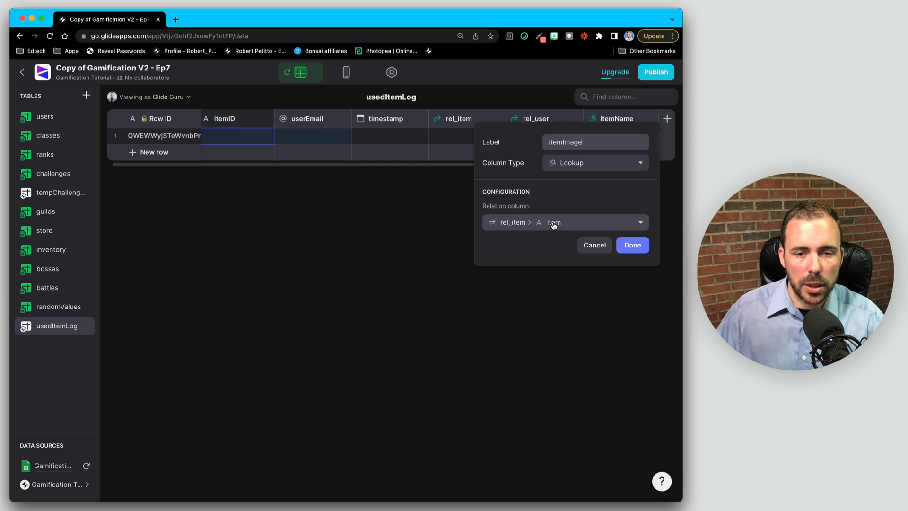
{"action": "left_click", "coordinate": [610, 223]}
{"action": "mouse_move", "coordinate": [530, 260]}
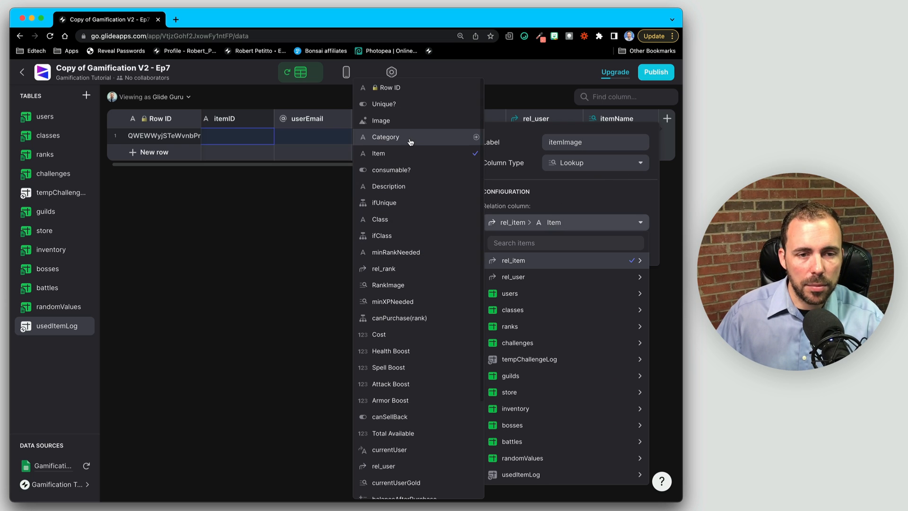
{"action": "left_click", "coordinate": [406, 121]}
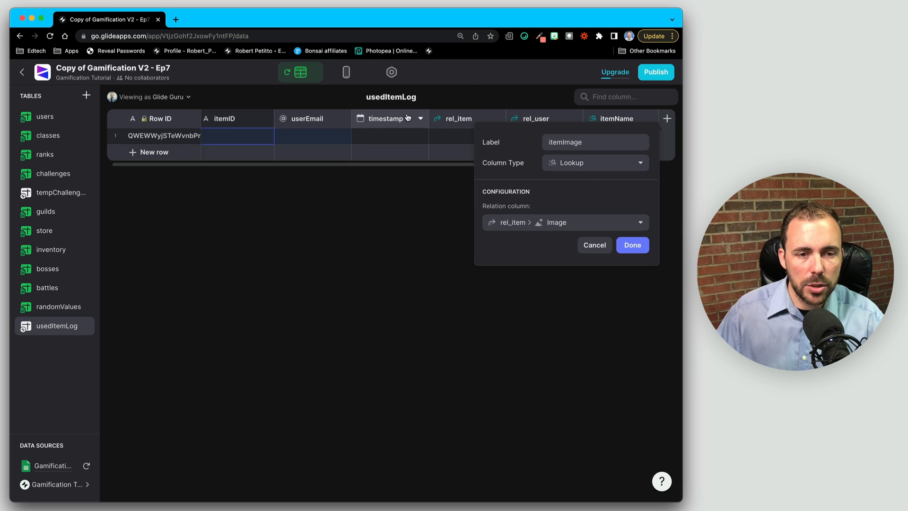
{"action": "left_click", "coordinate": [632, 245]}
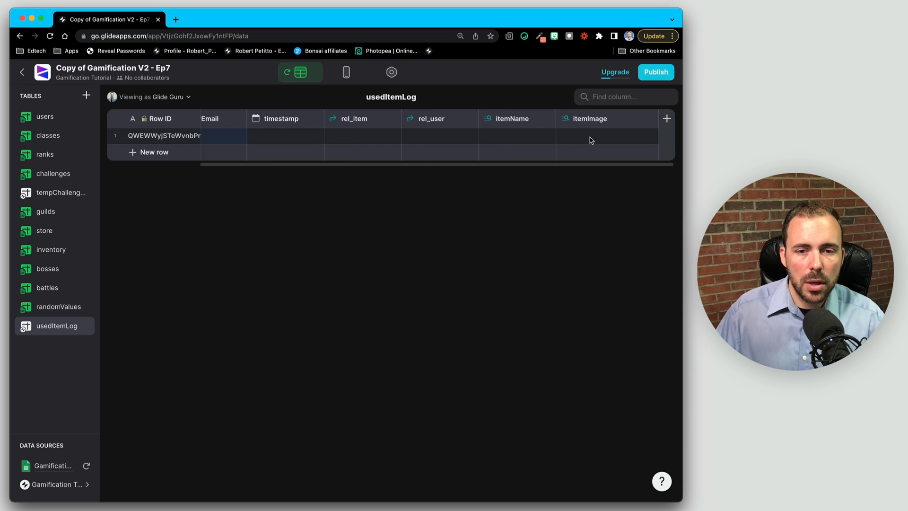
Duplicate the itemImage lookup column as userName and make it return the Username value through the rel_user relation
{"action": "left_click", "coordinate": [648, 124]}
{"action": "left_click", "coordinate": [619, 155]}
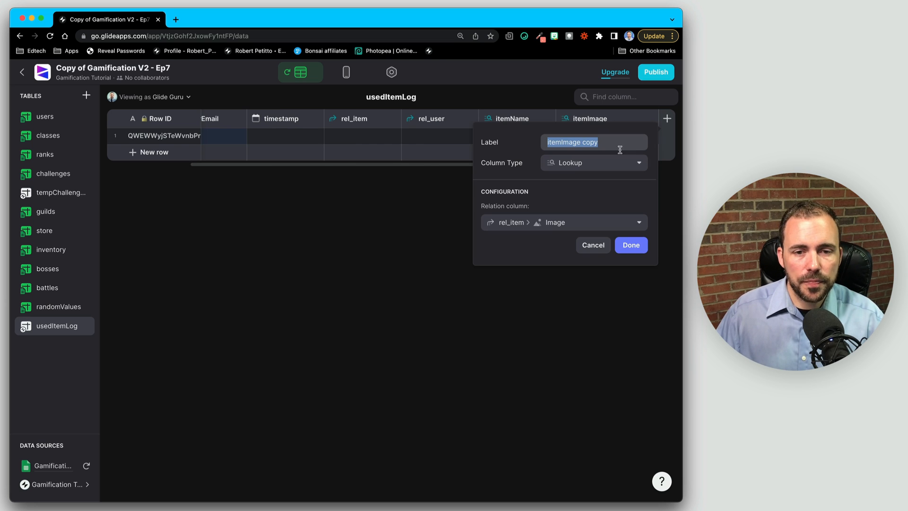
{"action": "type", "text": "userName"}
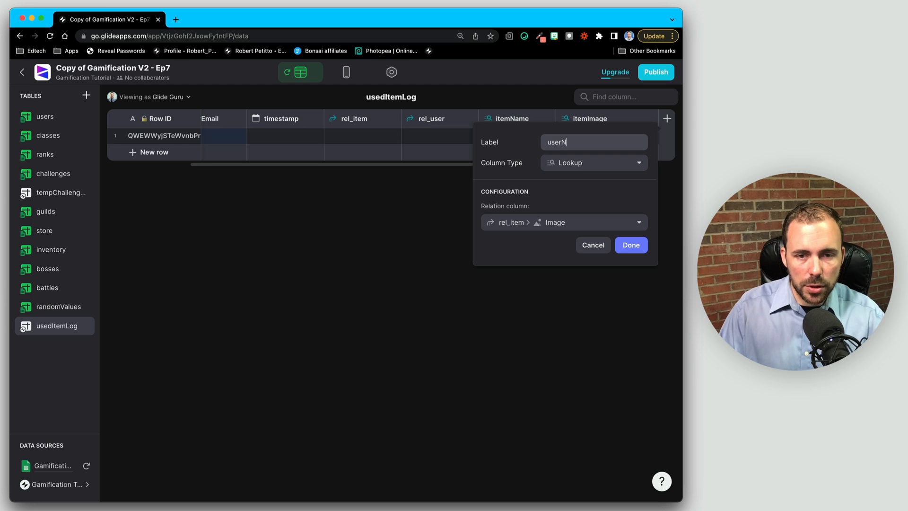
{"action": "left_click", "coordinate": [551, 226]}
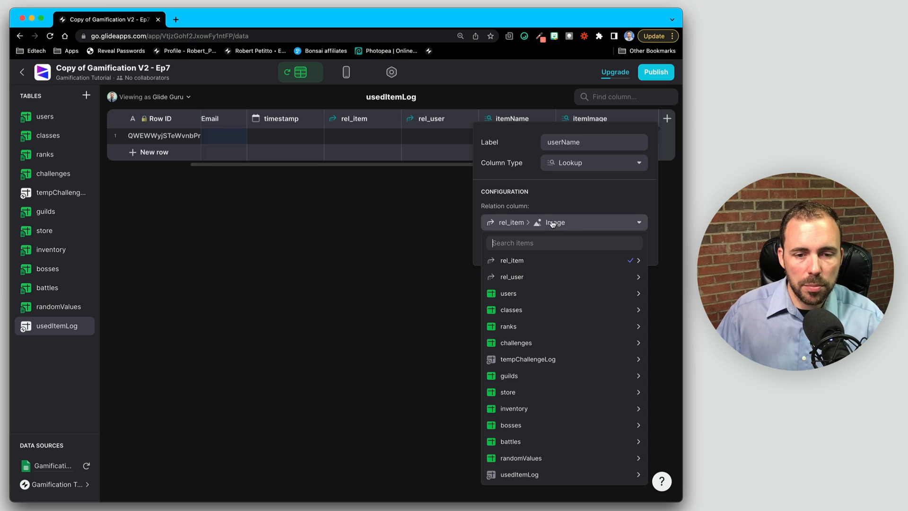
{"action": "mouse_move", "coordinate": [534, 281]}
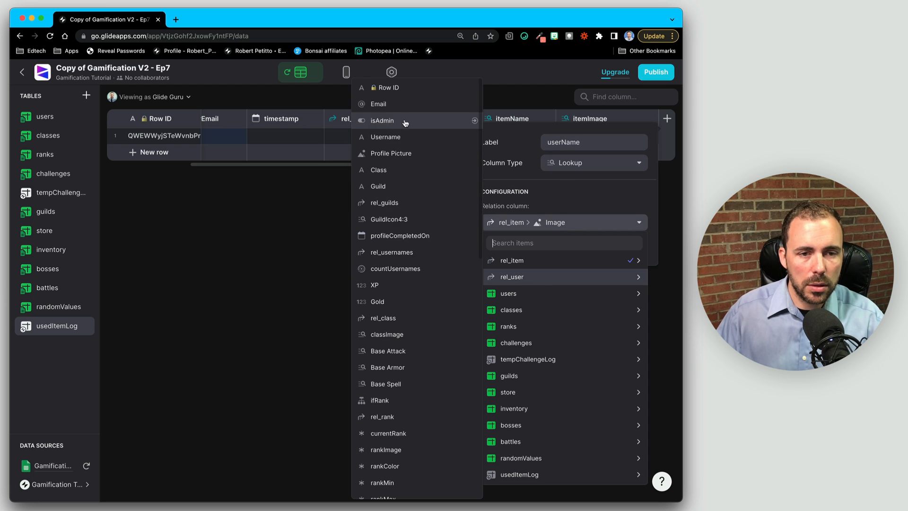
{"action": "left_click", "coordinate": [398, 137]}
{"action": "left_click", "coordinate": [629, 245]}
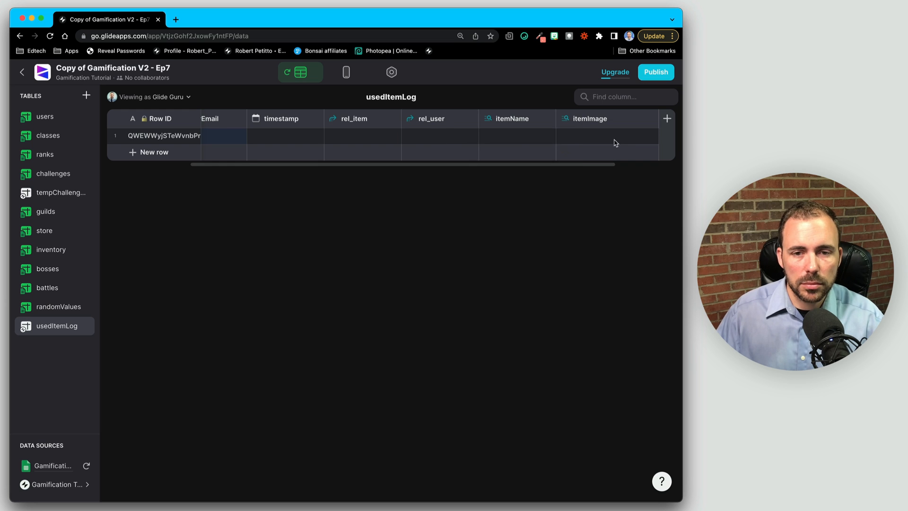
Duplicate the userName lookup column as userImage and make it return rankAvatarDisplay through the rel_user relation
{"action": "left_click", "coordinate": [649, 122]}
{"action": "left_click", "coordinate": [605, 155]}
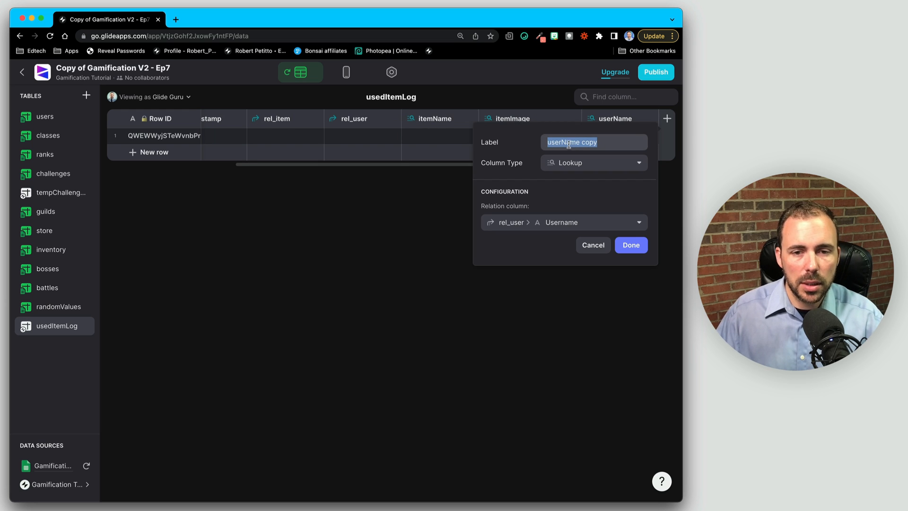
{"action": "type", "text": "userImage"}
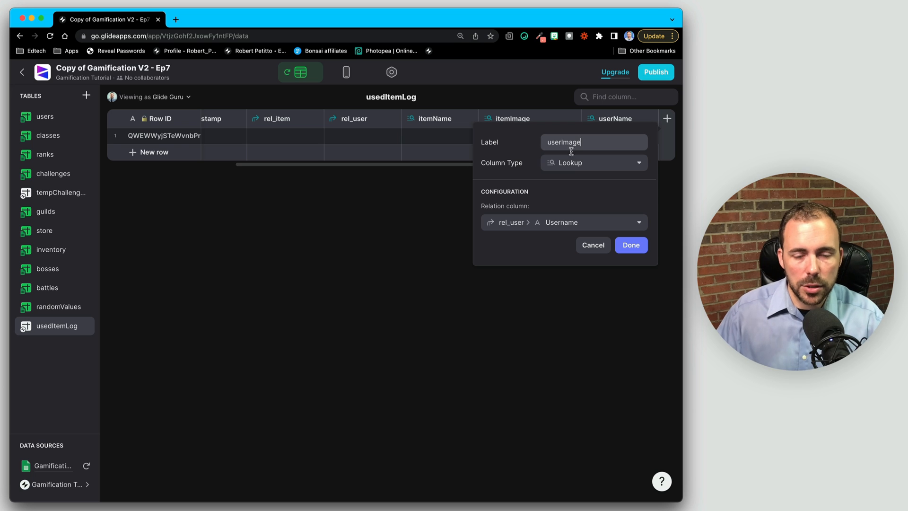
{"action": "left_click", "coordinate": [566, 223]}
{"action": "mouse_move", "coordinate": [549, 276]}
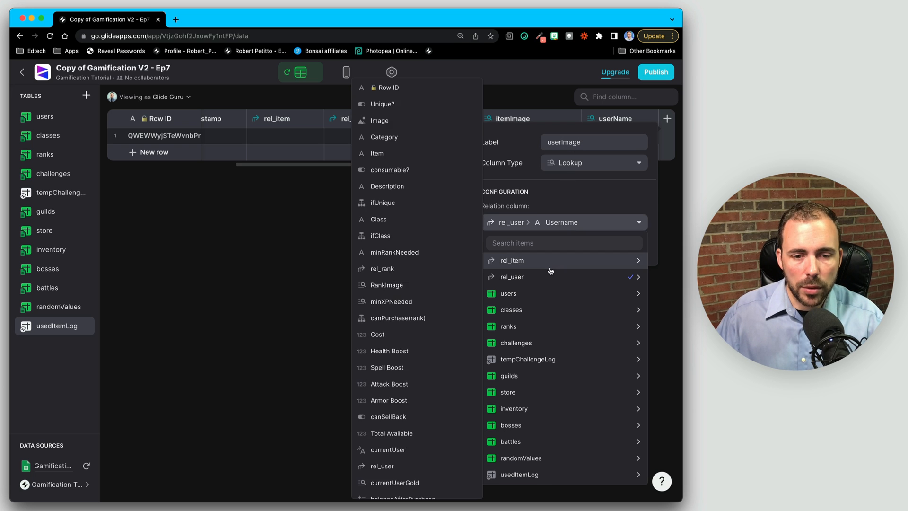
{"action": "scroll", "coordinate": [413, 352], "scroll_direction": "down", "scroll_amount": 4}
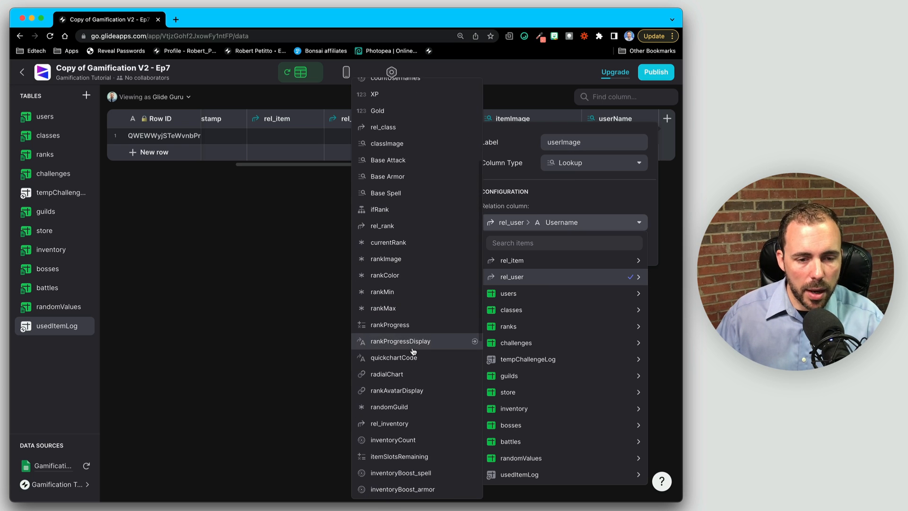
{"action": "left_click", "coordinate": [398, 392]}
{"action": "left_click", "coordinate": [631, 246]}
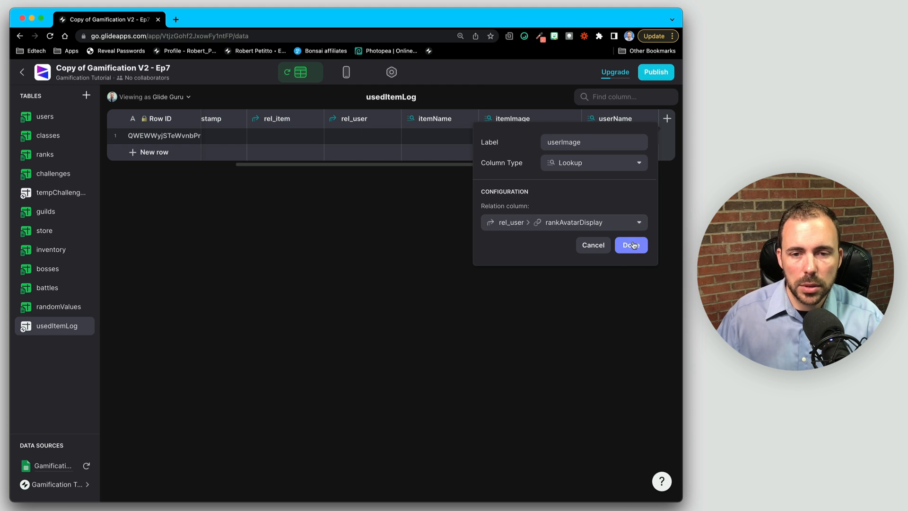
{"action": "scroll", "coordinate": [543, 142], "scroll_direction": "left", "scroll_amount": 8}
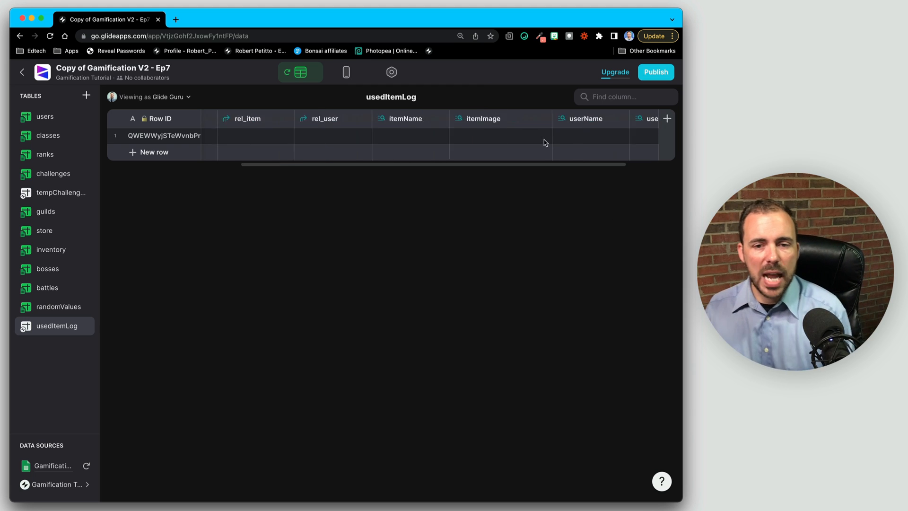
{"action": "scroll", "coordinate": [544, 141], "scroll_direction": "right", "scroll_amount": 6}
{"action": "scroll", "coordinate": [543, 142], "scroll_direction": "left", "scroll_amount": 6}
{"action": "scroll", "coordinate": [543, 142], "scroll_direction": "right", "scroll_amount": 6}
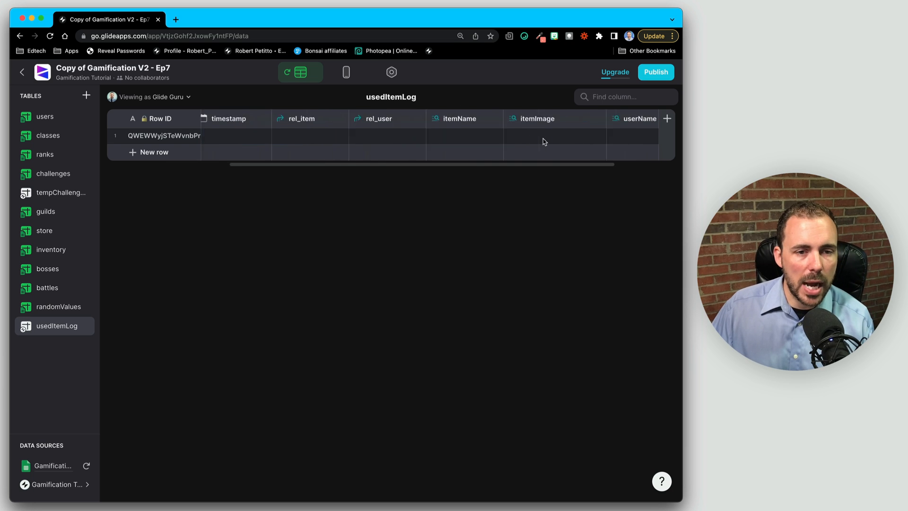
{"action": "scroll", "coordinate": [544, 141], "scroll_direction": "right", "scroll_amount": 1}
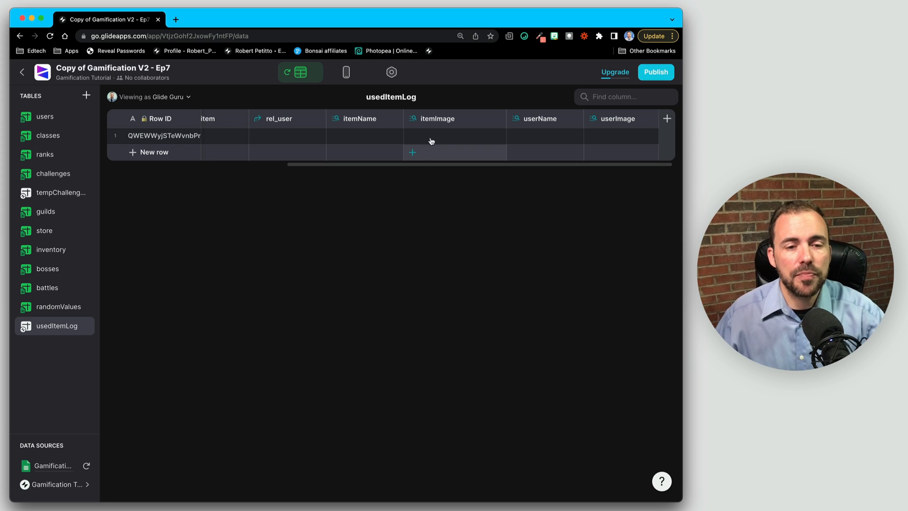
{"action": "scroll", "coordinate": [435, 134], "scroll_direction": "right", "scroll_amount": 1}
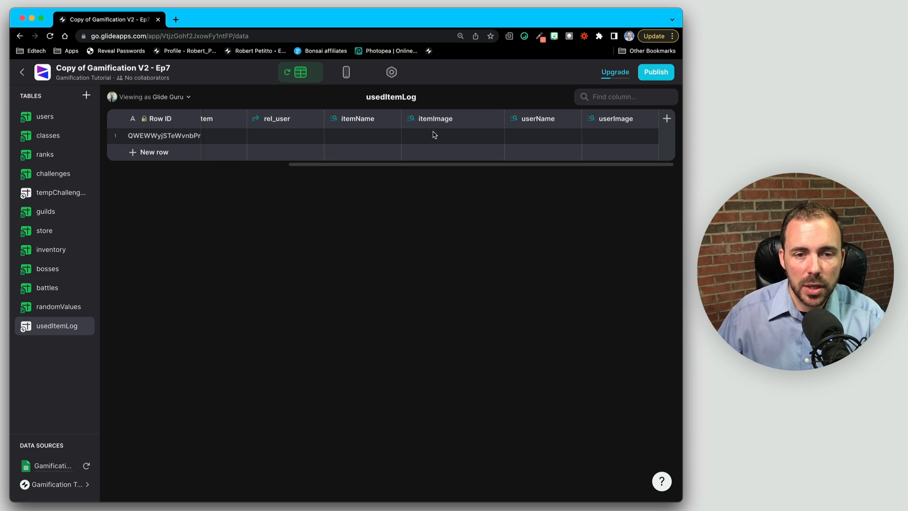
Add a Template column named item+email to the usedItemLog table with the template text 1-2
{"action": "left_click", "coordinate": [667, 119]}
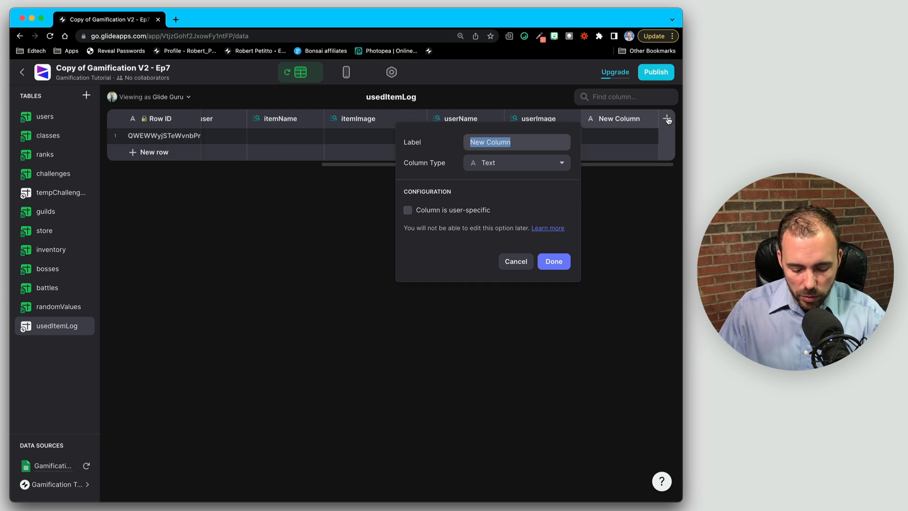
{"action": "type", "text": "item"}
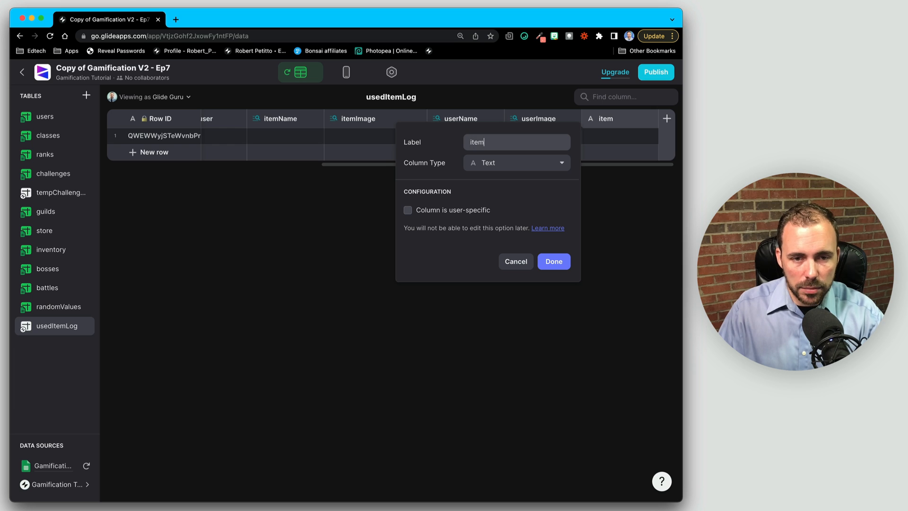
{"action": "type", "text": "+"}
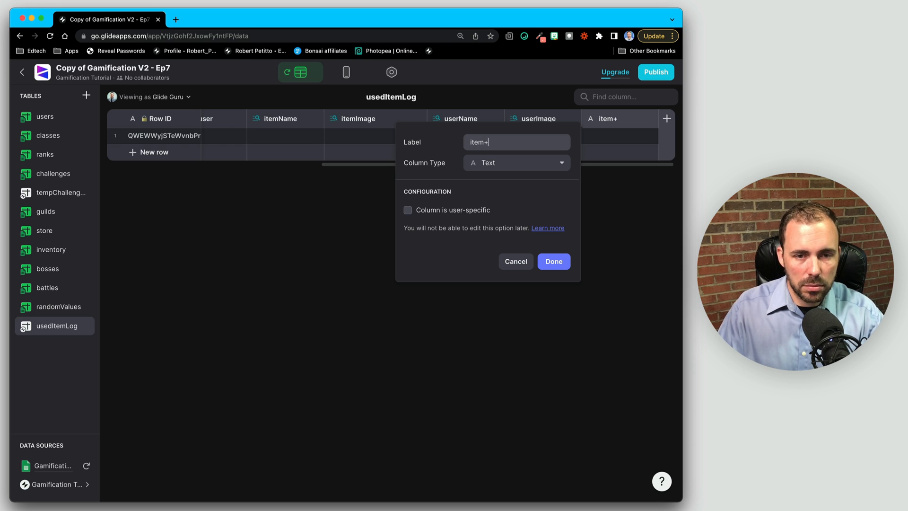
{"action": "type", "text": "email"}
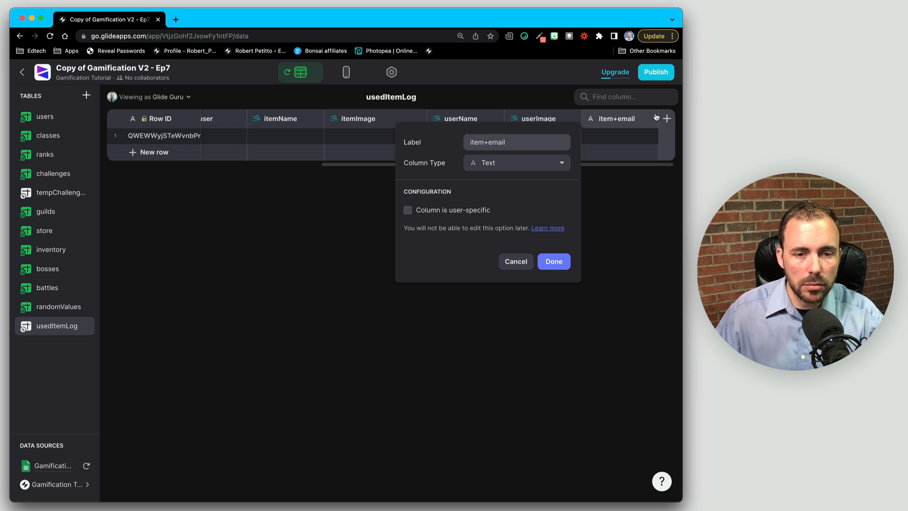
{"action": "left_click", "coordinate": [502, 165]}
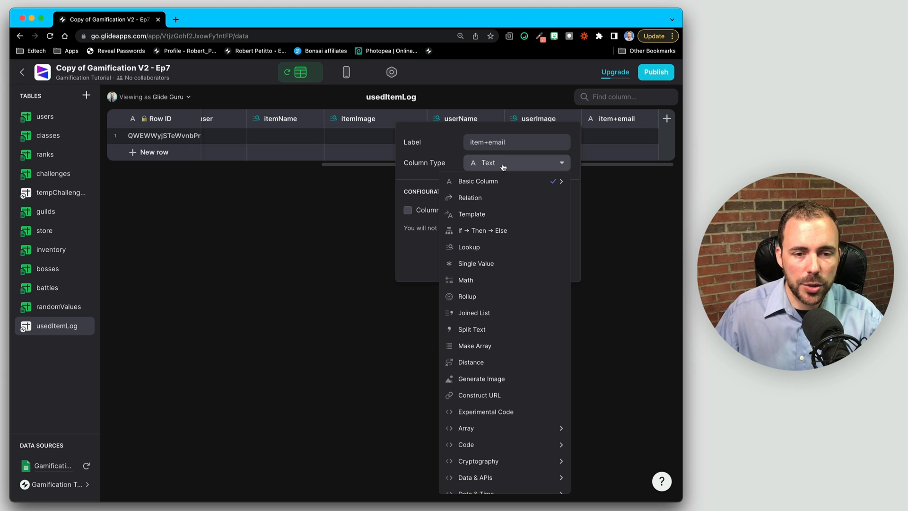
{"action": "left_click", "coordinate": [481, 215]}
{"action": "left_click", "coordinate": [478, 210]}
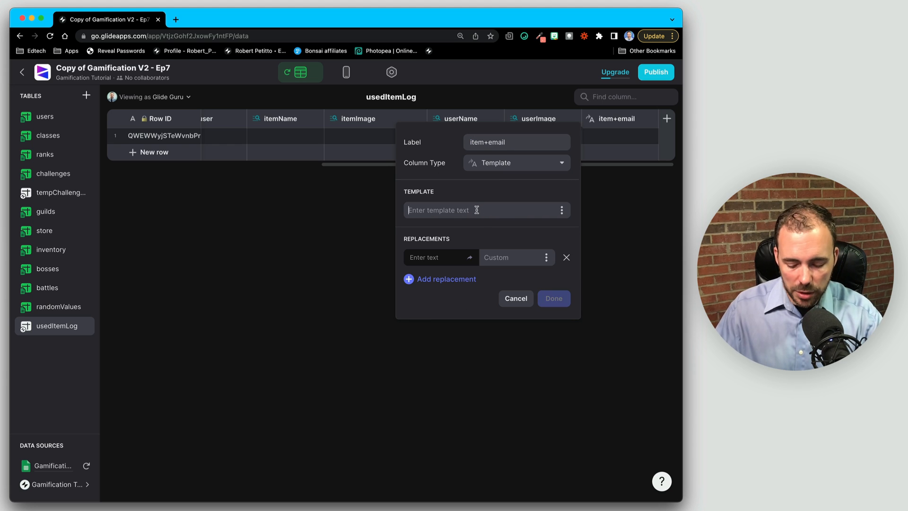
{"action": "type", "text": "1-2"}
Set the template's replacements so that 1 becomes itemID and 2 becomes userEmail, and save the item+email column
{"action": "left_click", "coordinate": [444, 280]}
{"action": "left_click", "coordinate": [440, 258]}
{"action": "type", "text": "1"}
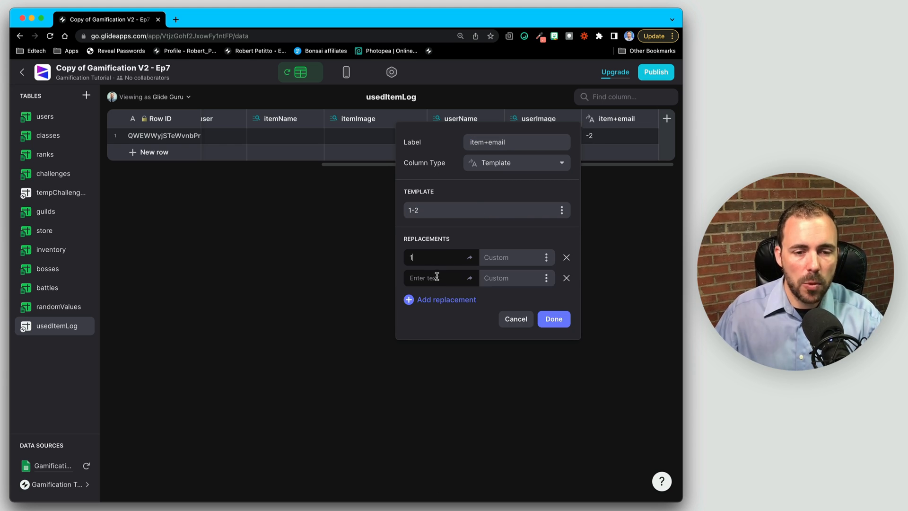
{"action": "left_click", "coordinate": [435, 278]}
{"action": "type", "text": "2"}
{"action": "left_click", "coordinate": [546, 257]}
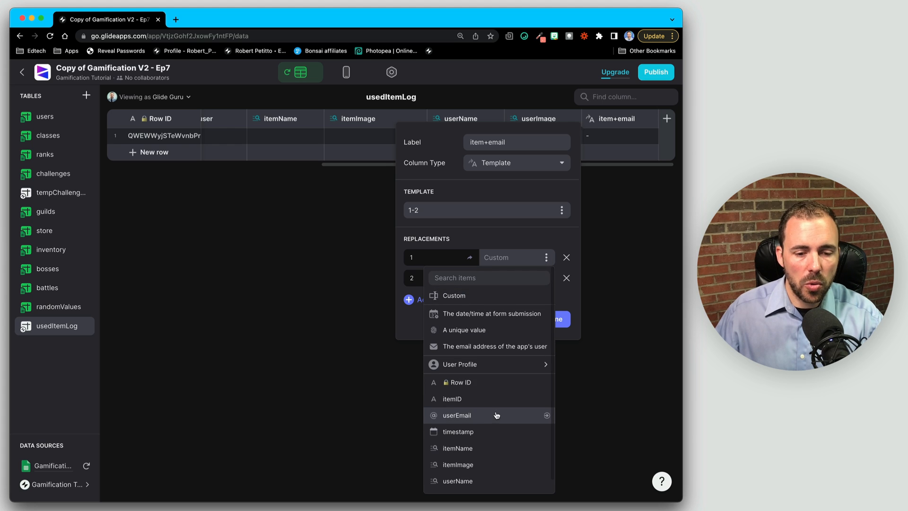
{"action": "scroll", "coordinate": [496, 415], "scroll_direction": "down", "scroll_amount": 1}
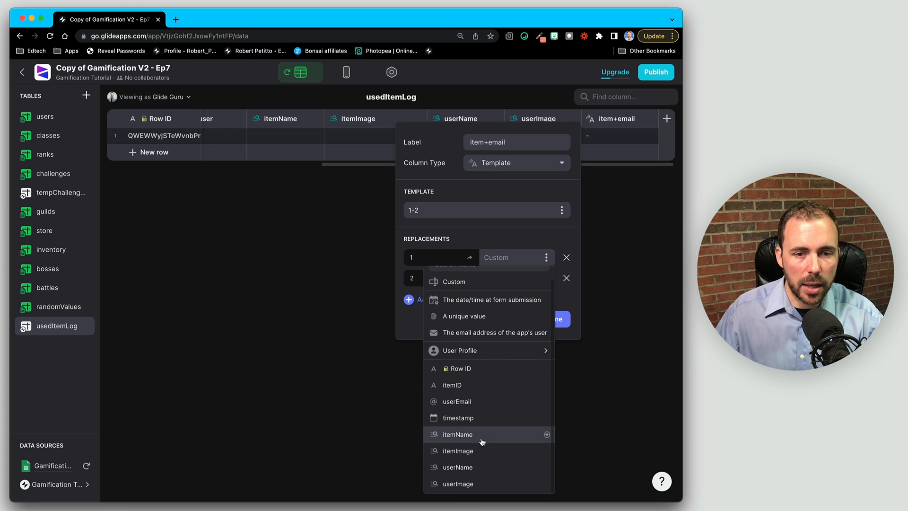
{"action": "left_click", "coordinate": [475, 385]}
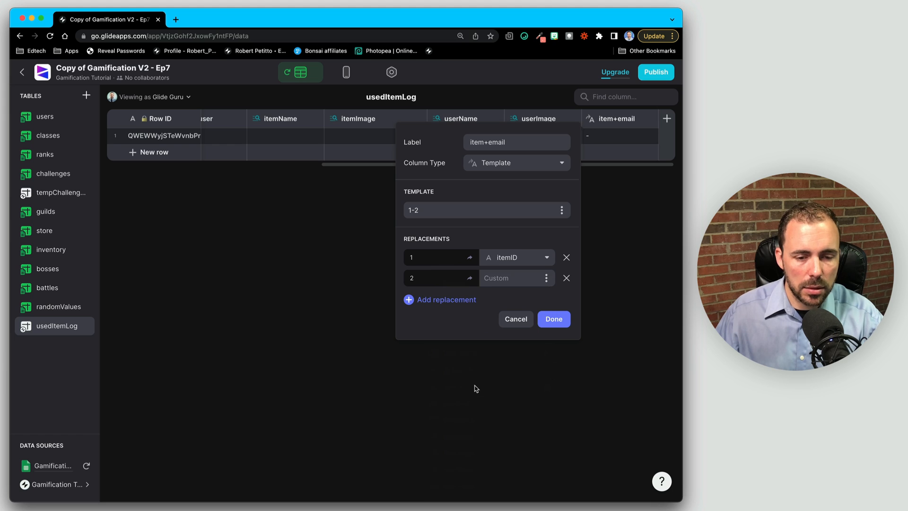
{"action": "left_click", "coordinate": [546, 279]}
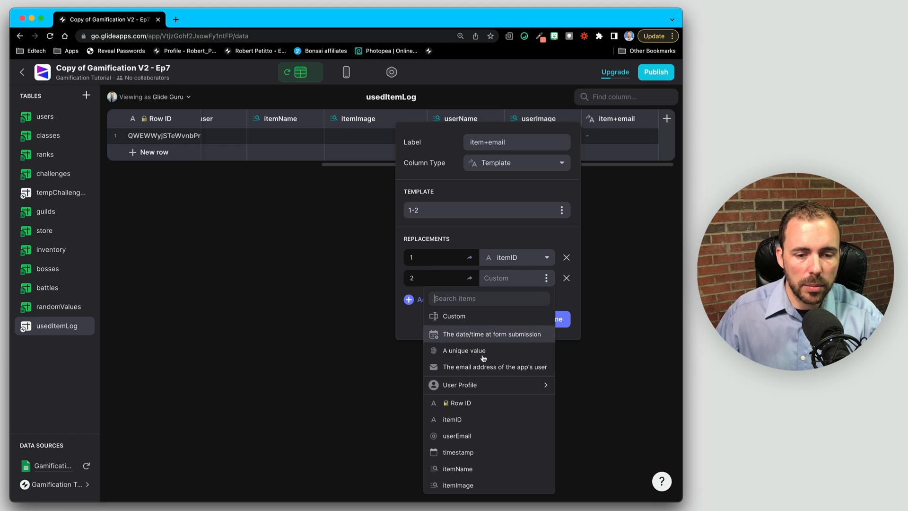
{"action": "left_click", "coordinate": [480, 432]}
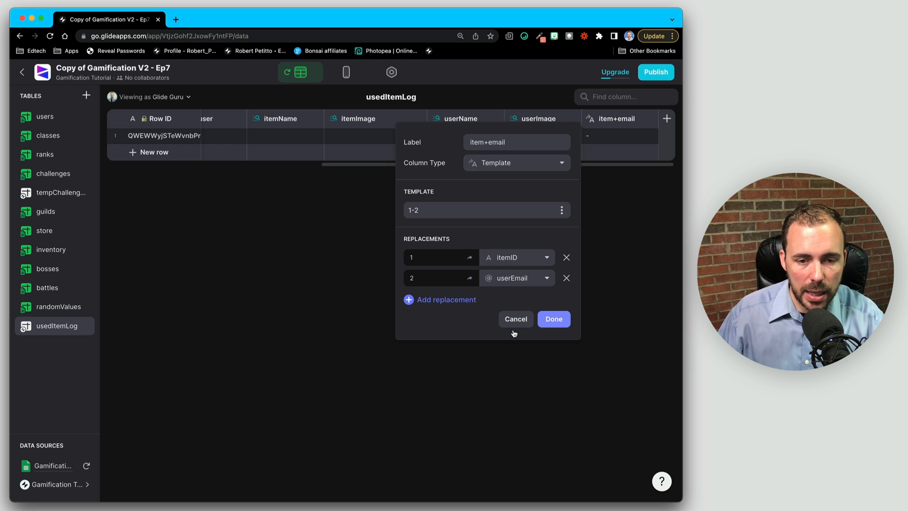
{"action": "left_click", "coordinate": [559, 321]}
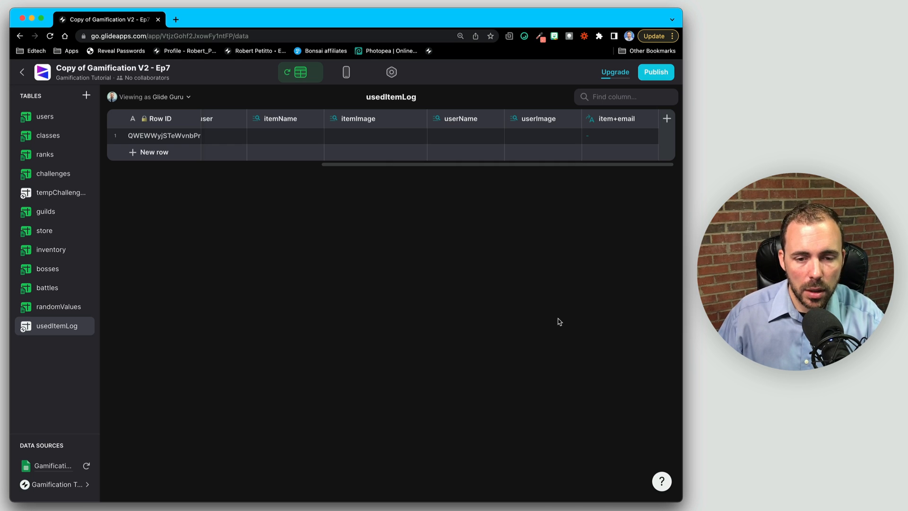
Add a Template column named item+email to the inventory table with the template text 1-2
{"action": "left_click", "coordinate": [56, 251]}
{"action": "scroll", "coordinate": [468, 215], "scroll_direction": "right", "scroll_amount": 10}
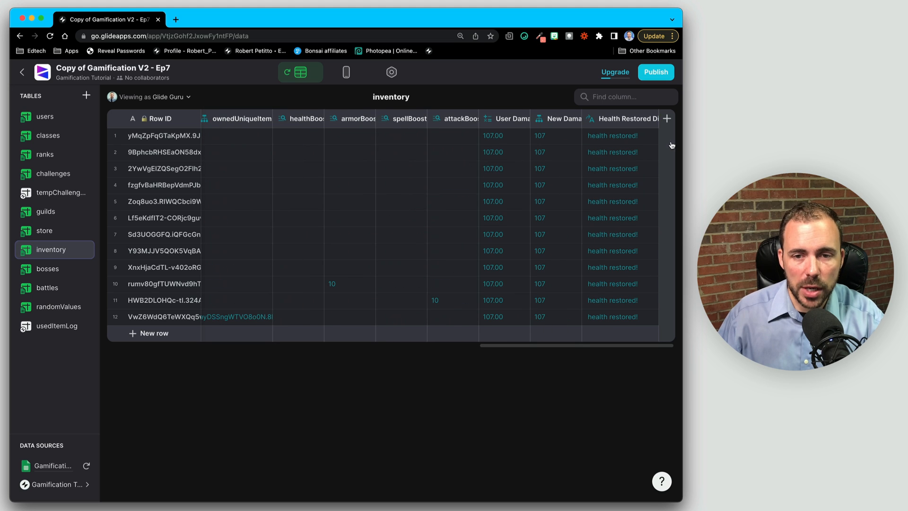
{"action": "left_click", "coordinate": [666, 118]}
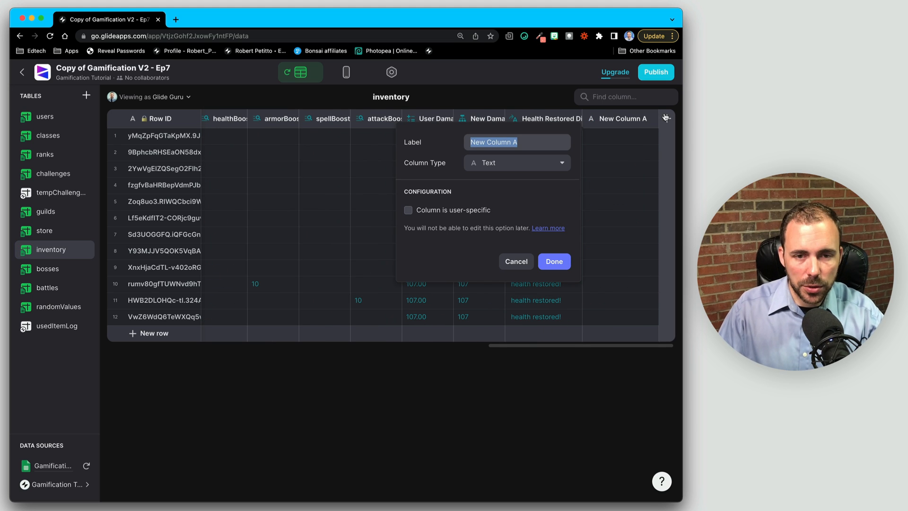
{"action": "type", "text": "item+emai"}
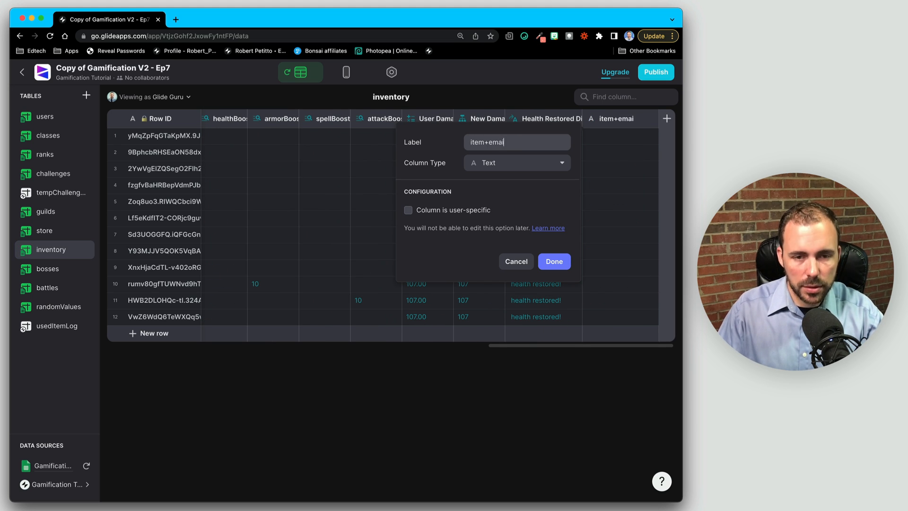
{"action": "type", "text": "l"}
{"action": "left_click", "coordinate": [527, 162]}
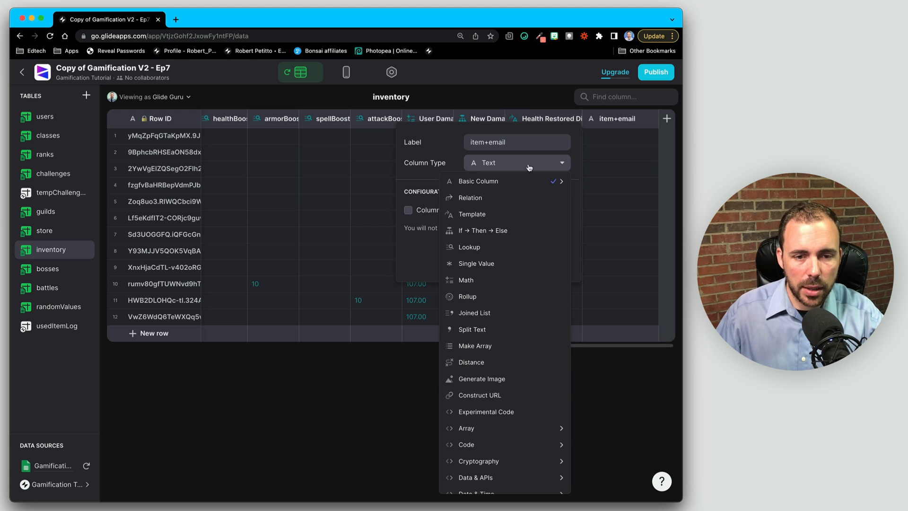
{"action": "left_click", "coordinate": [502, 213]}
{"action": "type", "text": "1-2"}
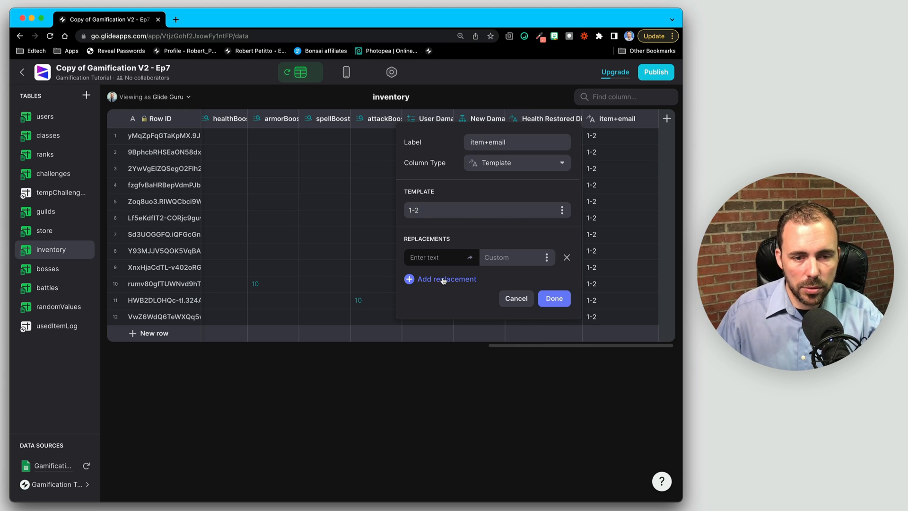
Set the inventory template's replacements so that 1 becomes Item ID and 2 becomes User Email, and save the column
{"action": "left_click", "coordinate": [442, 279]}
{"action": "left_click", "coordinate": [440, 257]}
{"action": "type", "text": "1"}
{"action": "left_click", "coordinate": [436, 278]}
{"action": "type", "text": "2"}
{"action": "left_click", "coordinate": [546, 257]}
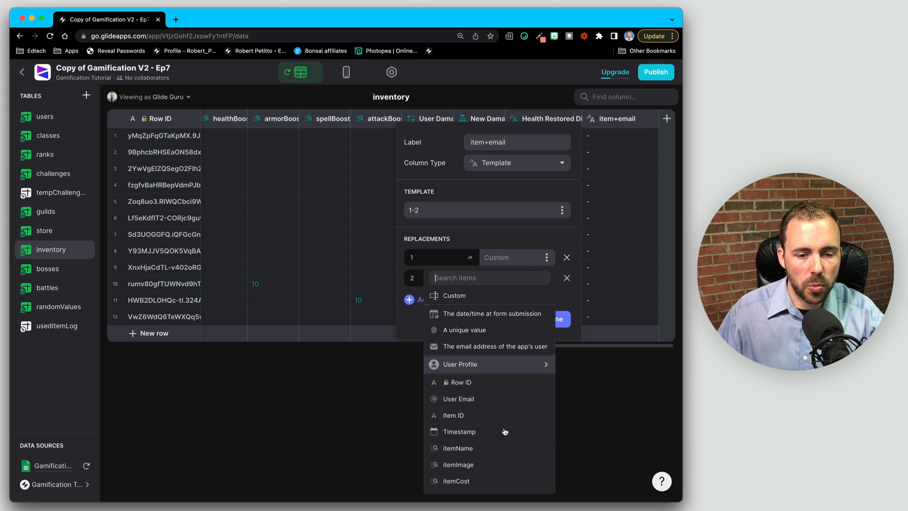
{"action": "scroll", "coordinate": [505, 428], "scroll_direction": "down", "scroll_amount": 5}
{"action": "scroll", "coordinate": [505, 429], "scroll_direction": "up", "scroll_amount": 5}
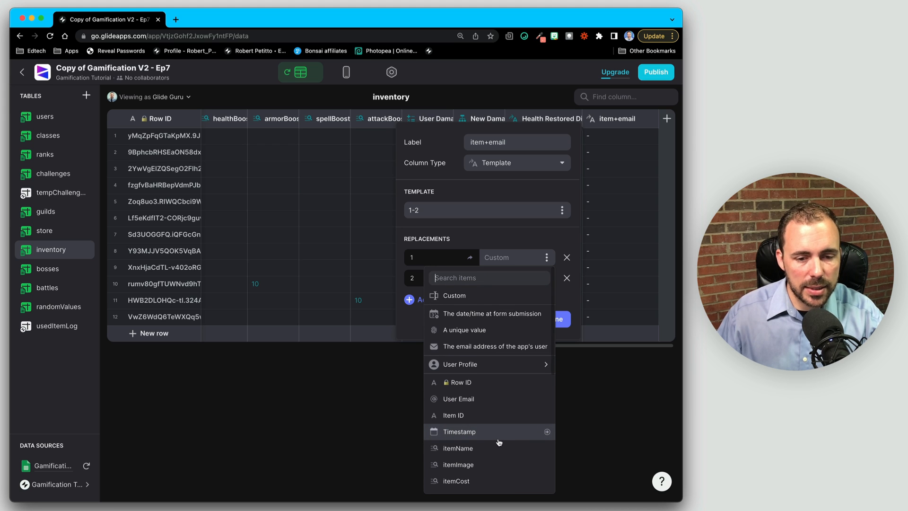
{"action": "left_click", "coordinate": [453, 415]}
{"action": "left_click", "coordinate": [546, 278]}
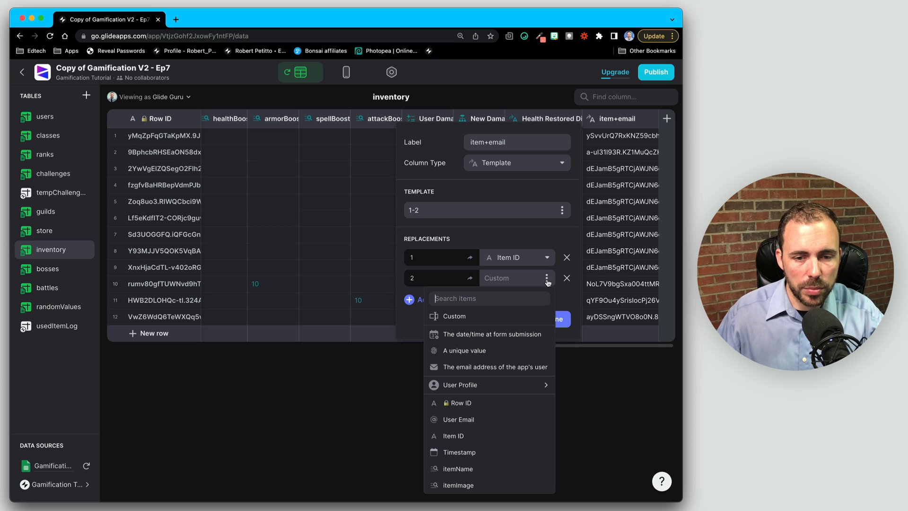
{"action": "left_click", "coordinate": [465, 420]}
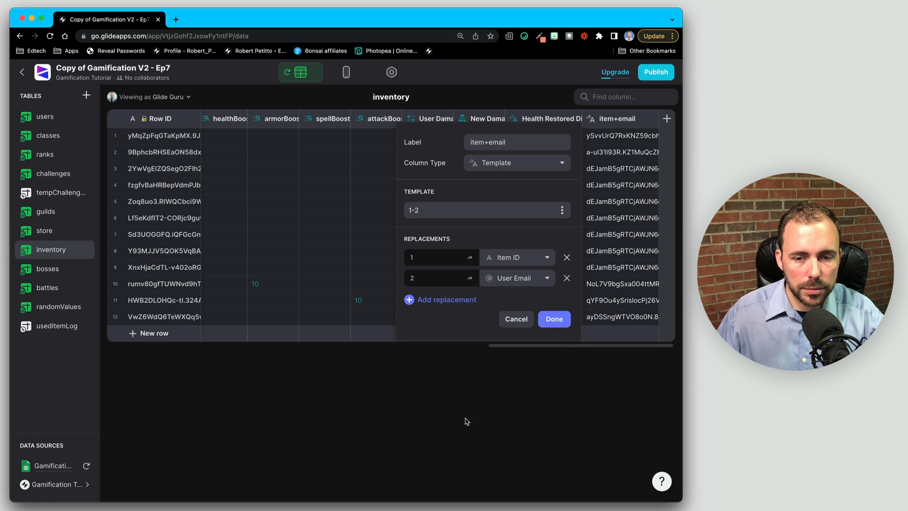
{"action": "left_click", "coordinate": [556, 320]}
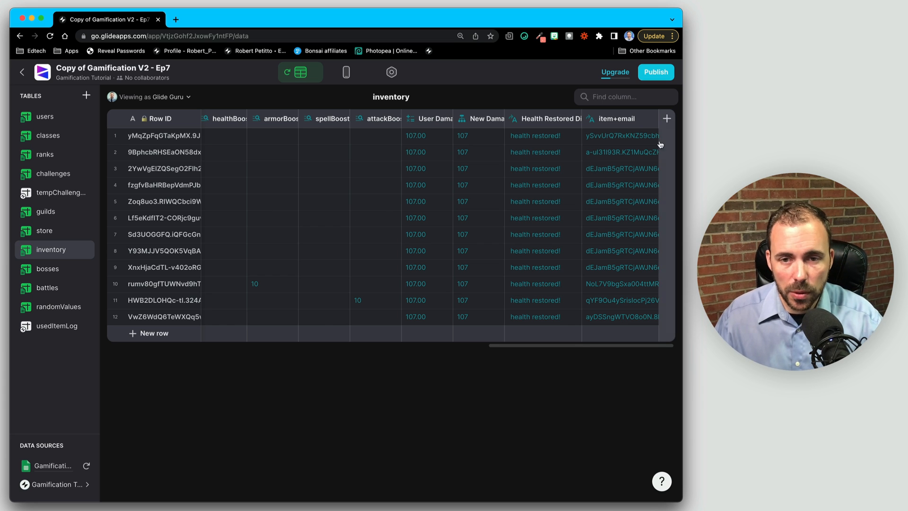
Add a Relation column named rel_itemUsed to the inventory table
{"action": "left_click", "coordinate": [667, 119]}
{"action": "type", "text": "rel"}
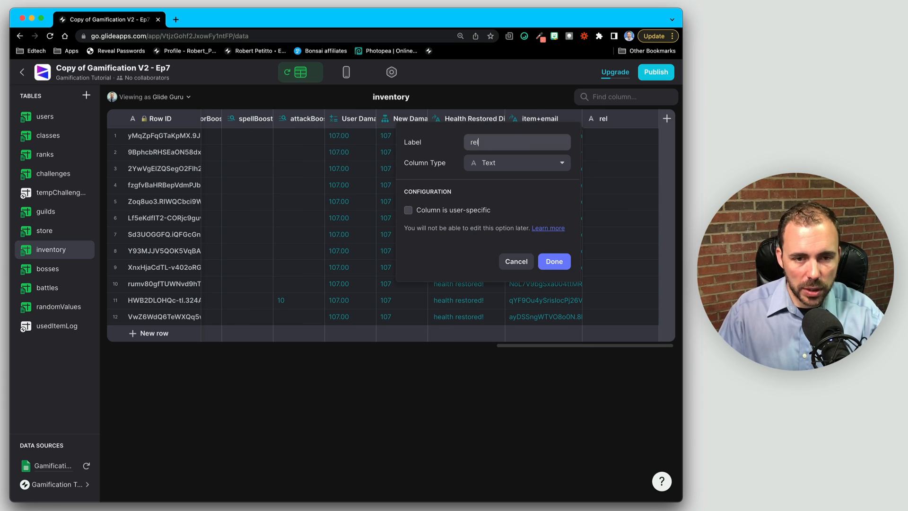
{"action": "type", "text": "_item"}
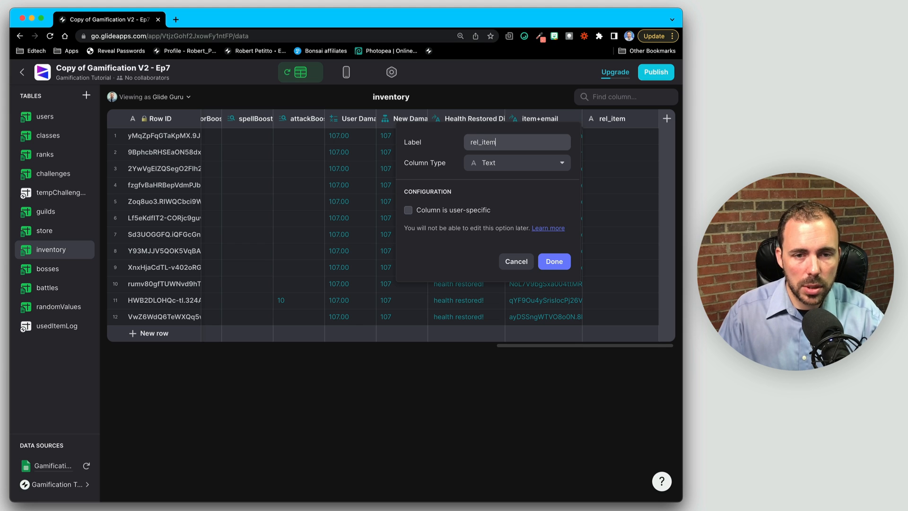
{"action": "type", "text": "Used"}
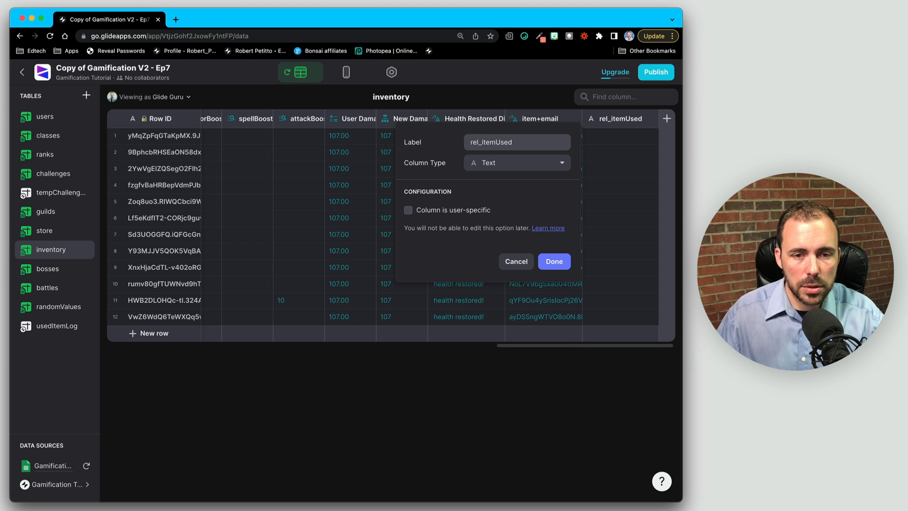
{"action": "left_click", "coordinate": [517, 163]}
{"action": "left_click", "coordinate": [480, 197]}
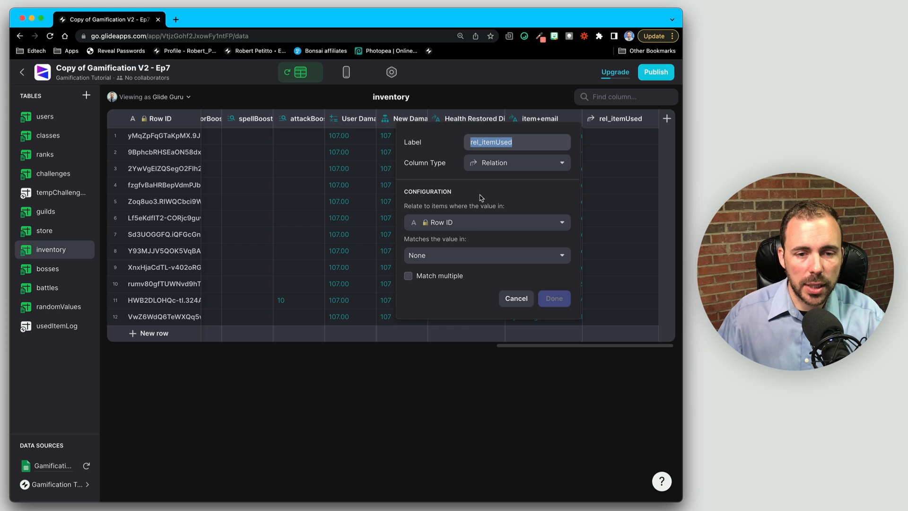
Make rel_itemUsed match the inventory's item+email with item+email in usedItemLog as a single match, and save it
{"action": "left_click", "coordinate": [472, 222]}
{"action": "scroll", "coordinate": [481, 378], "scroll_direction": "down", "scroll_amount": 4}
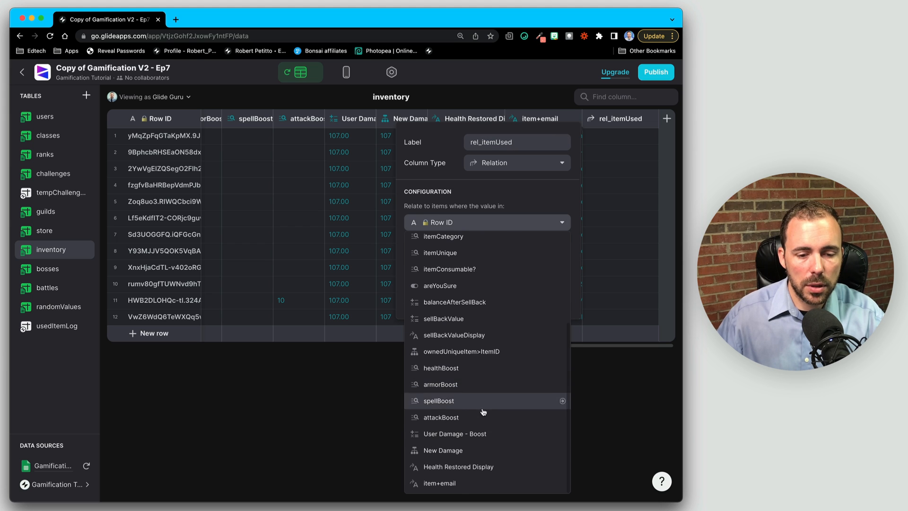
{"action": "left_click", "coordinate": [450, 489]}
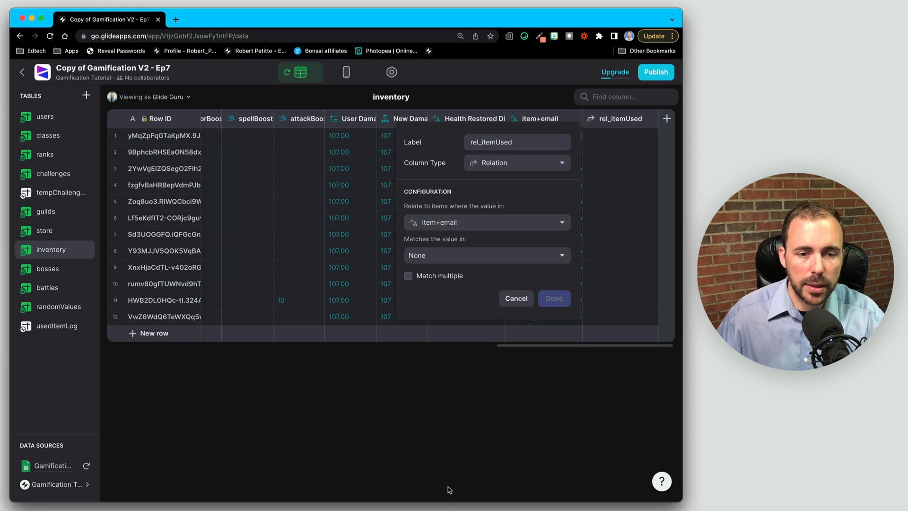
{"action": "left_click", "coordinate": [431, 255]}
{"action": "mouse_move", "coordinate": [455, 480]}
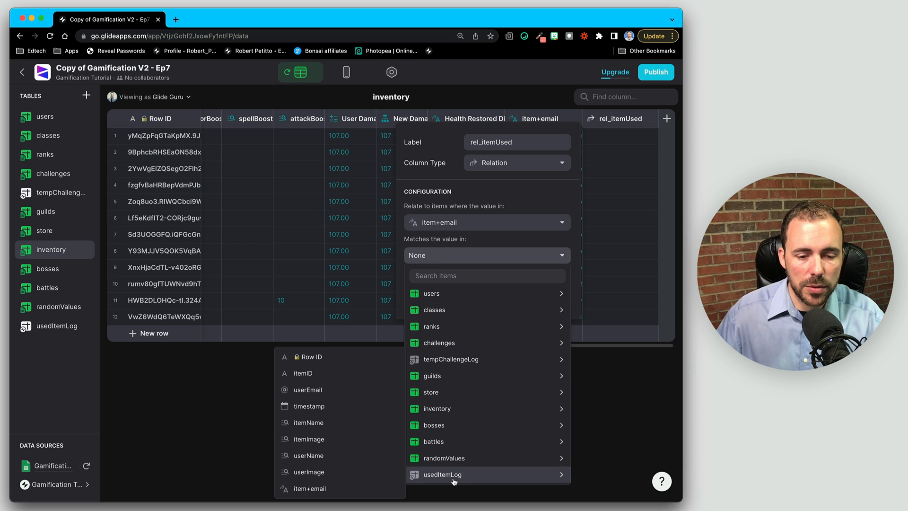
{"action": "left_click", "coordinate": [312, 489]}
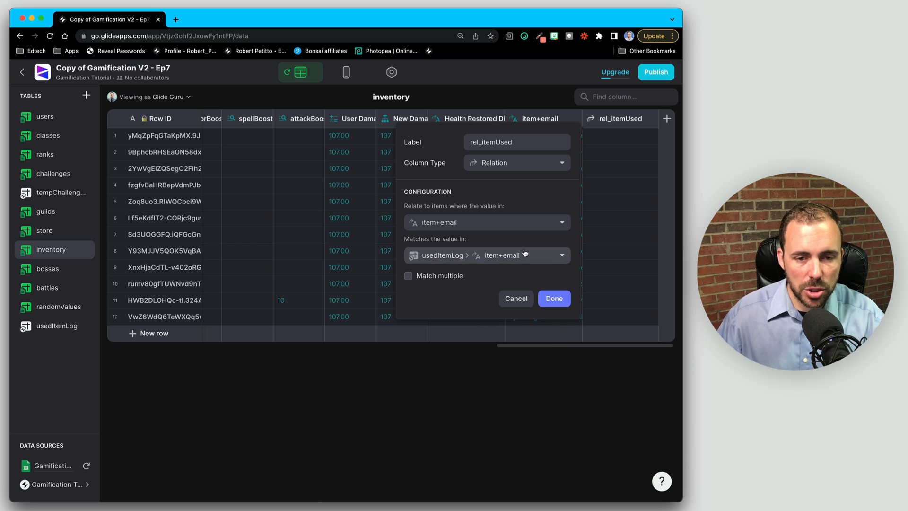
{"action": "left_click", "coordinate": [555, 300]}
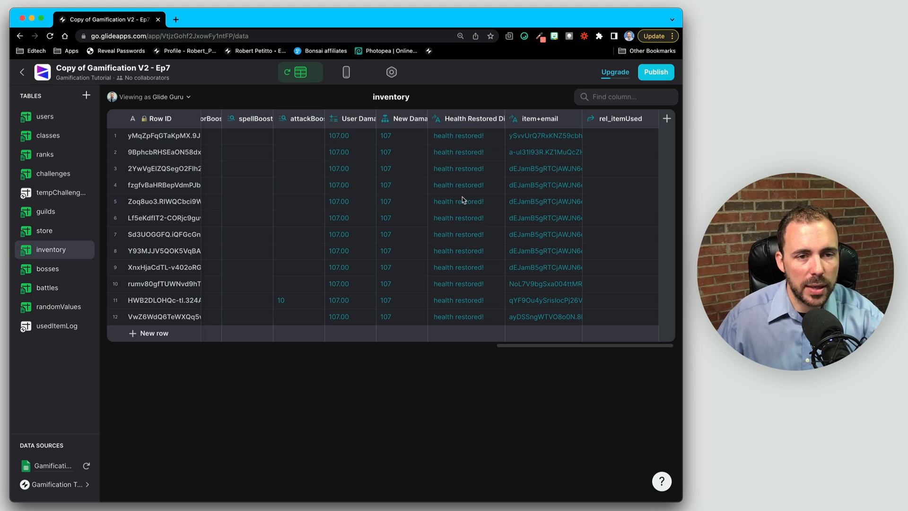
In the app layout, open the Summoning Stone's details from My Inventory and open its Use Item button's action for editing
{"action": "left_click", "coordinate": [346, 74]}
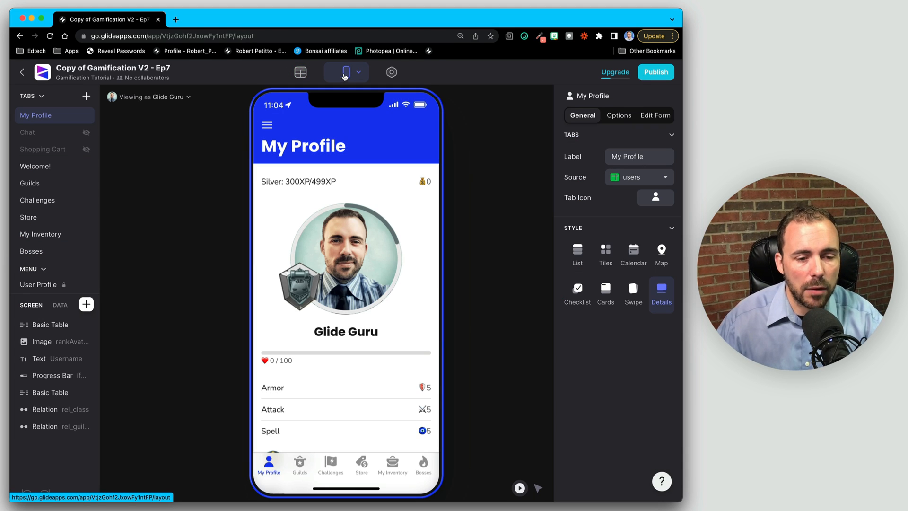
{"action": "left_click", "coordinate": [390, 463]}
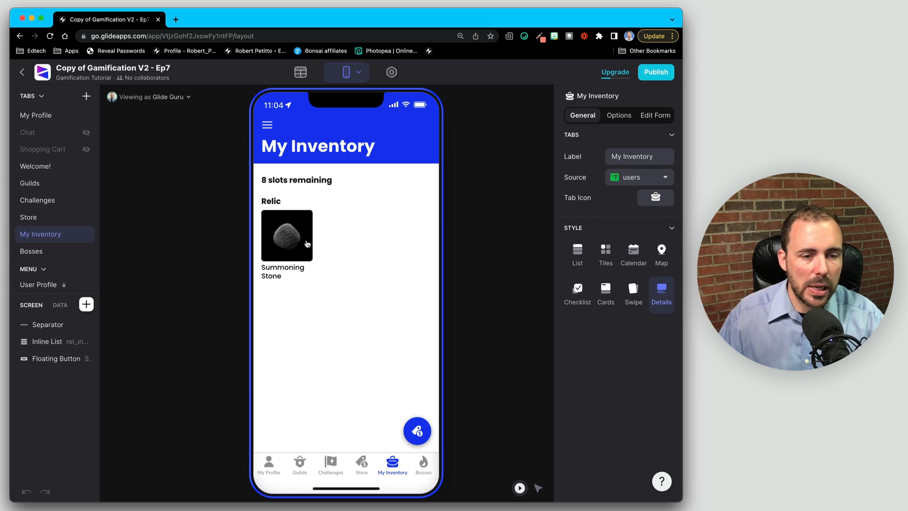
{"action": "left_click", "coordinate": [296, 243]}
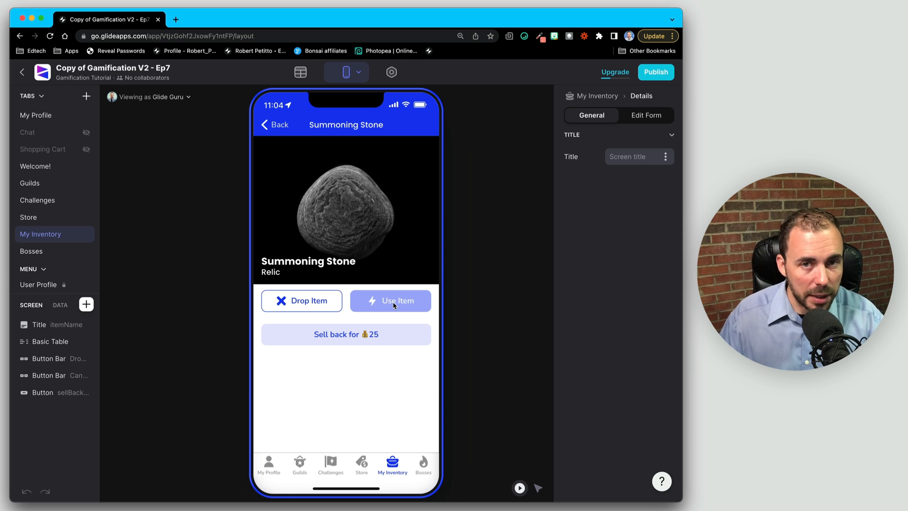
{"action": "key", "text": "super"}
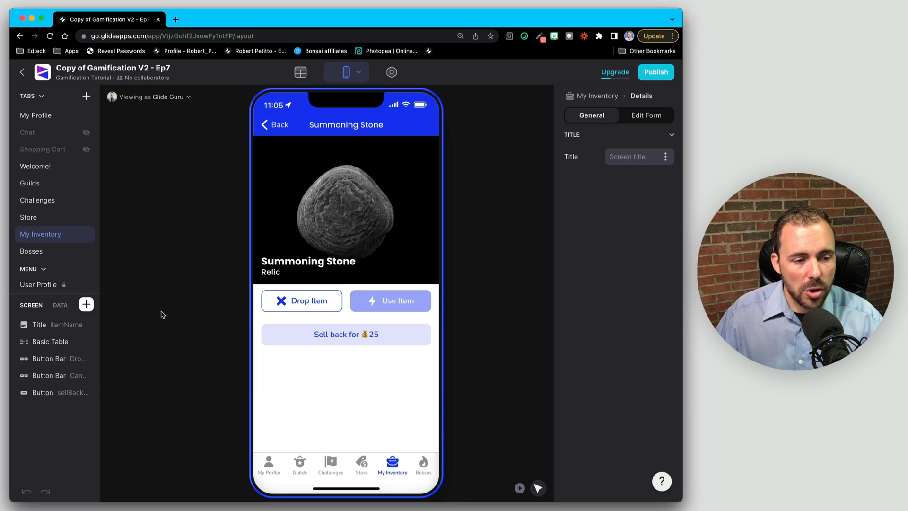
{"action": "left_click", "coordinate": [391, 304]}
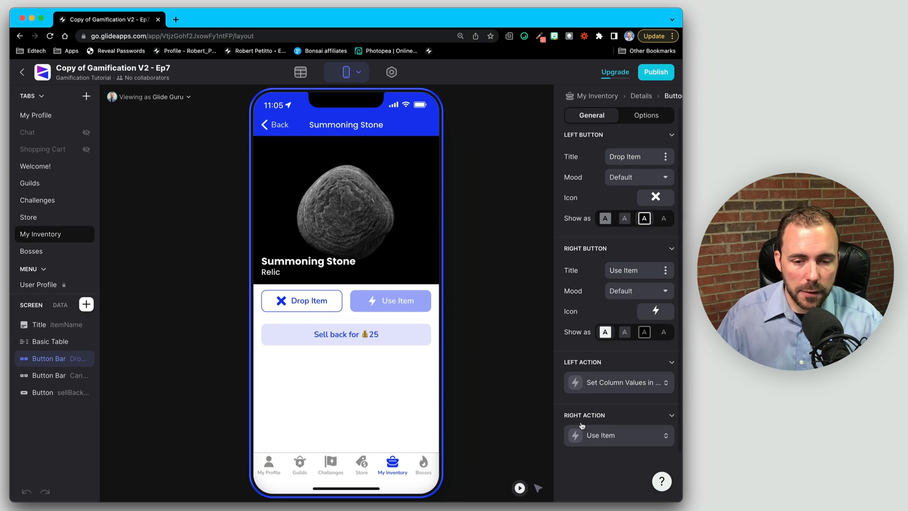
{"action": "left_click", "coordinate": [599, 443]}
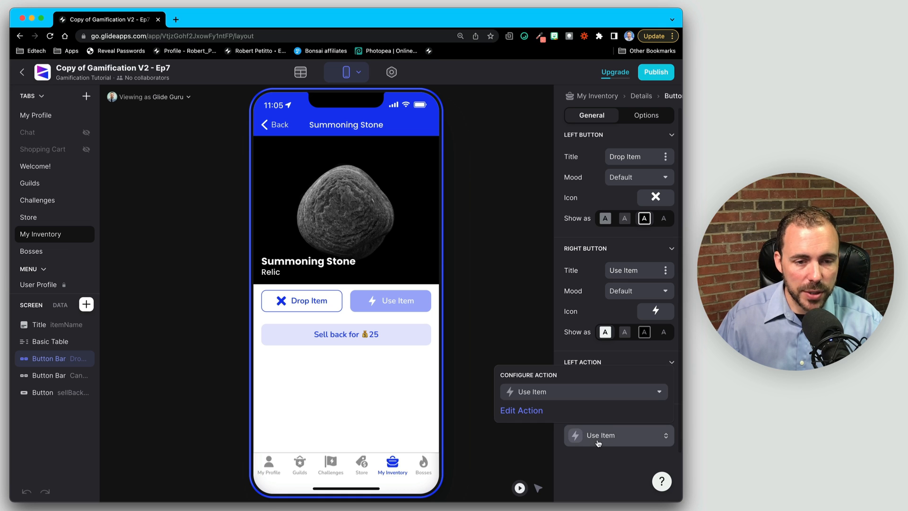
{"action": "left_click", "coordinate": [507, 411]}
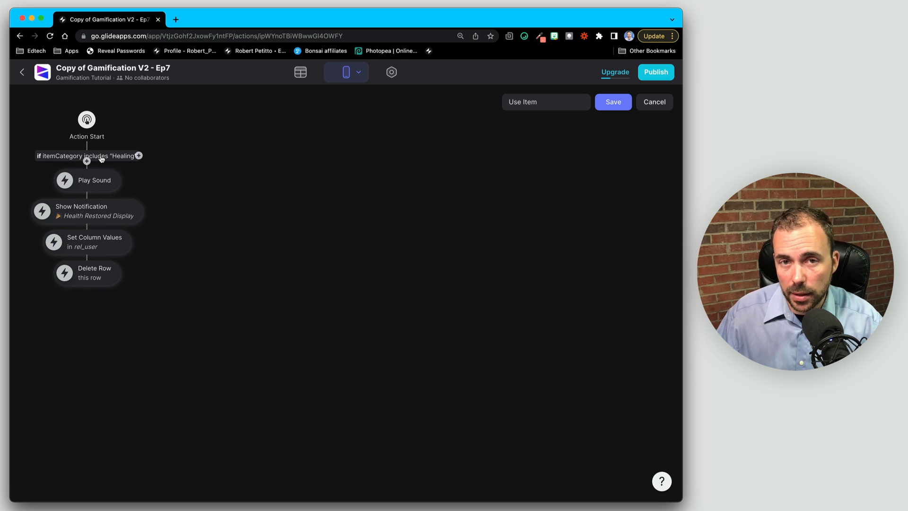
Add a second branch to the Use Item action with the condition that rel_itemUsed is not empty
{"action": "left_click", "coordinate": [138, 156]}
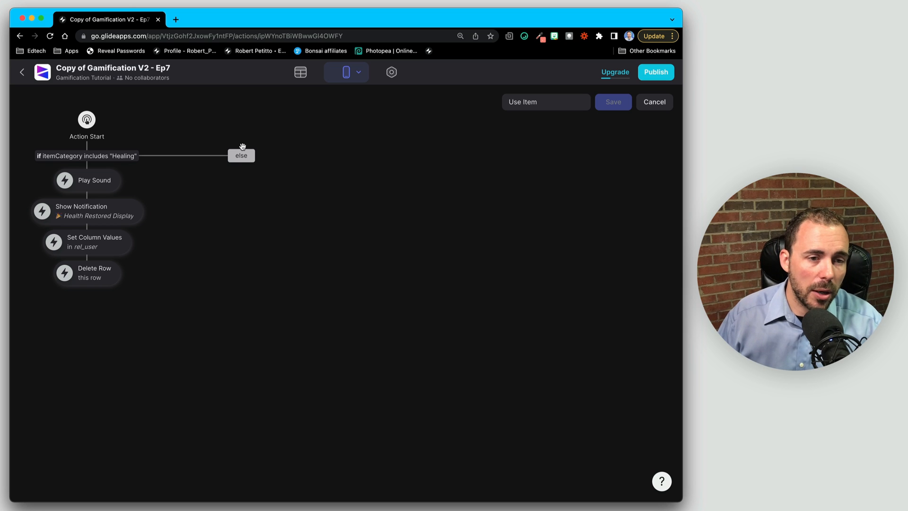
{"action": "left_click", "coordinate": [244, 157]}
{"action": "left_click", "coordinate": [239, 213]}
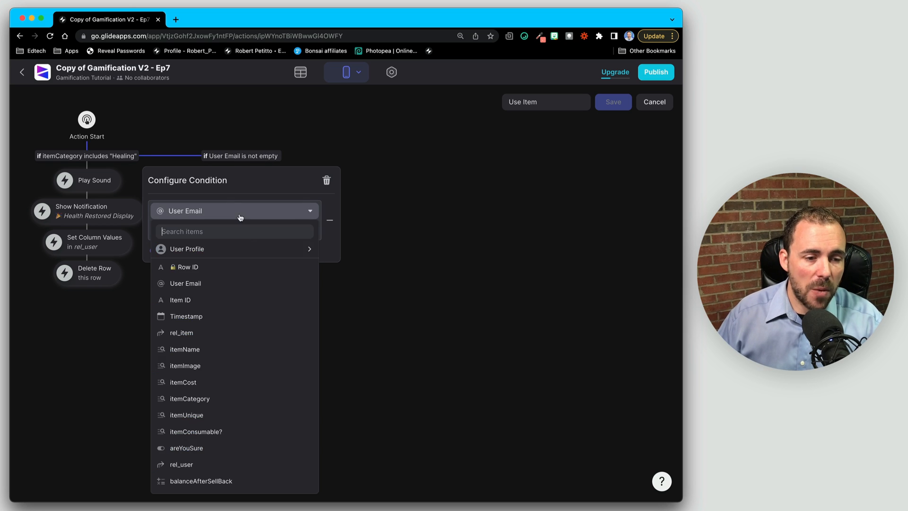
{"action": "scroll", "coordinate": [219, 379], "scroll_direction": "down", "scroll_amount": 10}
{"action": "left_click", "coordinate": [206, 483]}
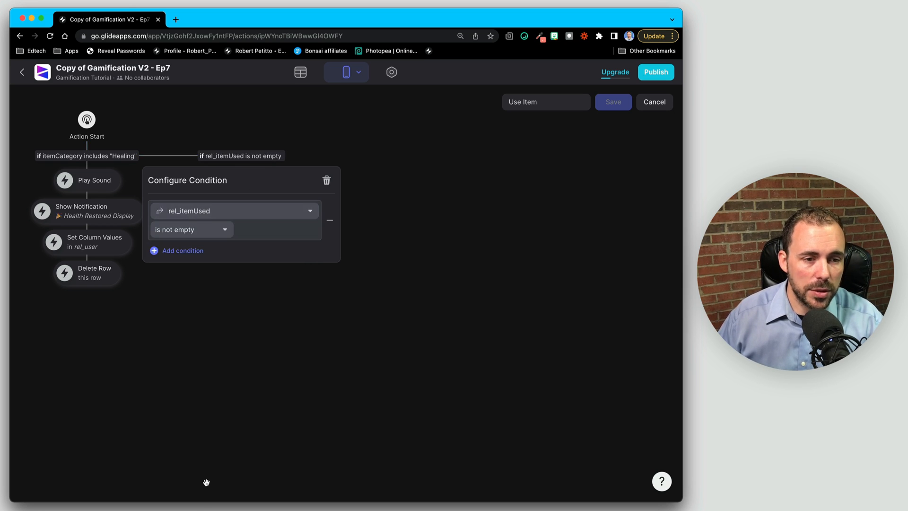
{"action": "left_click", "coordinate": [187, 232]}
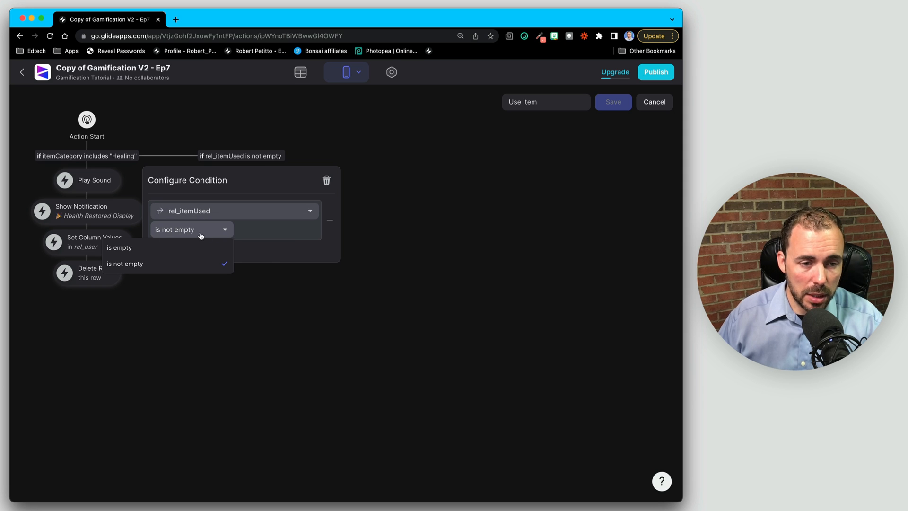
{"action": "left_click", "coordinate": [271, 284]}
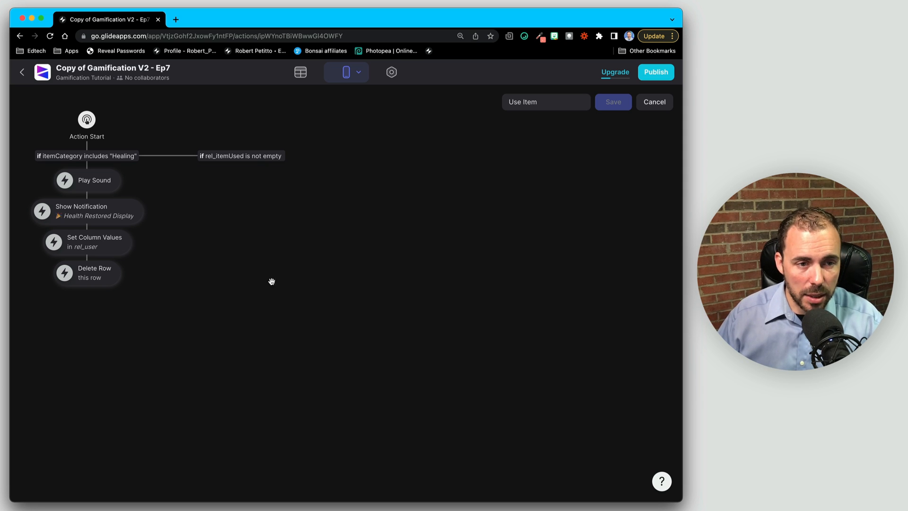
Add a Play Sound action followed by a Show Notification action to the rel_itemUsed branch
{"action": "left_click", "coordinate": [242, 161]}
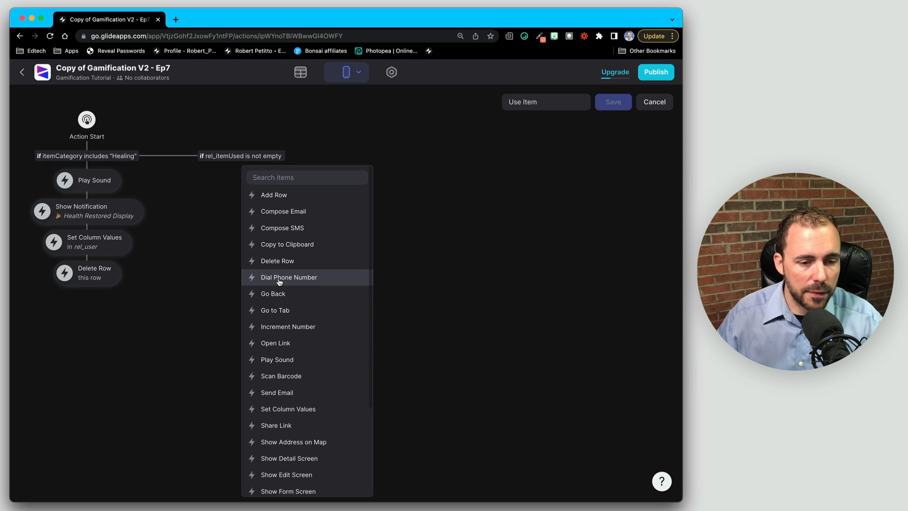
{"action": "left_click", "coordinate": [302, 360]}
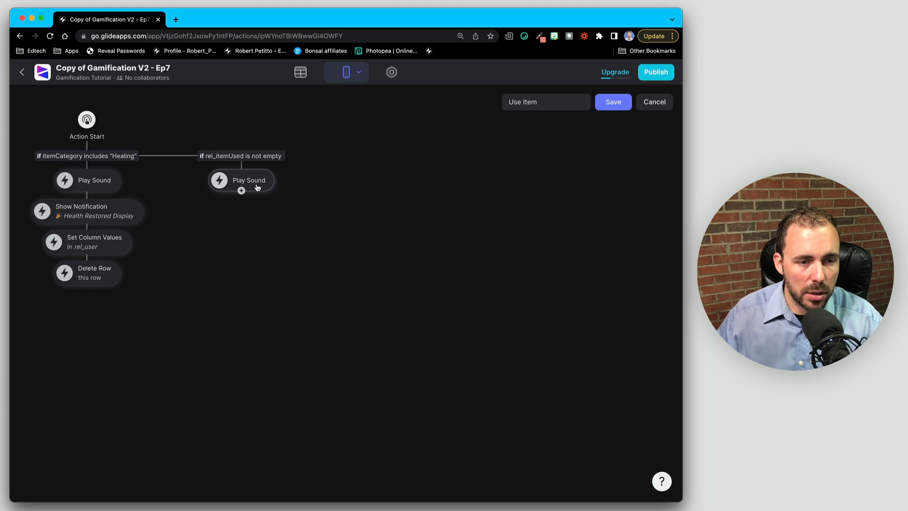
{"action": "left_click", "coordinate": [241, 192]}
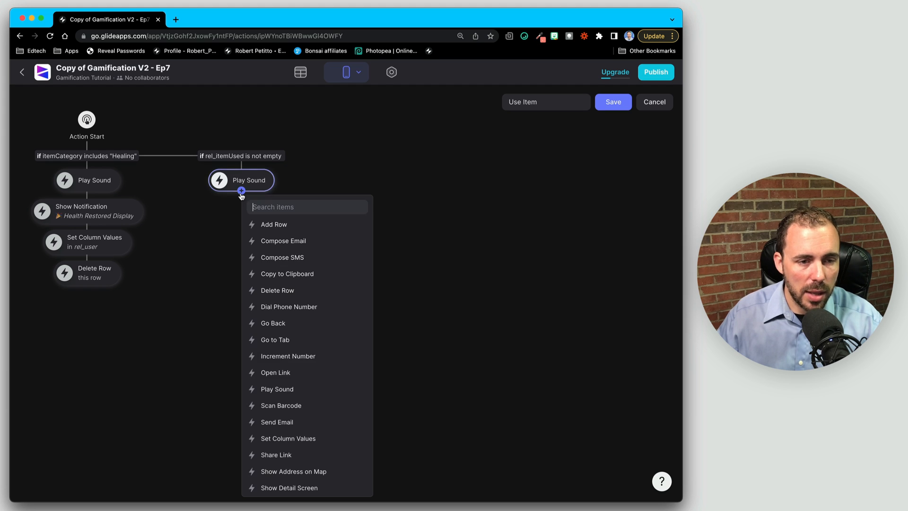
{"action": "scroll", "coordinate": [307, 424], "scroll_direction": "down", "scroll_amount": 3}
{"action": "left_click", "coordinate": [303, 475]}
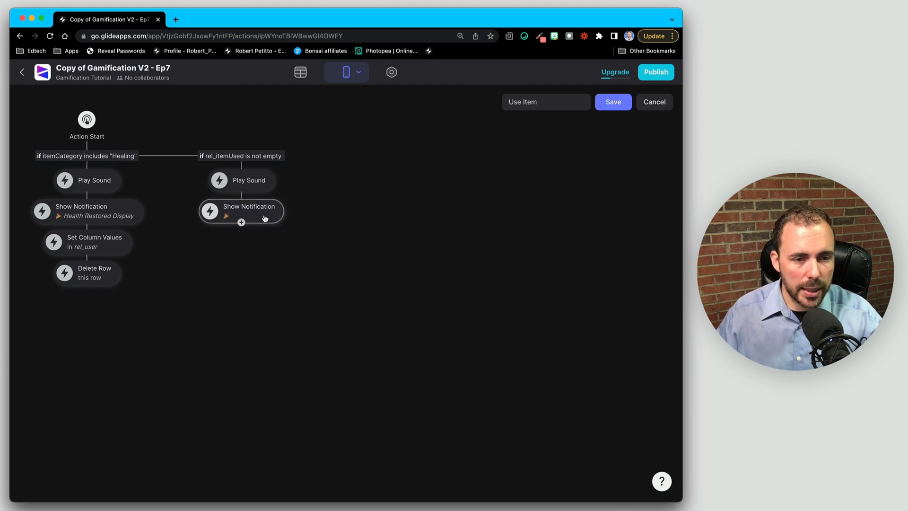
Set the rel_itemUsed branch's notification message to "You've already used this item. Be patient." with the Failure icon
{"action": "left_click", "coordinate": [240, 215]}
{"action": "left_click", "coordinate": [259, 288]}
{"action": "type", "text": "You've already used th"}
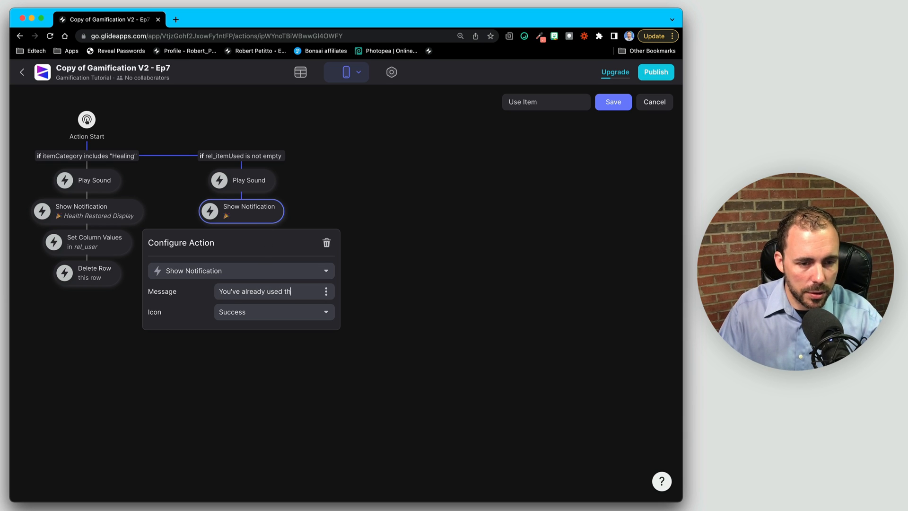
{"action": "type", "text": "is item."}
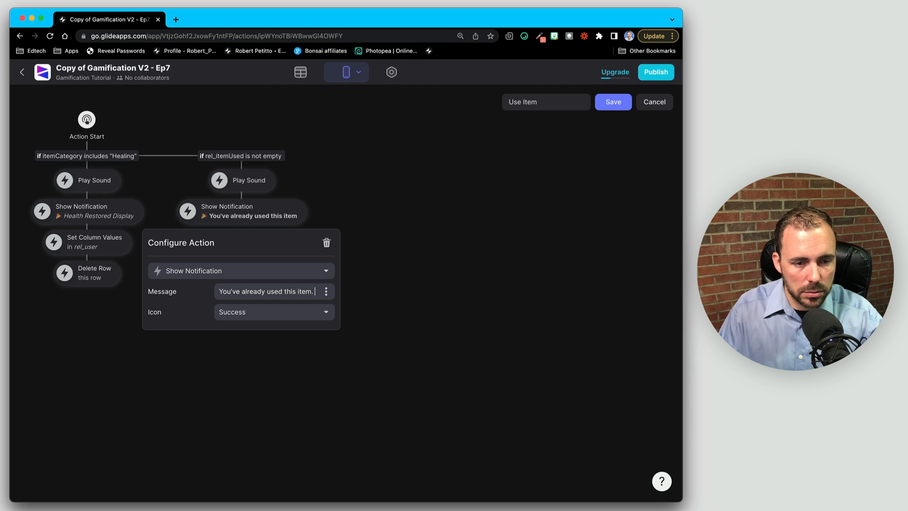
{"action": "type", "text": " P"}
{"action": "key", "text": "BackSpace"}
{"action": "type", "text": "Be a"}
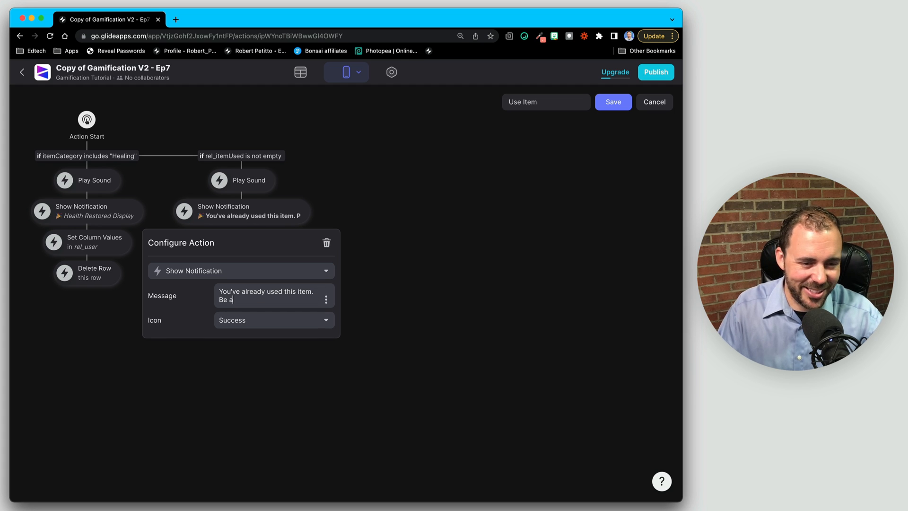
{"action": "key", "text": "BackSpace"}
{"action": "type", "text": "patient."}
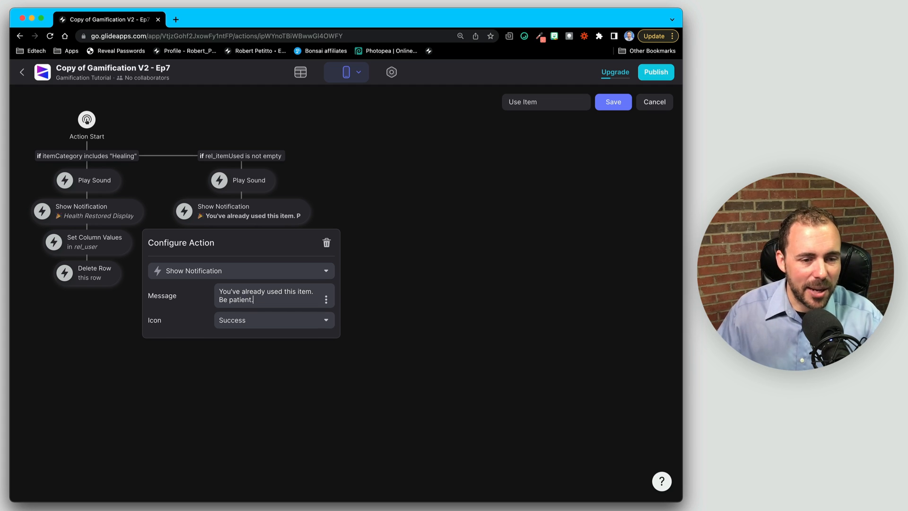
{"action": "left_click", "coordinate": [243, 320]}
{"action": "left_click", "coordinate": [232, 374]}
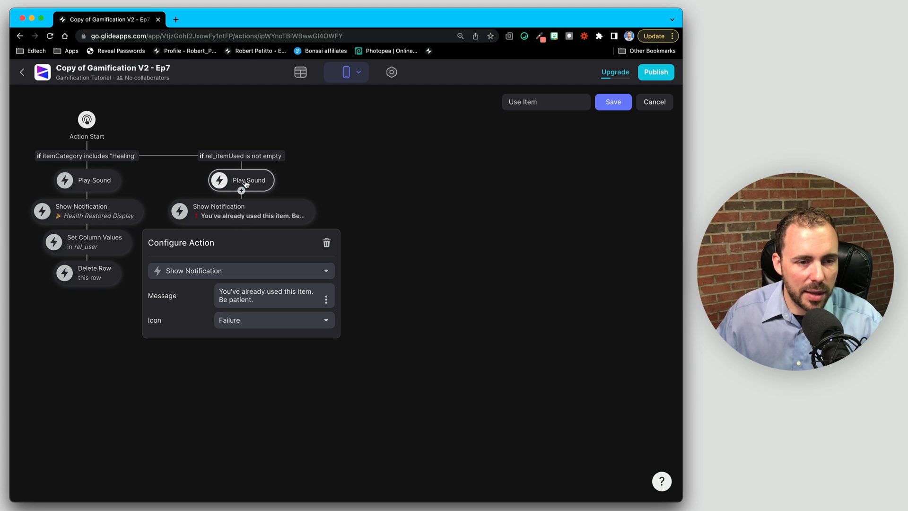
Change the sound of the rel_itemUsed branch's Play Sound action to Hint
{"action": "left_click", "coordinate": [243, 182]}
{"action": "left_click", "coordinate": [258, 257]}
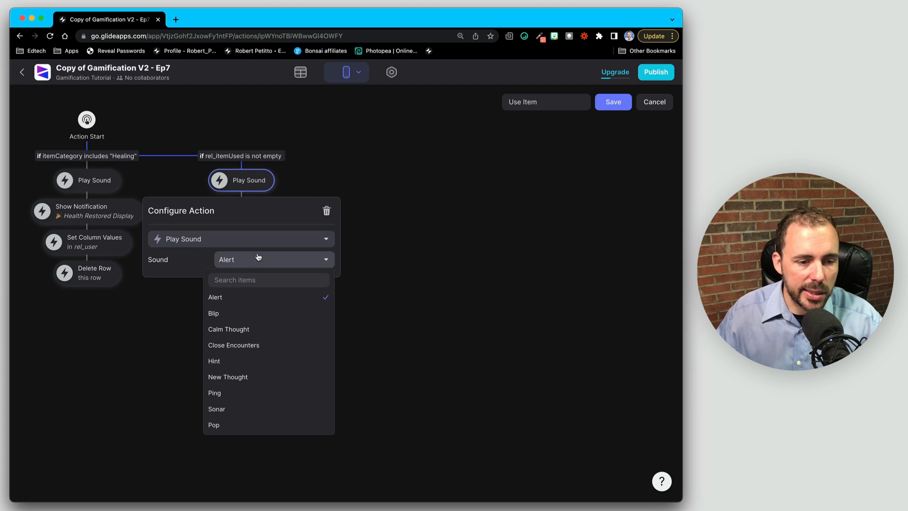
{"action": "left_click", "coordinate": [247, 361]}
{"action": "left_click", "coordinate": [377, 358]}
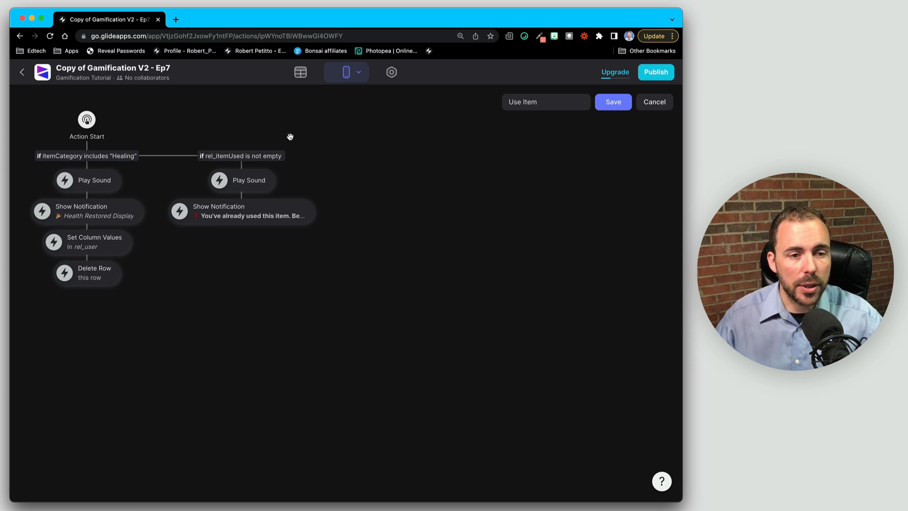
Add a third branch to the Use Item action with the condition that itemConsumable? is "true"
{"action": "left_click", "coordinate": [285, 155]}
{"action": "left_click", "coordinate": [396, 161]}
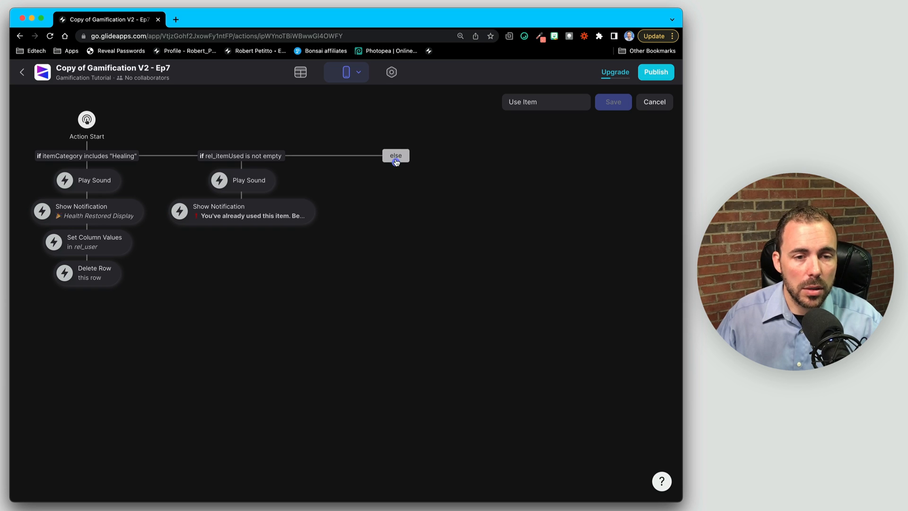
{"action": "left_click", "coordinate": [395, 157]}
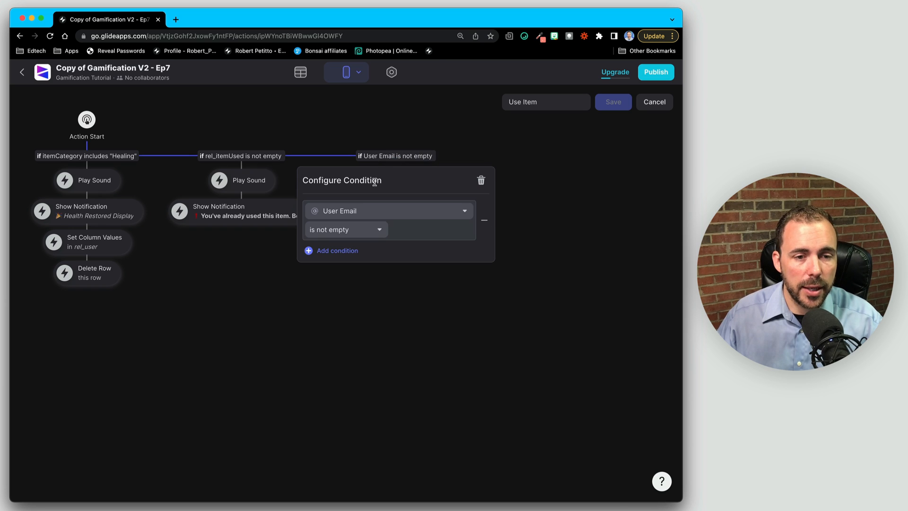
{"action": "left_click", "coordinate": [375, 213]}
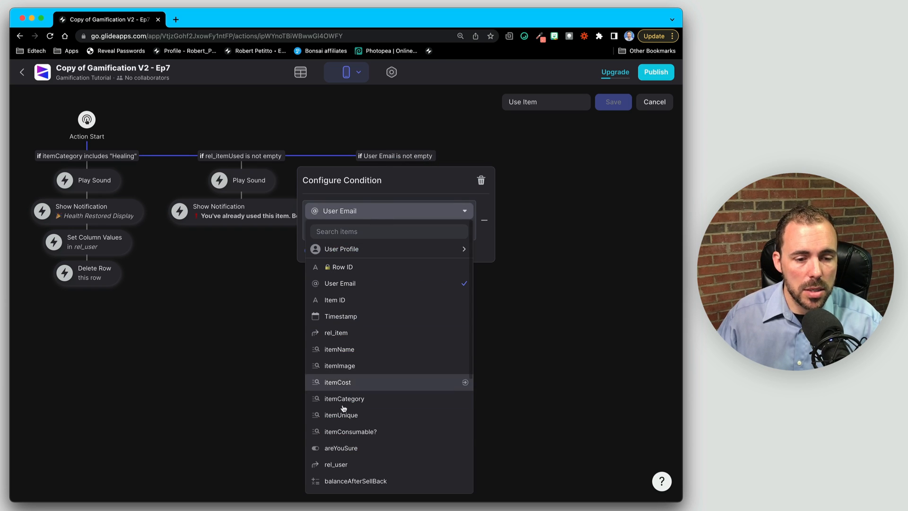
{"action": "left_click", "coordinate": [359, 432]}
{"action": "left_click", "coordinate": [362, 239]}
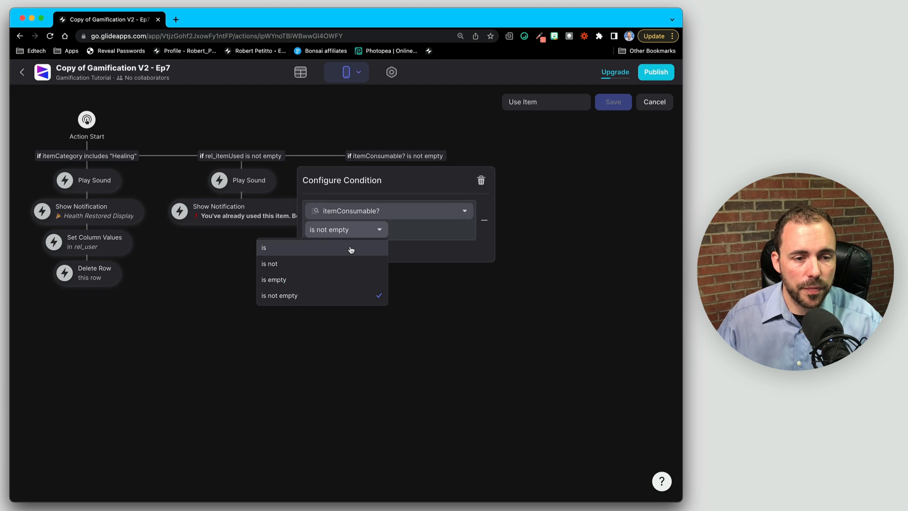
{"action": "left_click", "coordinate": [359, 247]}
{"action": "left_click", "coordinate": [418, 230]}
{"action": "type", "text": "true"}
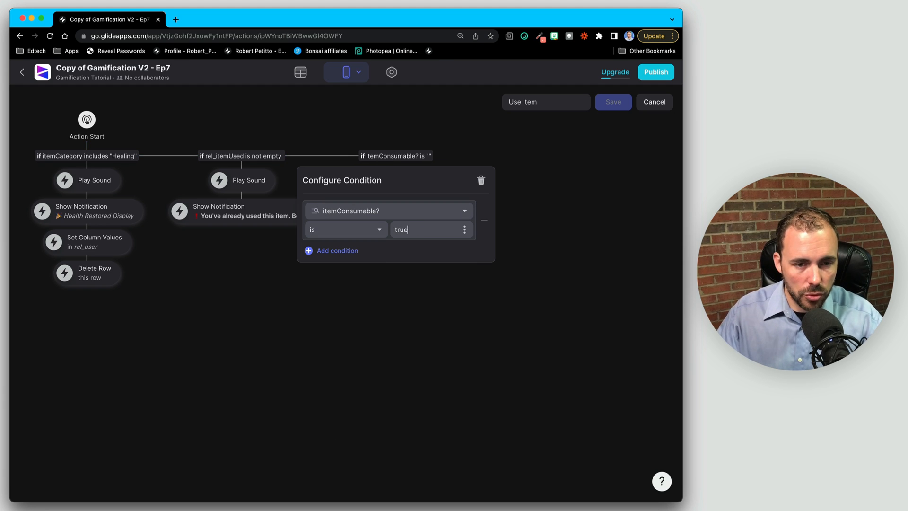
{"action": "left_click", "coordinate": [415, 352]}
Add an Add Row action to the itemConsumable? branch that writes to the usedItemLog sheet
{"action": "left_click", "coordinate": [396, 163]}
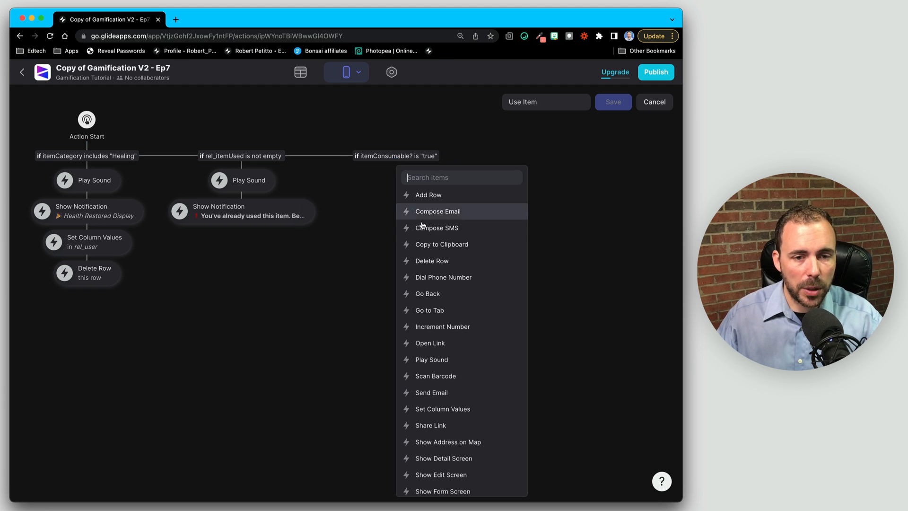
{"action": "left_click", "coordinate": [431, 197]}
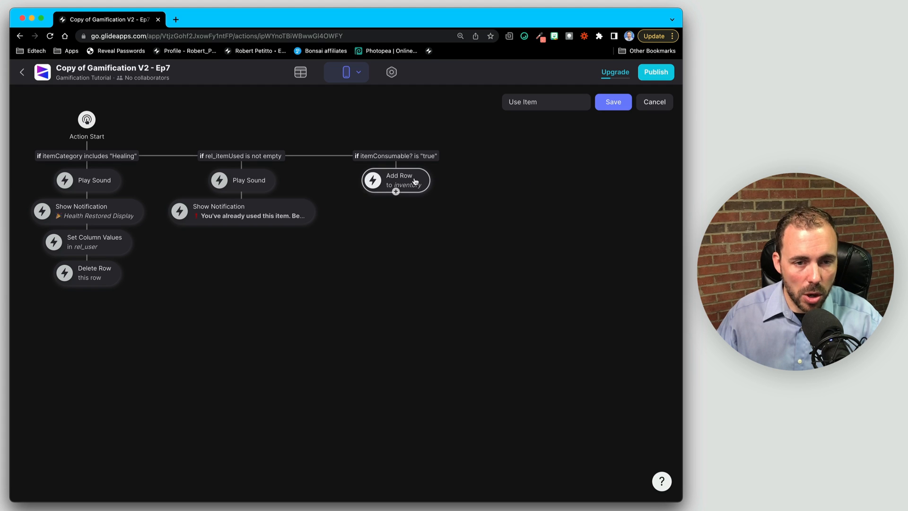
{"action": "left_click", "coordinate": [397, 184]}
{"action": "left_click", "coordinate": [421, 259]}
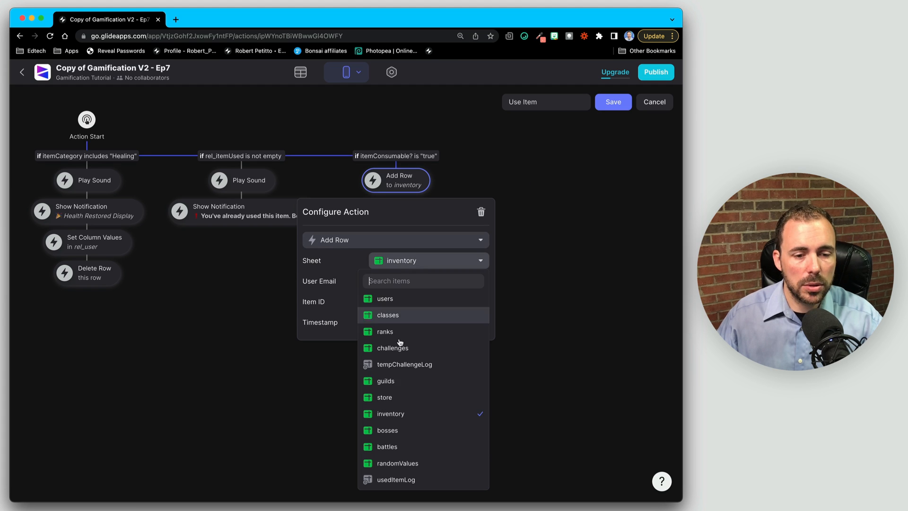
{"action": "left_click", "coordinate": [406, 480]}
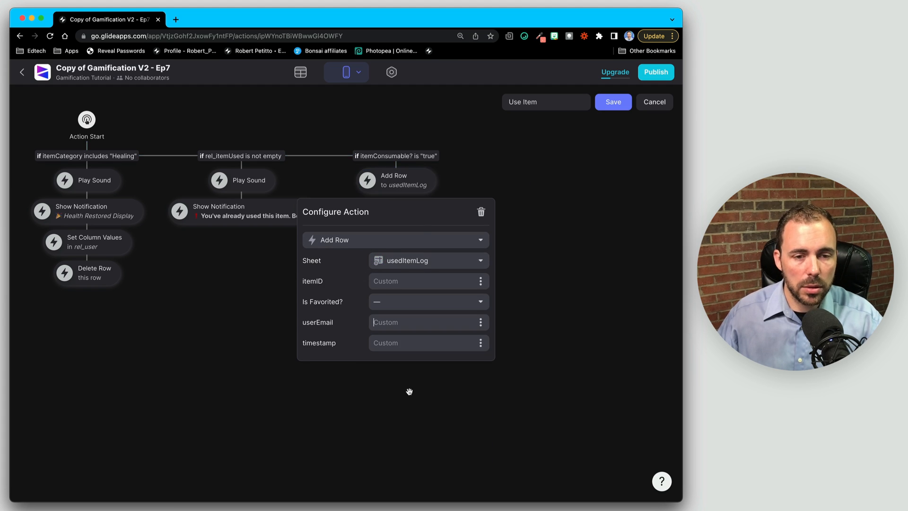
Fill the itemConsumable? branch's new row with itemID from Item ID, userEmail from User Email, and timestamp from Current date/time
{"action": "left_click", "coordinate": [480, 281]}
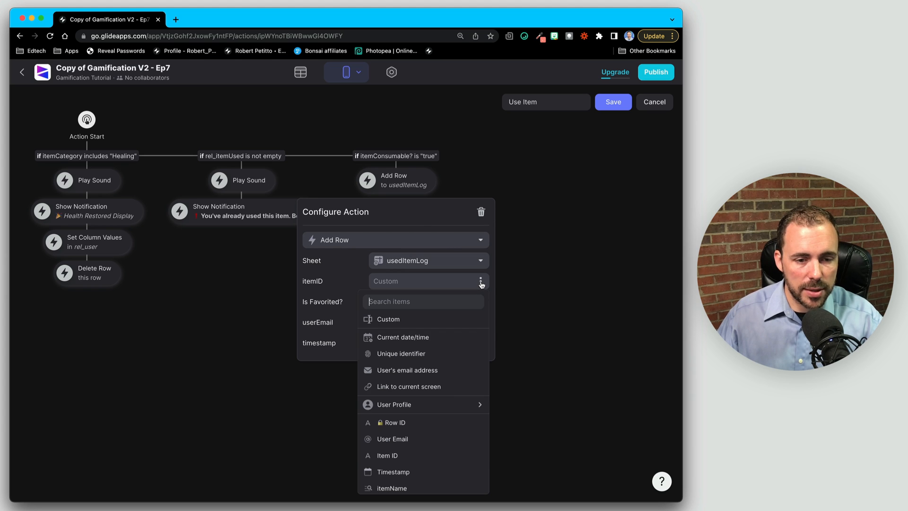
{"action": "left_click", "coordinate": [430, 457]}
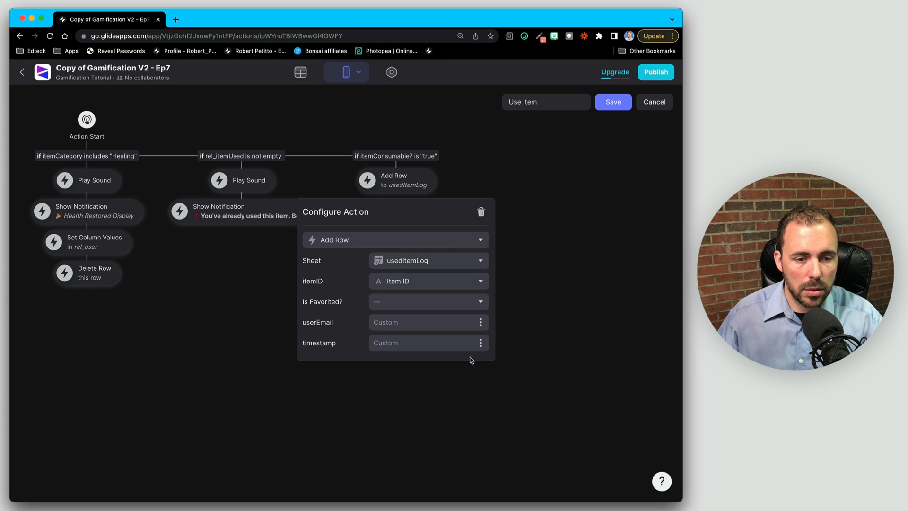
{"action": "left_click", "coordinate": [480, 322]}
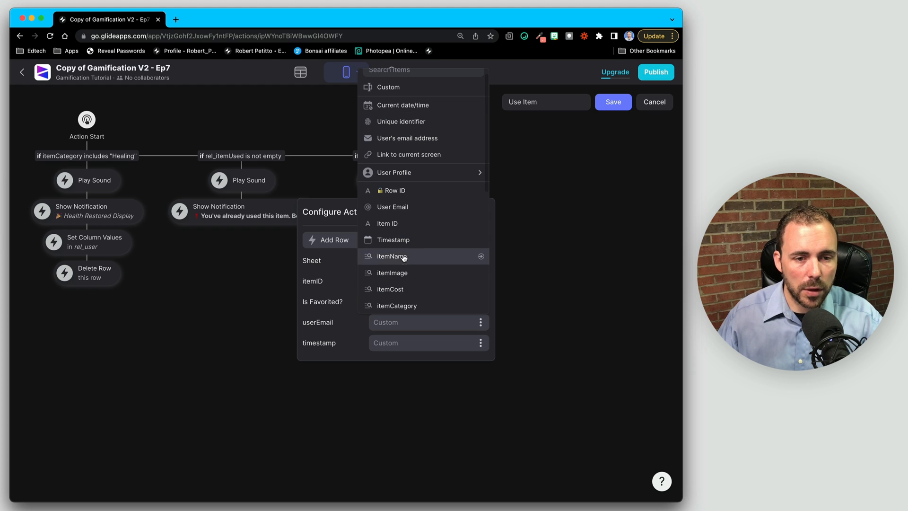
{"action": "left_click", "coordinate": [395, 210]}
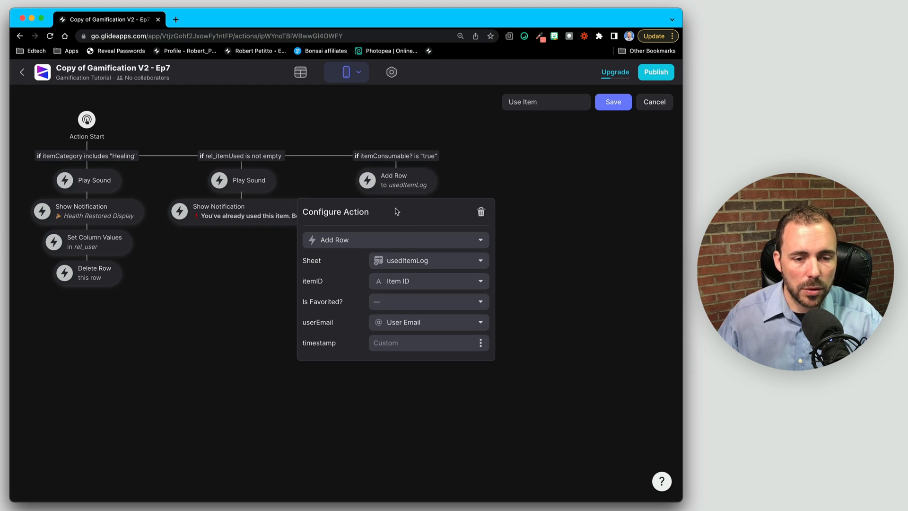
{"action": "left_click", "coordinate": [480, 342]}
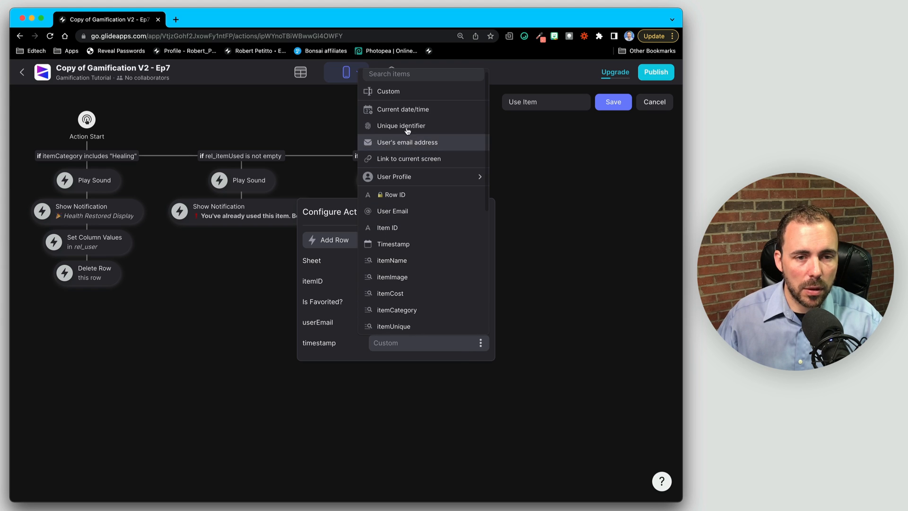
{"action": "left_click", "coordinate": [397, 110]}
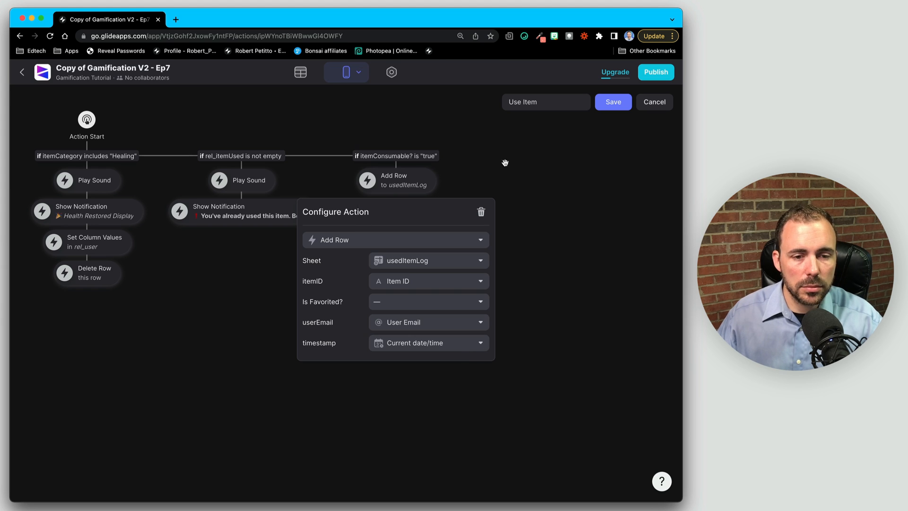
{"action": "left_click", "coordinate": [521, 168]}
In the itemConsumable? branch, add a Delete Row action for this row, preceded by a Show Notification action with the message "Item used!"
{"action": "left_click", "coordinate": [396, 192]}
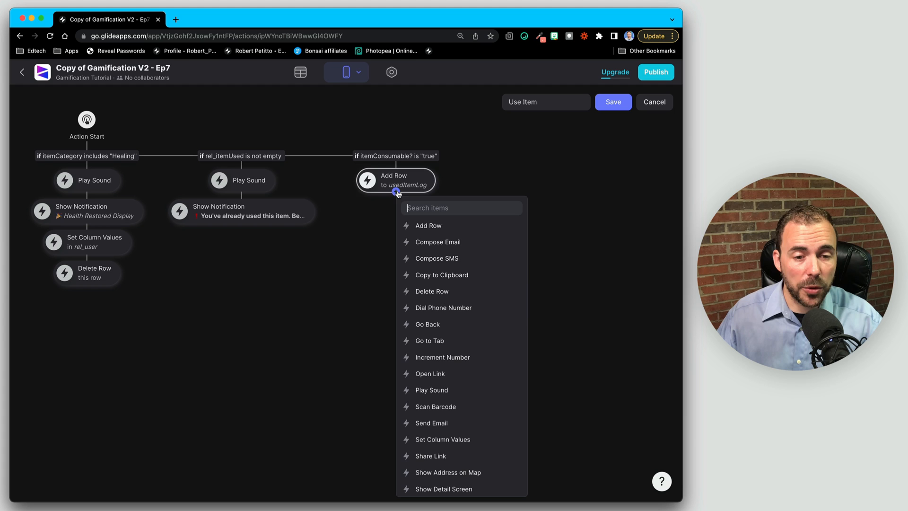
{"action": "left_click", "coordinate": [435, 290]}
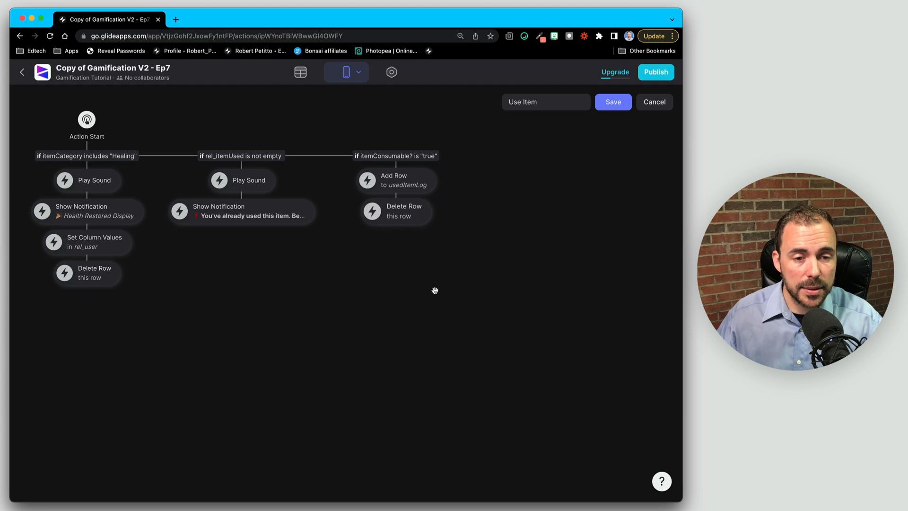
{"action": "left_click", "coordinate": [395, 222]}
{"action": "scroll", "coordinate": [470, 468], "scroll_direction": "down", "scroll_amount": 3}
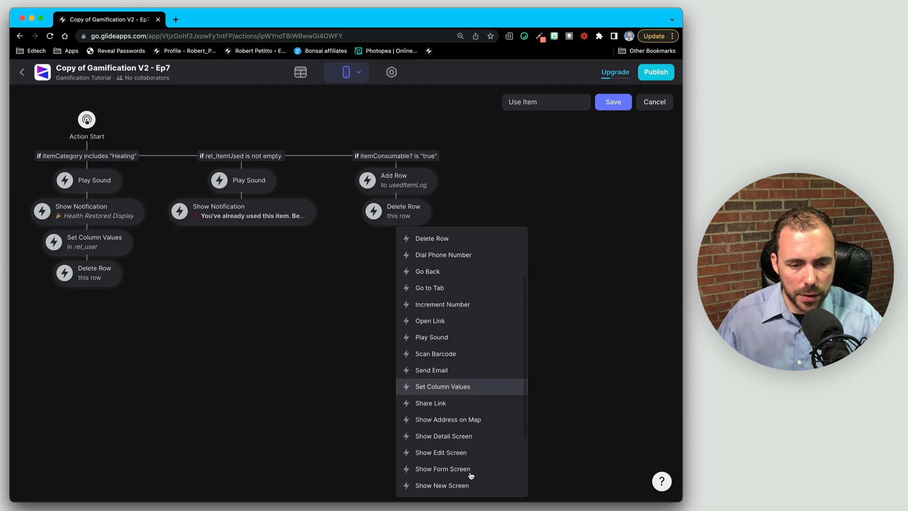
{"action": "left_click", "coordinate": [455, 484]}
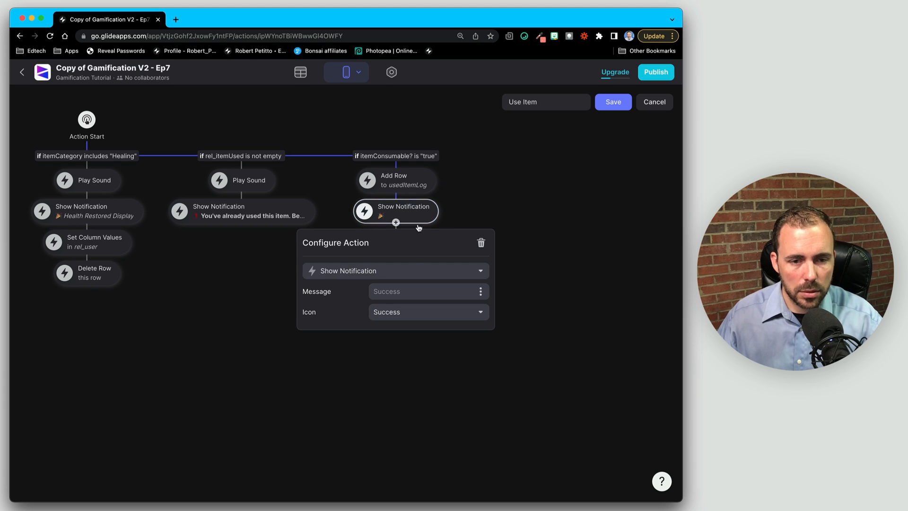
{"action": "left_click", "coordinate": [400, 291]}
{"action": "type", "text": "Item used!"}
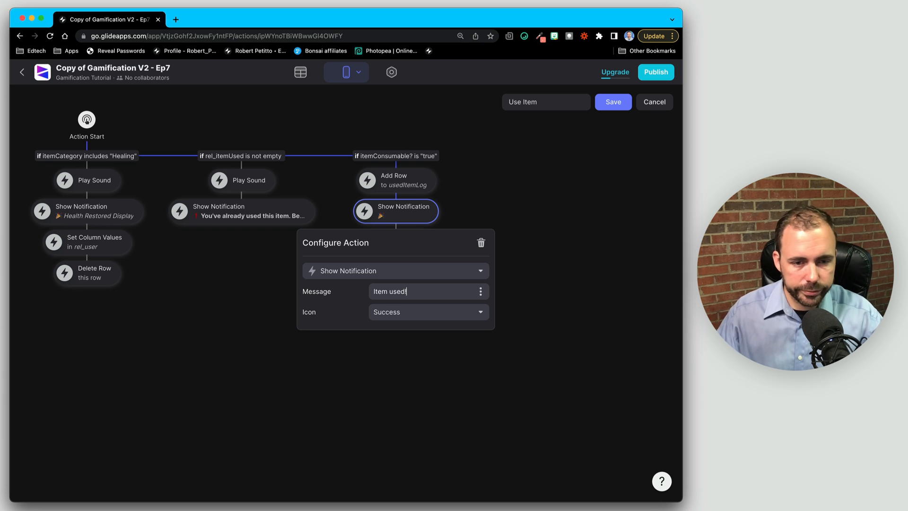
{"action": "left_click", "coordinate": [497, 196]}
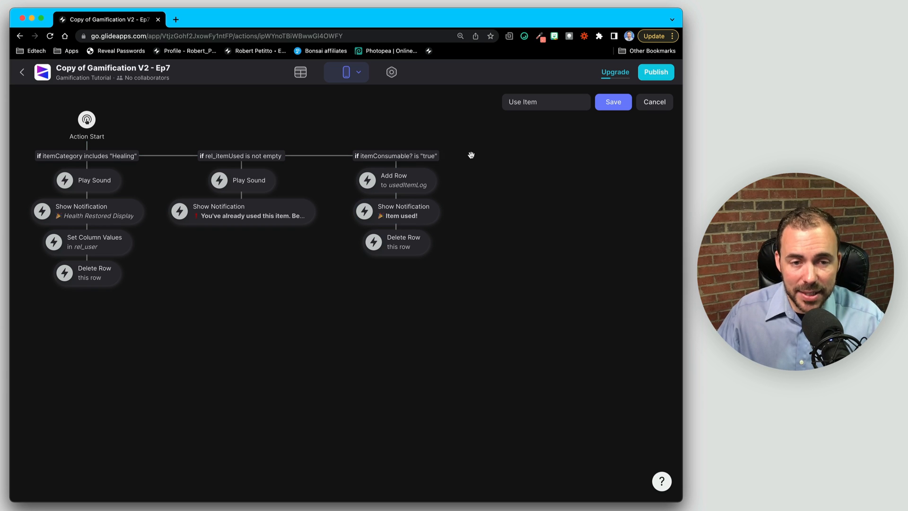
Add an else branch to the Use Item action with an Add Row action writing to usedItemLog
{"action": "left_click", "coordinate": [438, 156]}
{"action": "mouse_move", "coordinate": [558, 161]}
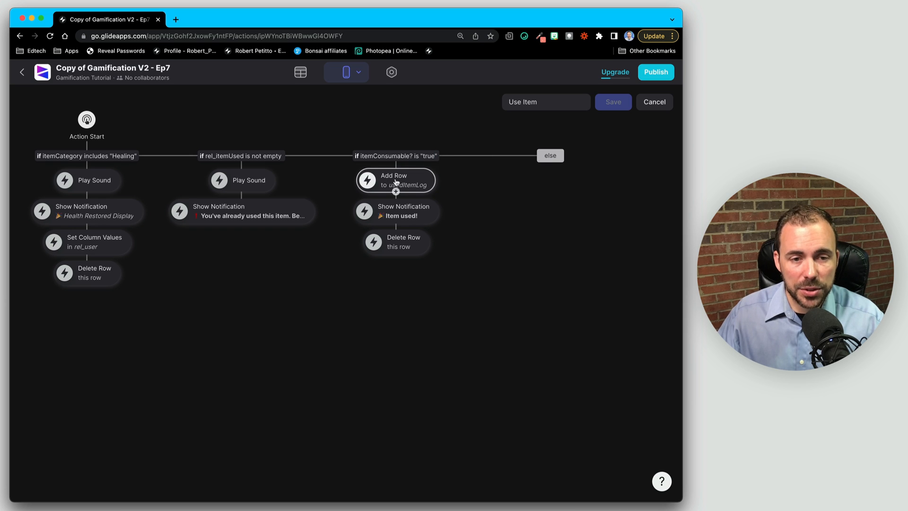
{"action": "left_click", "coordinate": [550, 165]}
{"action": "left_click", "coordinate": [586, 194]}
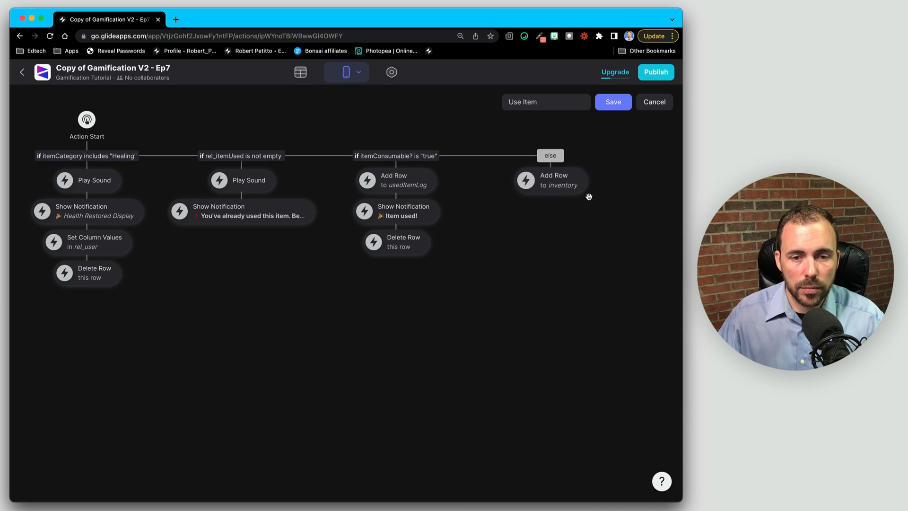
{"action": "left_click", "coordinate": [564, 186]}
{"action": "left_click", "coordinate": [565, 261]}
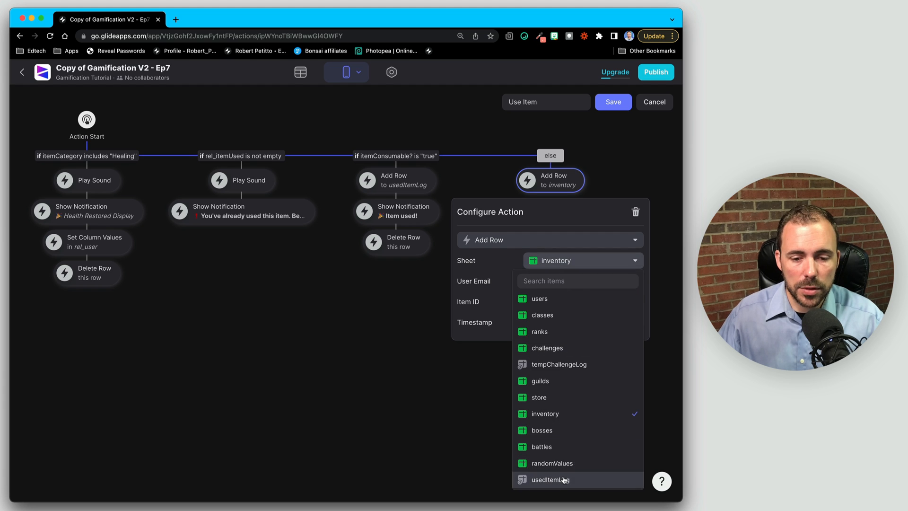
{"action": "left_click", "coordinate": [566, 478]}
Fill the else branch's new row with the item's ID for itemID, User Email for userEmail, and Current date/time for timestamp
{"action": "left_click", "coordinate": [635, 281]}
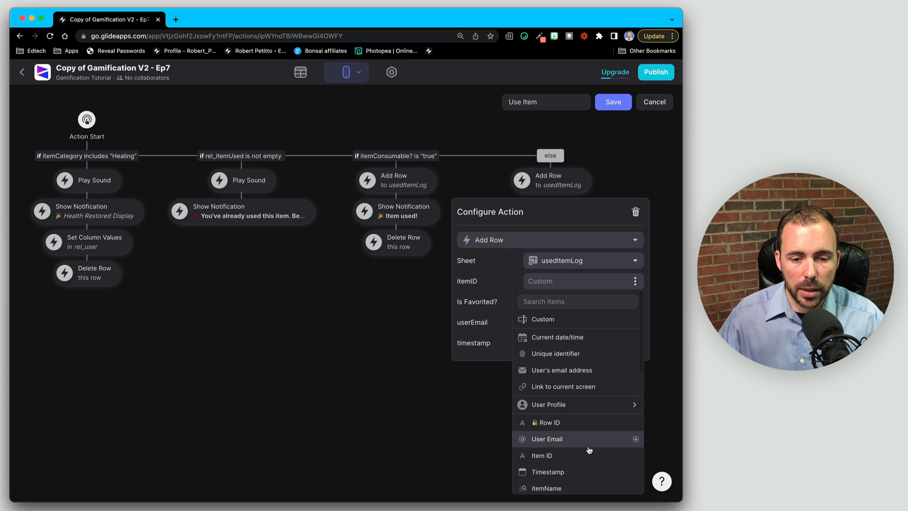
{"action": "left_click", "coordinate": [603, 426]}
{"action": "left_click", "coordinate": [635, 322]}
{"action": "scroll", "coordinate": [588, 222], "scroll_direction": "down", "scroll_amount": 1}
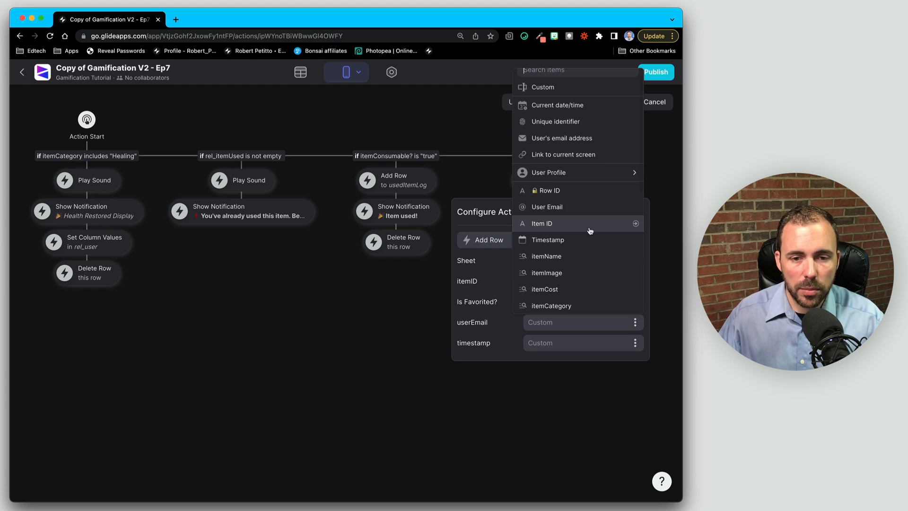
{"action": "left_click", "coordinate": [588, 216]}
{"action": "left_click", "coordinate": [635, 342]}
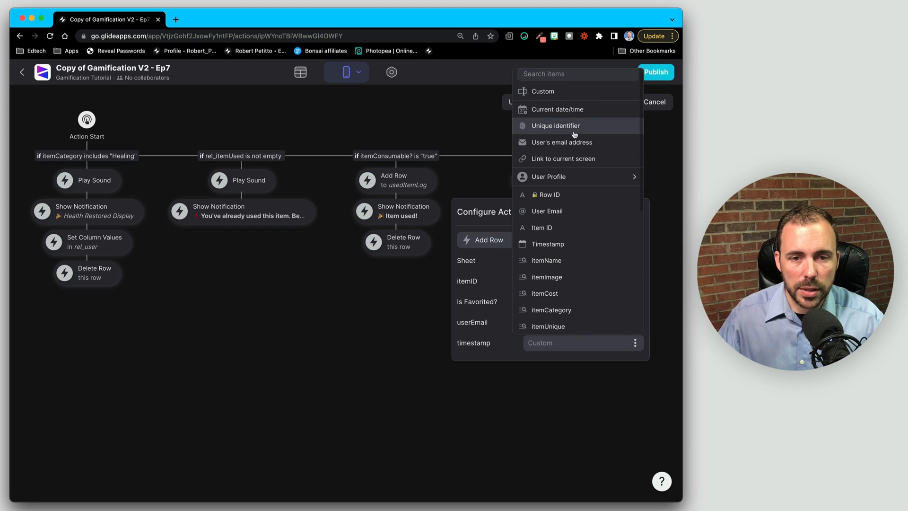
{"action": "left_click", "coordinate": [569, 111]}
{"action": "left_click", "coordinate": [502, 388]}
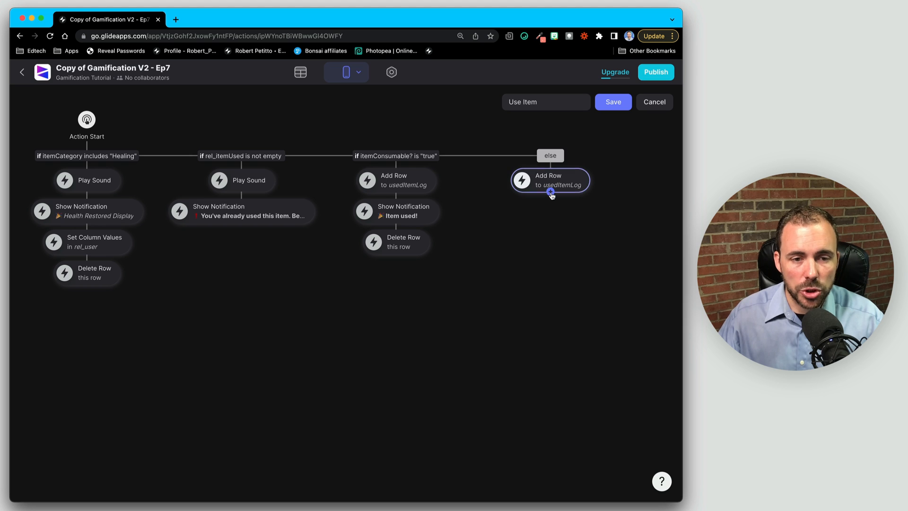
Add a Show Notification action with the message "Item used!" to the else branch and save the Use Item action
{"action": "left_click", "coordinate": [551, 192]}
{"action": "scroll", "coordinate": [610, 392], "scroll_direction": "down", "scroll_amount": 3}
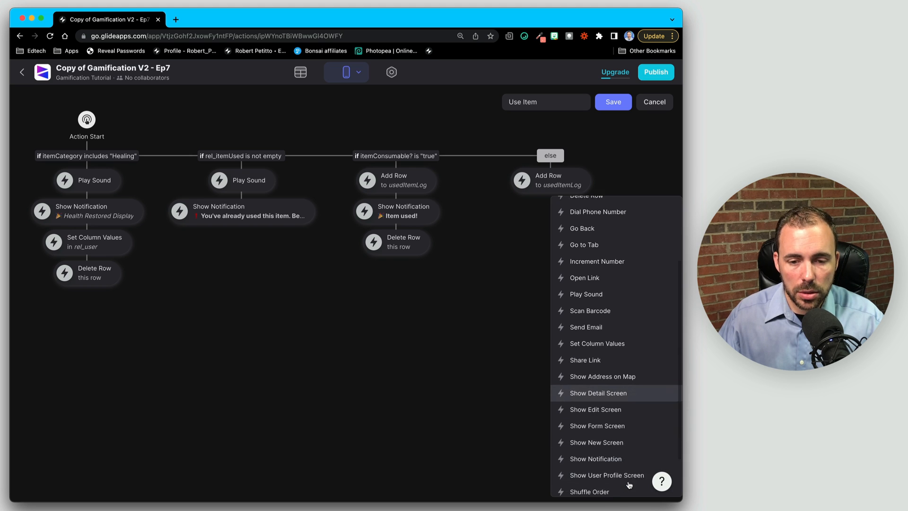
{"action": "left_click", "coordinate": [618, 450]}
{"action": "left_click", "coordinate": [549, 217]}
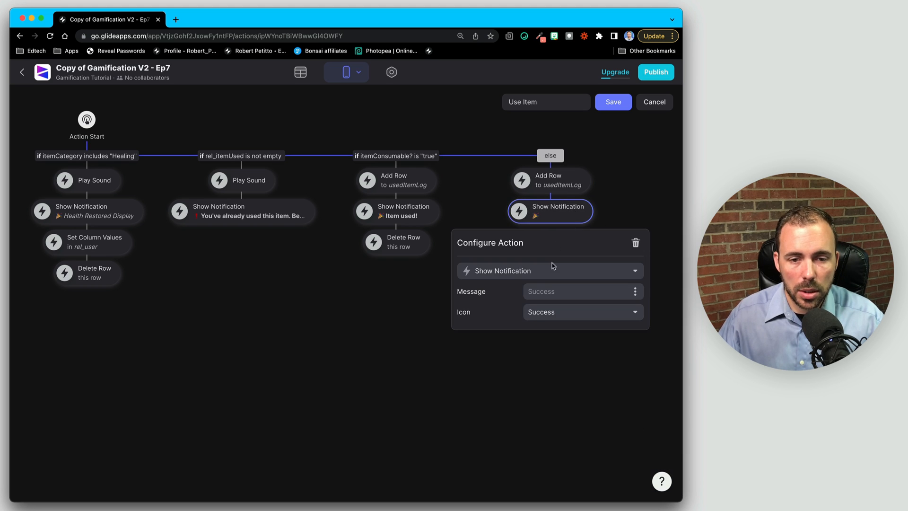
{"action": "type", "text": "Item used!"}
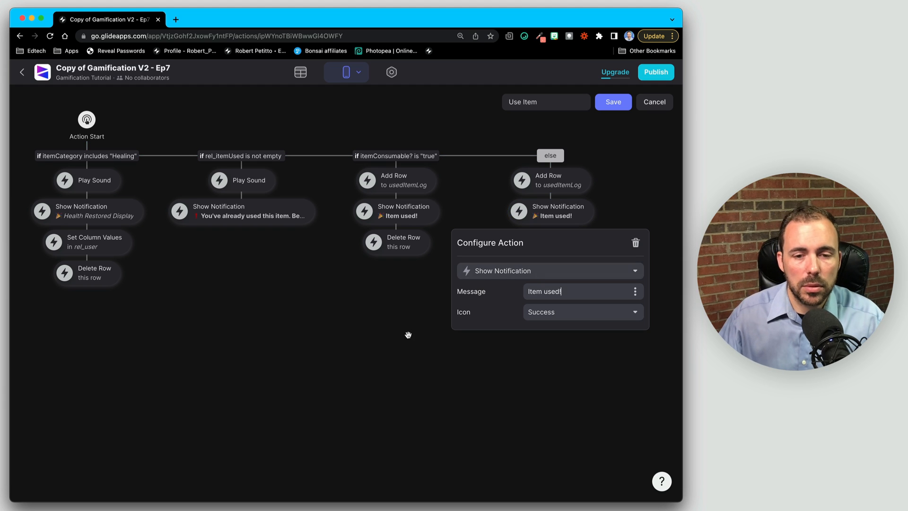
{"action": "left_click", "coordinate": [408, 335]}
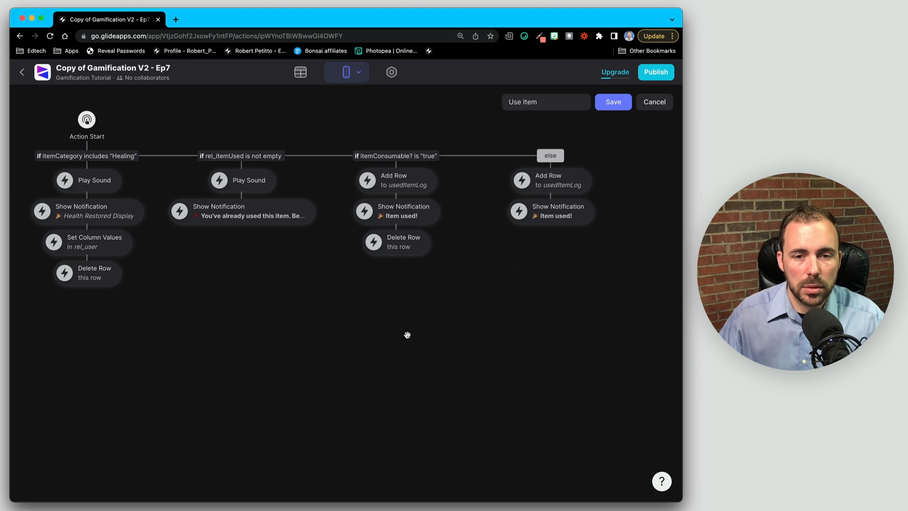
{"action": "left_click", "coordinate": [613, 107]}
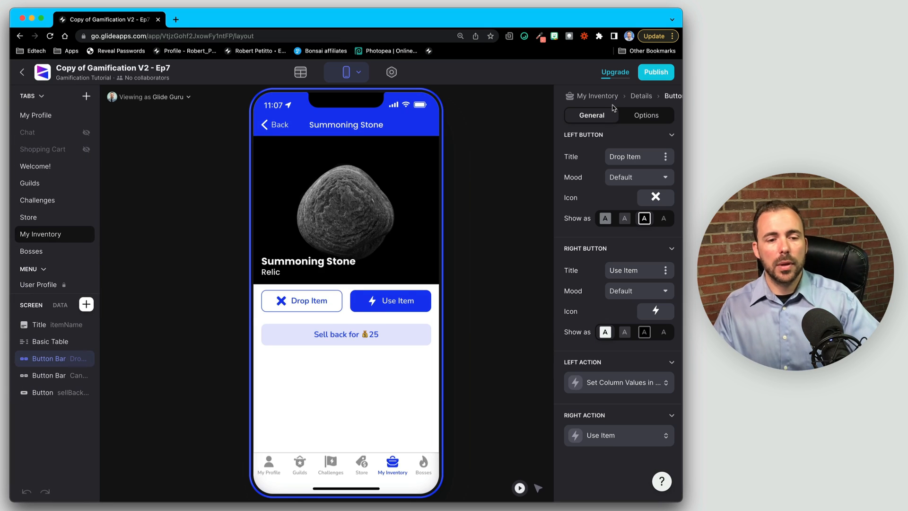
Test Use Item repeatedly on the Summoning Stone in the app preview, and return to the My Inventory screen
{"action": "left_click", "coordinate": [386, 304]}
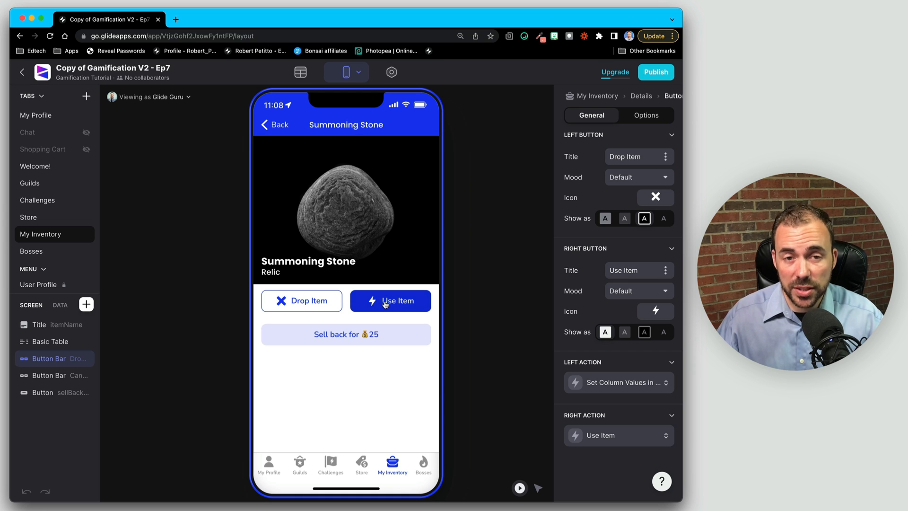
{"action": "left_click", "coordinate": [386, 305]}
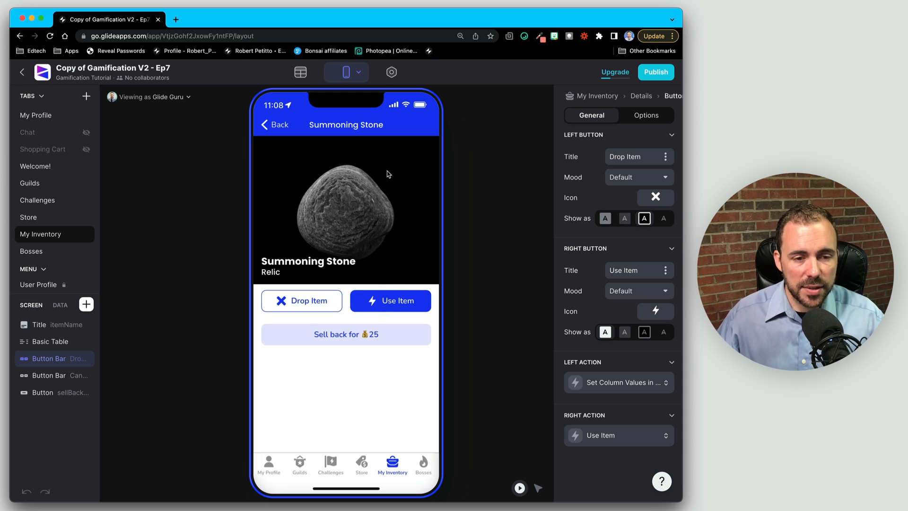
{"action": "left_click", "coordinate": [395, 304]}
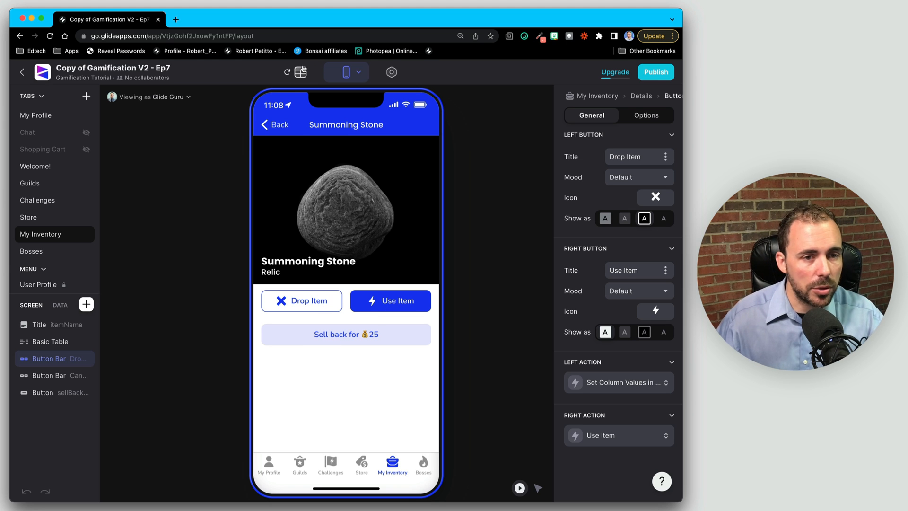
{"action": "left_click", "coordinate": [279, 126]}
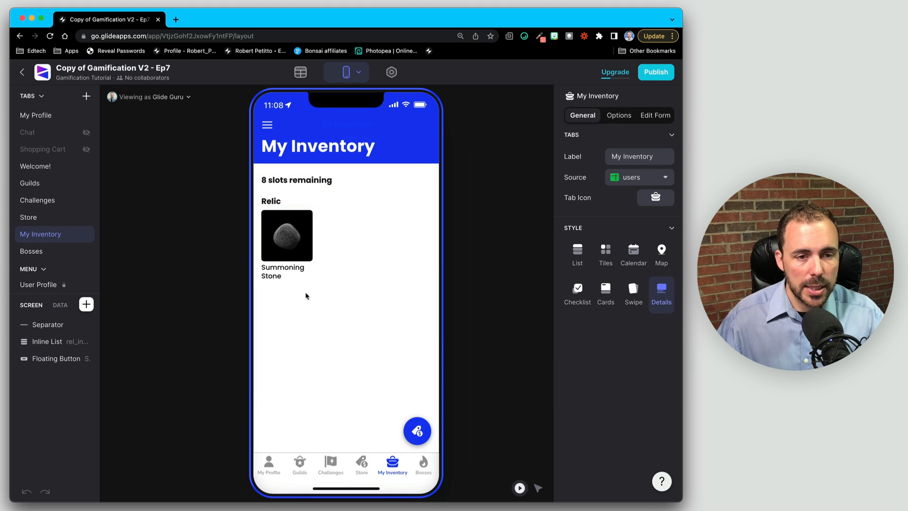
Set the Gold value of the first user in the users table to 50
{"action": "left_click", "coordinate": [299, 73]}
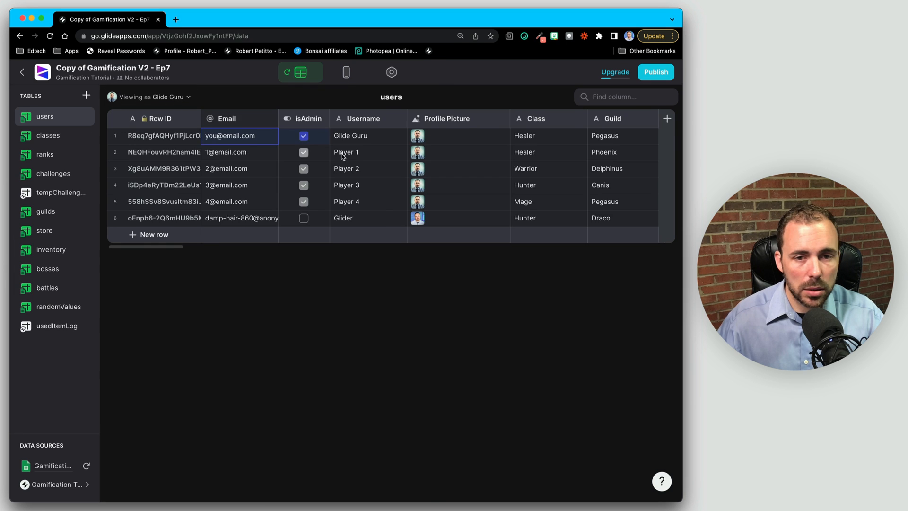
{"action": "scroll", "coordinate": [344, 154], "scroll_direction": "right", "scroll_amount": 5}
{"action": "scroll", "coordinate": [398, 155], "scroll_direction": "right", "scroll_amount": 2}
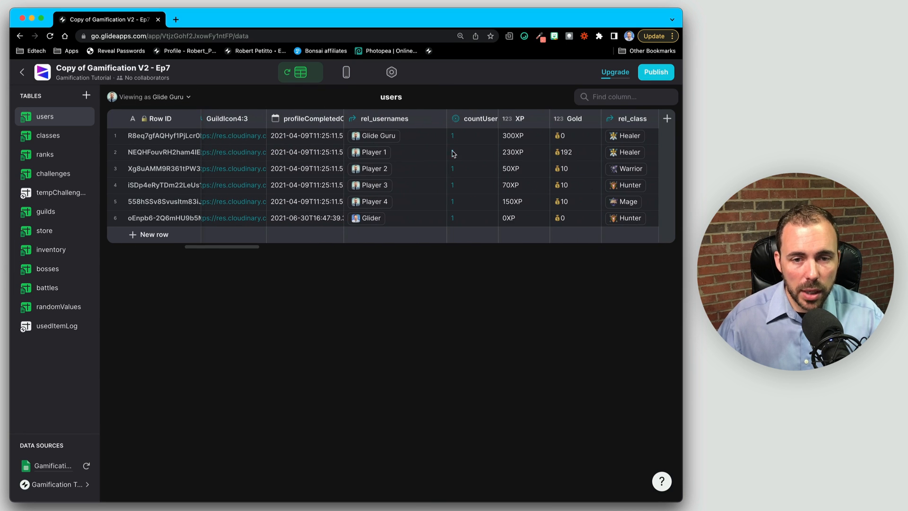
{"action": "left_click", "coordinate": [575, 136]}
{"action": "type", "text": "50"}
{"action": "key", "text": "Return"}
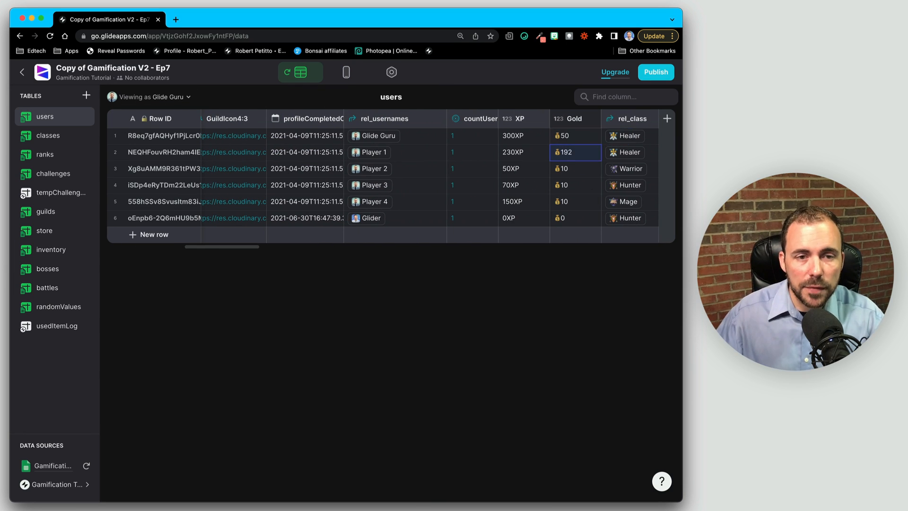
Purchase the Lumber item from the Store in the app preview
{"action": "left_click", "coordinate": [346, 72]}
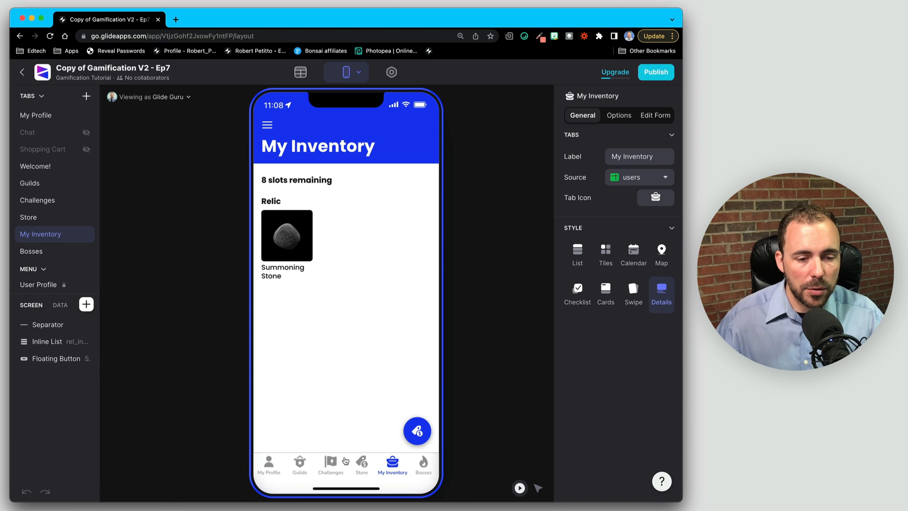
{"action": "left_click", "coordinate": [425, 428]}
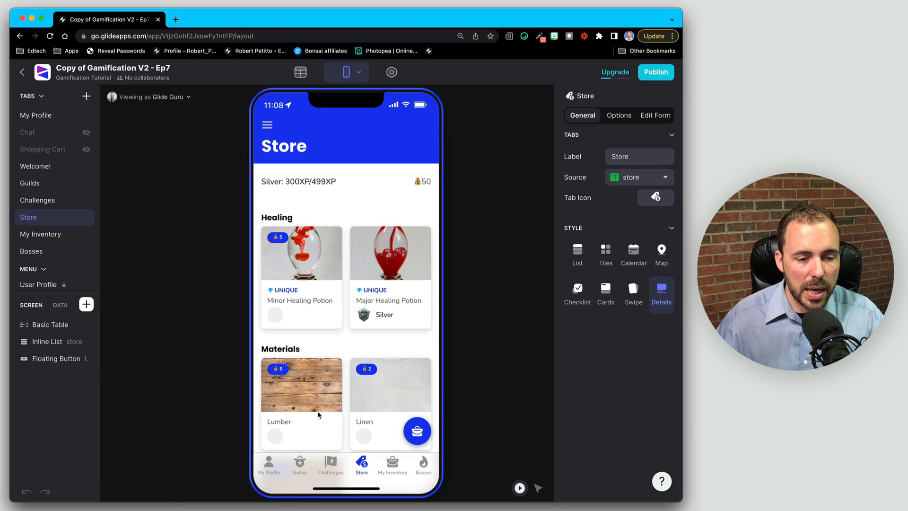
{"action": "scroll", "coordinate": [318, 415], "scroll_direction": "down", "scroll_amount": 3}
{"action": "left_click", "coordinate": [317, 308]}
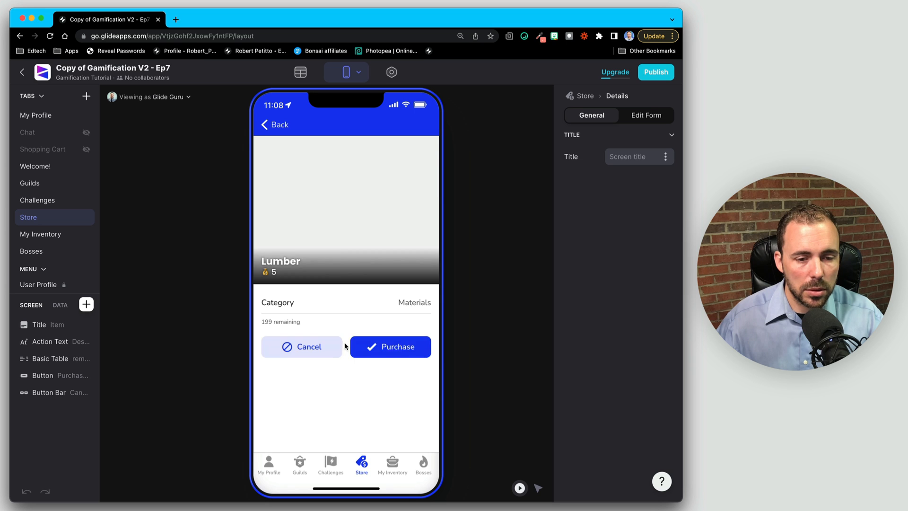
{"action": "left_click", "coordinate": [356, 347]}
Use the purchased Lumber item from My Inventory to test the consumable logic
{"action": "left_click", "coordinate": [417, 430]}
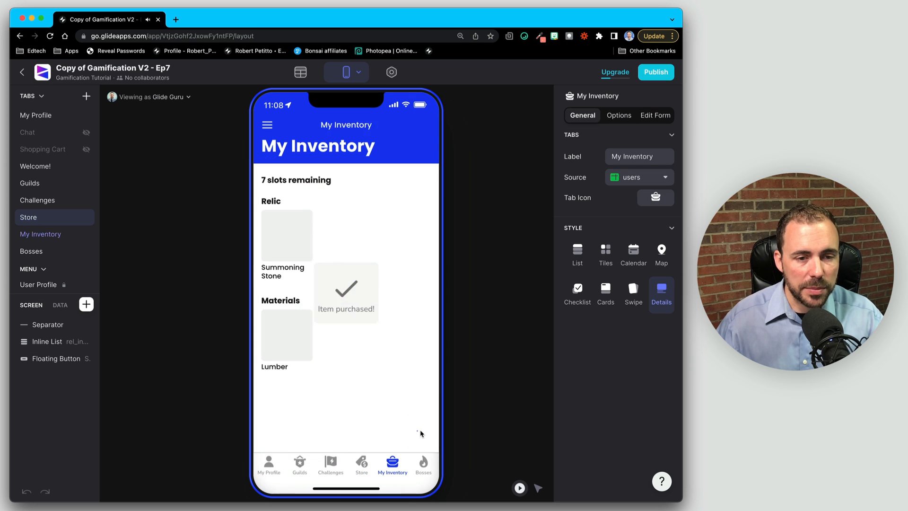
{"action": "left_click", "coordinate": [285, 328]}
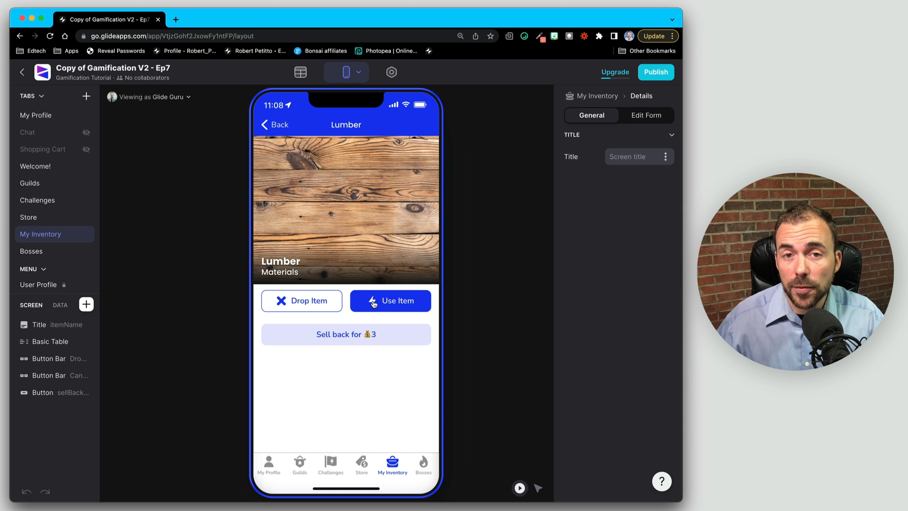
{"action": "left_click", "coordinate": [401, 301]}
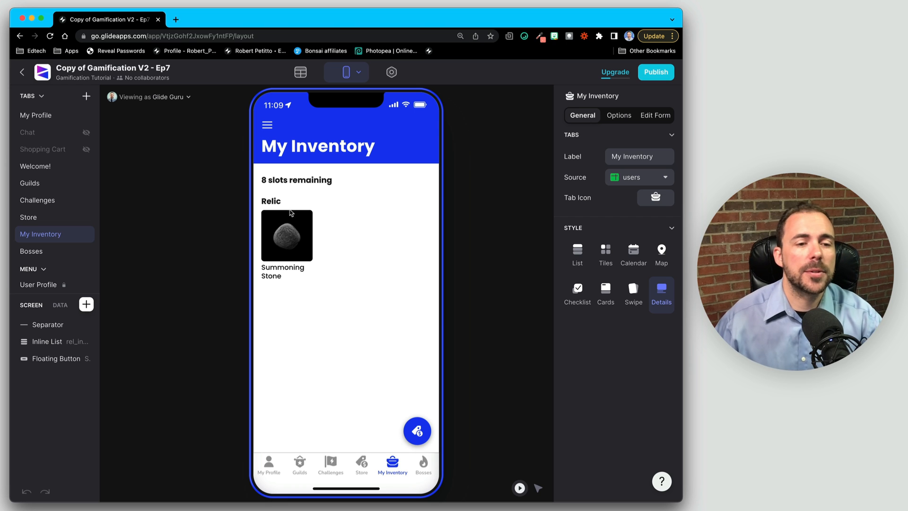
Add an Inline List component to the Admin screen with usedItemLog as its source
{"action": "left_click", "coordinate": [268, 126]}
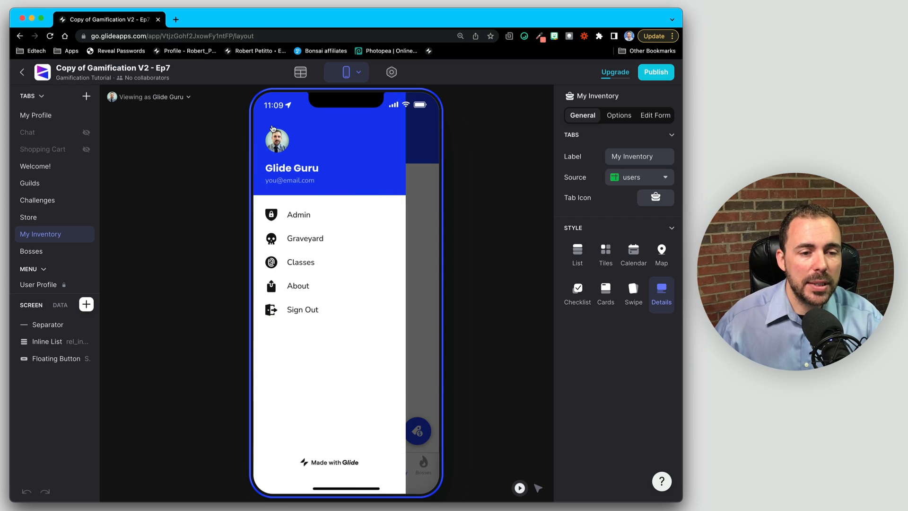
{"action": "left_click", "coordinate": [295, 216]}
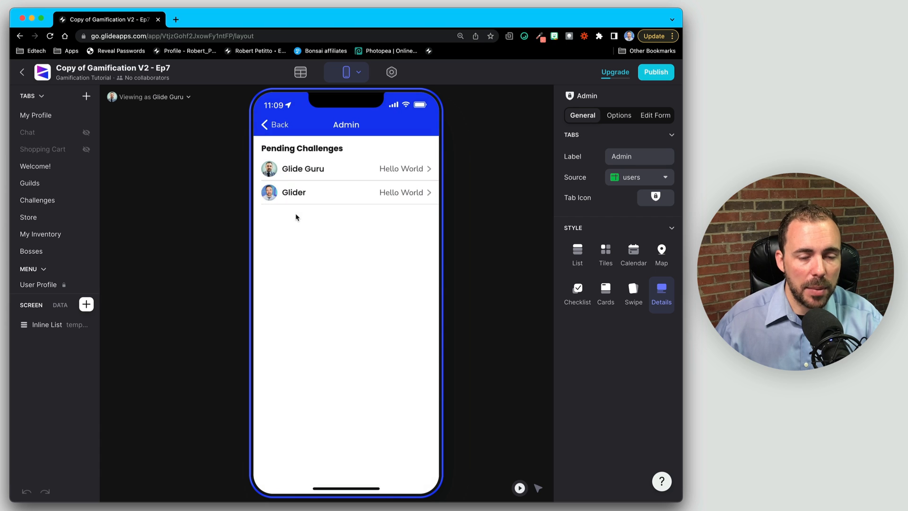
{"action": "left_click", "coordinate": [87, 304]}
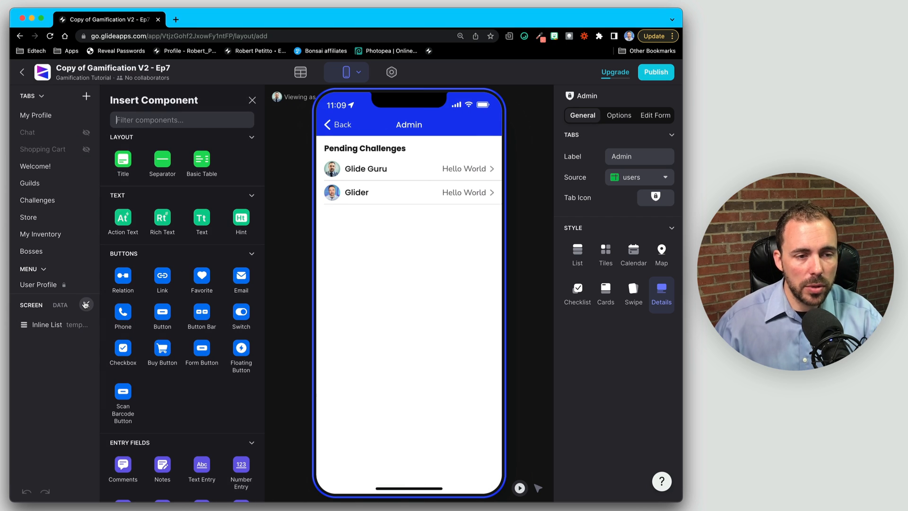
{"action": "type", "text": "inl"}
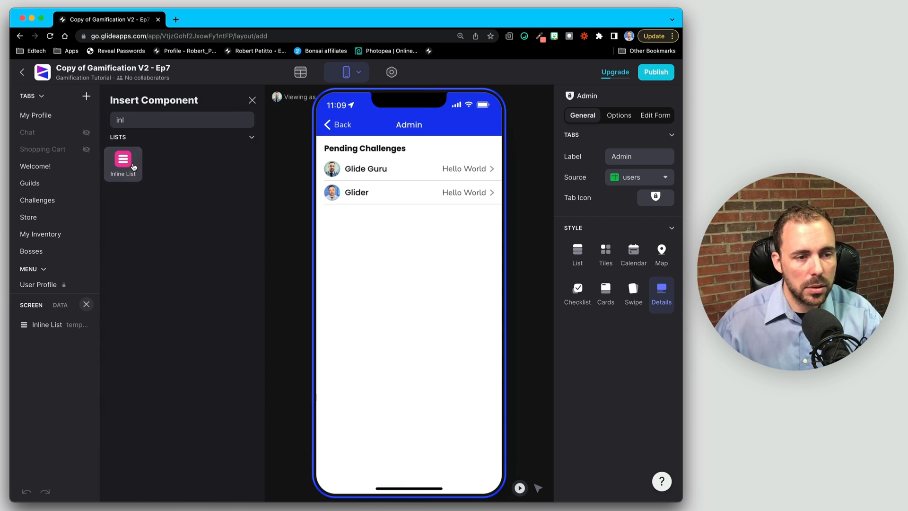
{"action": "left_click", "coordinate": [122, 160]}
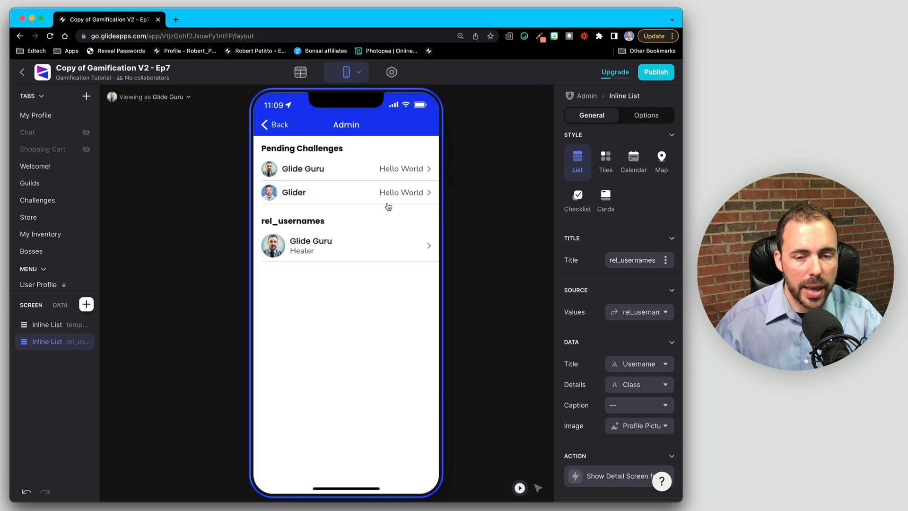
{"action": "left_click", "coordinate": [643, 311]}
{"action": "left_click", "coordinate": [581, 279]}
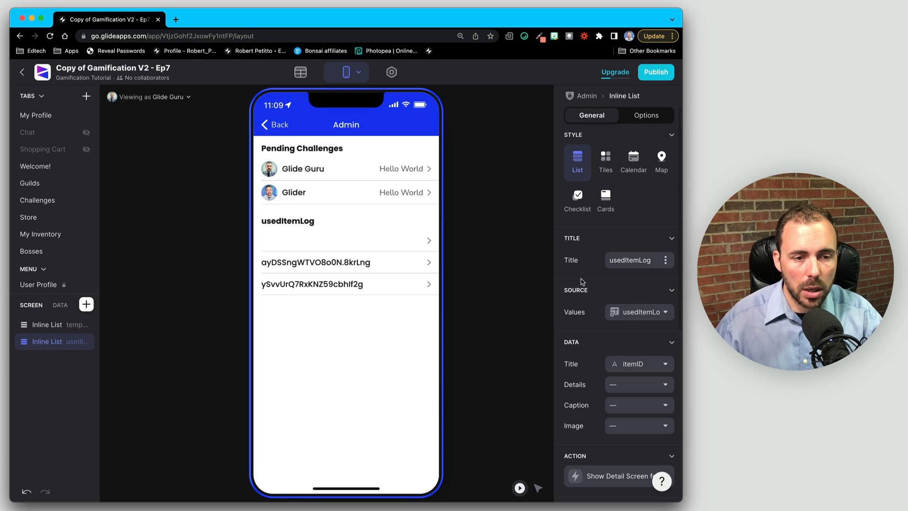
Title the new inline list "Used Item Requests"
{"action": "double_click", "coordinate": [635, 261]}
{"action": "type", "text": "Us"}
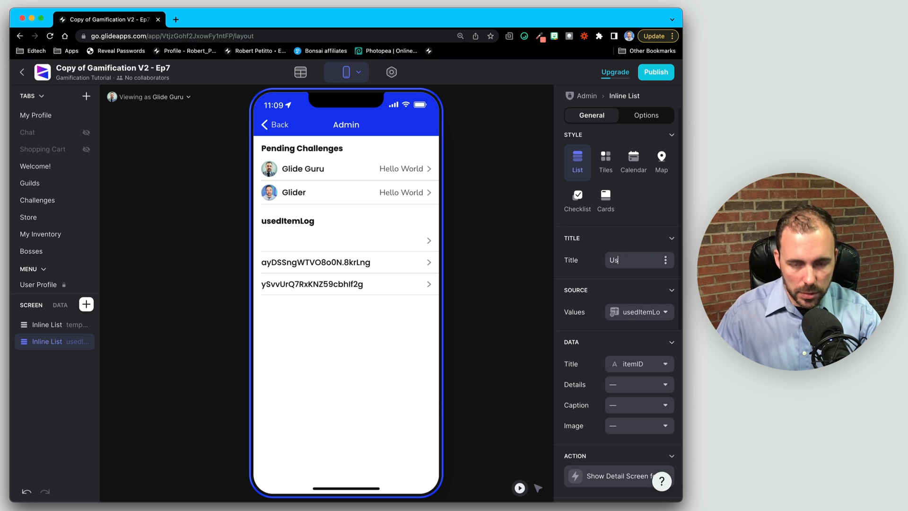
{"action": "type", "text": "edf "}
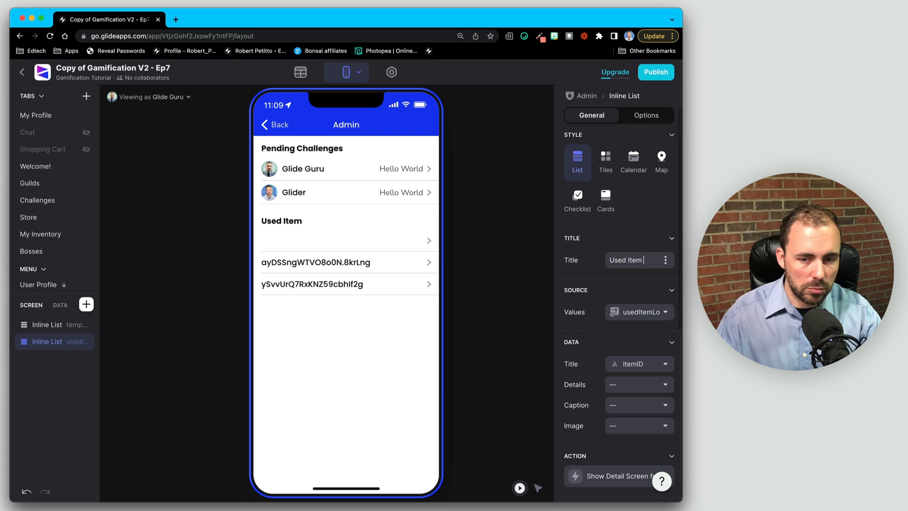
{"action": "type", "text": " Requests"}
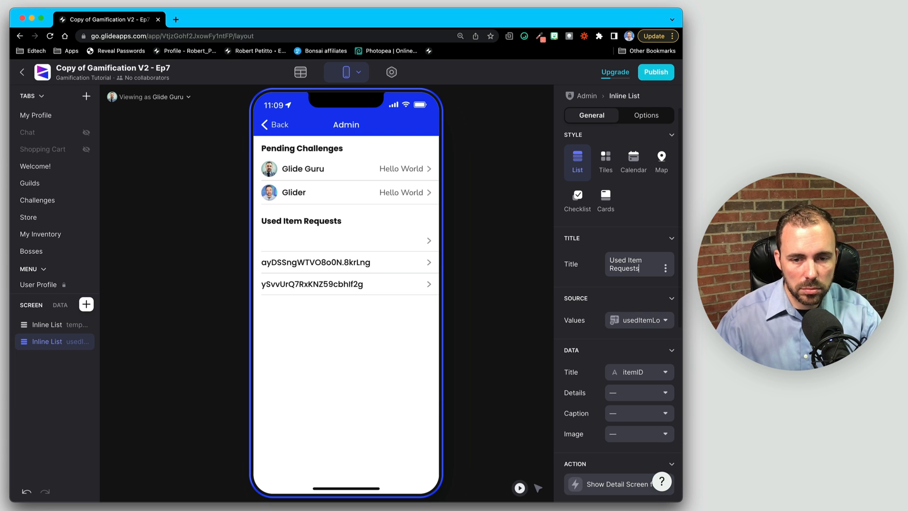
Delete the empty first row from the usedItemLog table and return to the Admin screen layout
{"action": "left_click", "coordinate": [300, 72]}
{"action": "left_click", "coordinate": [46, 334]}
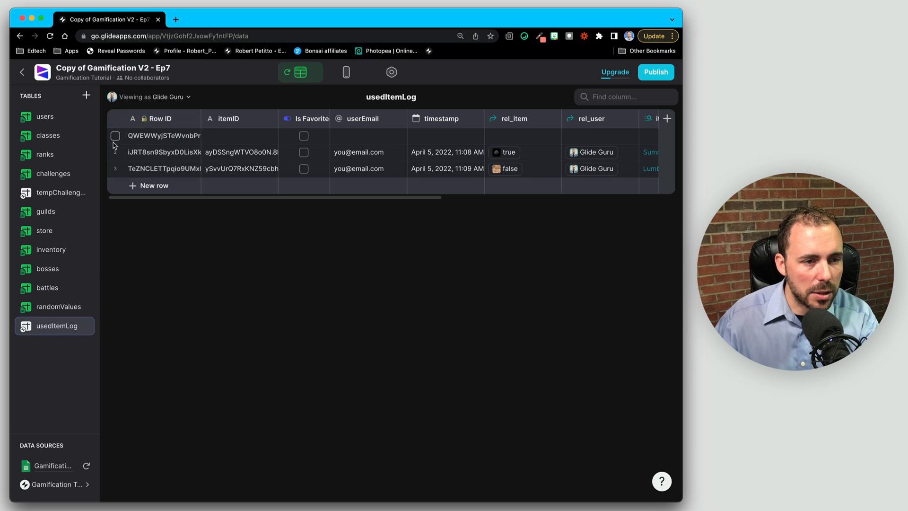
{"action": "left_click", "coordinate": [346, 72]}
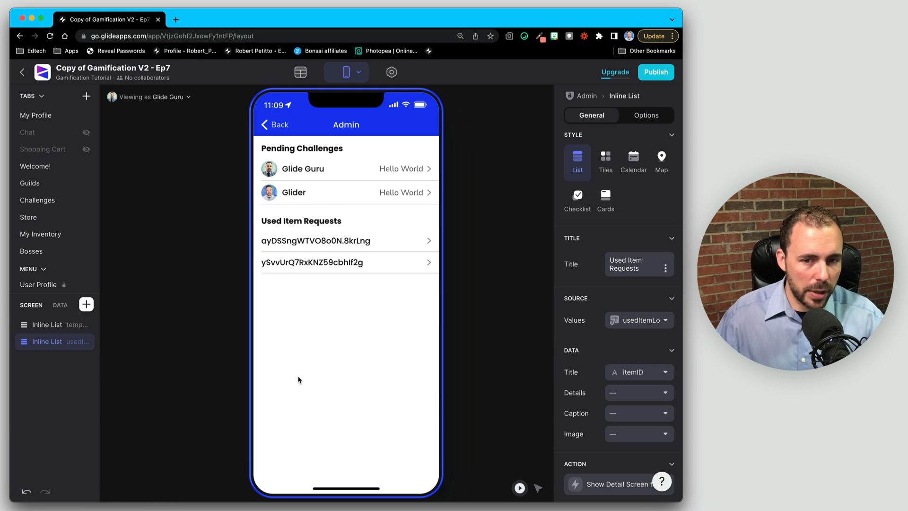
Style the Used Item Requests list as Tiles with two tiles per row and a Square tile shape
{"action": "left_click", "coordinate": [605, 164]}
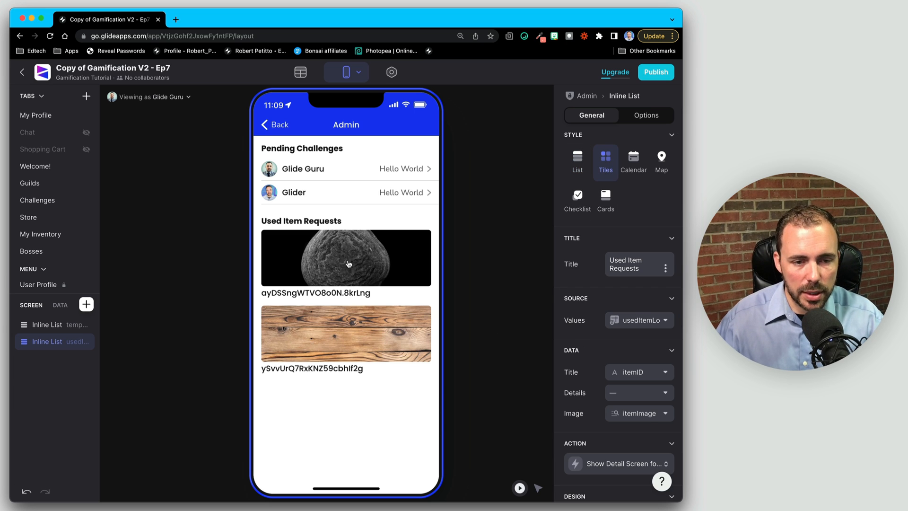
{"action": "scroll", "coordinate": [625, 407], "scroll_direction": "down", "scroll_amount": 3}
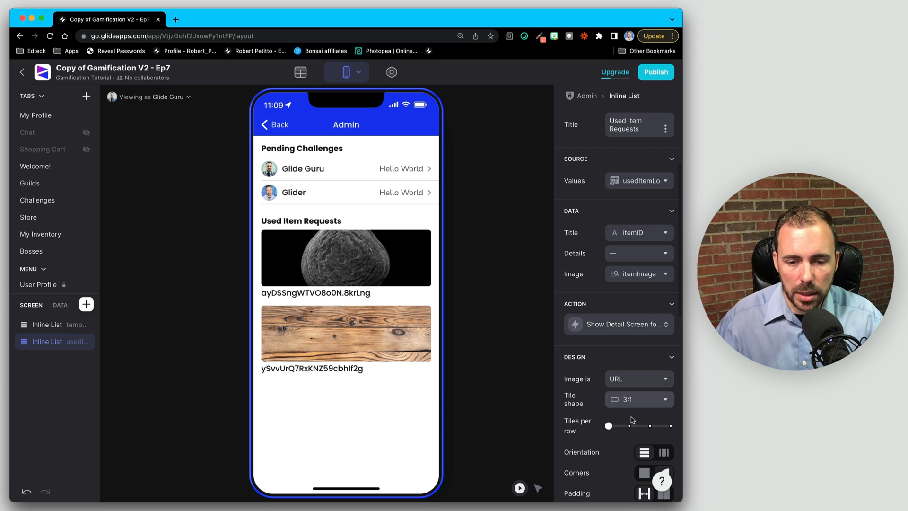
{"action": "left_click", "coordinate": [629, 427]}
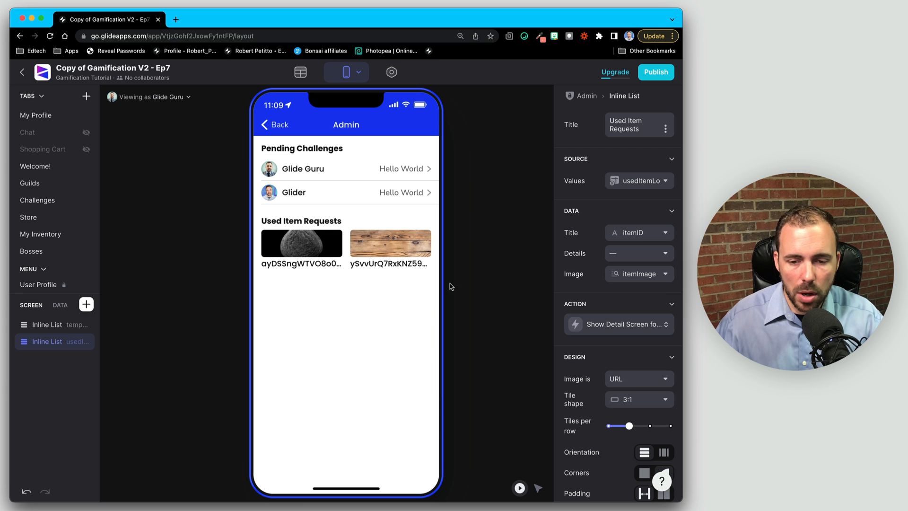
{"action": "left_click", "coordinate": [644, 401]}
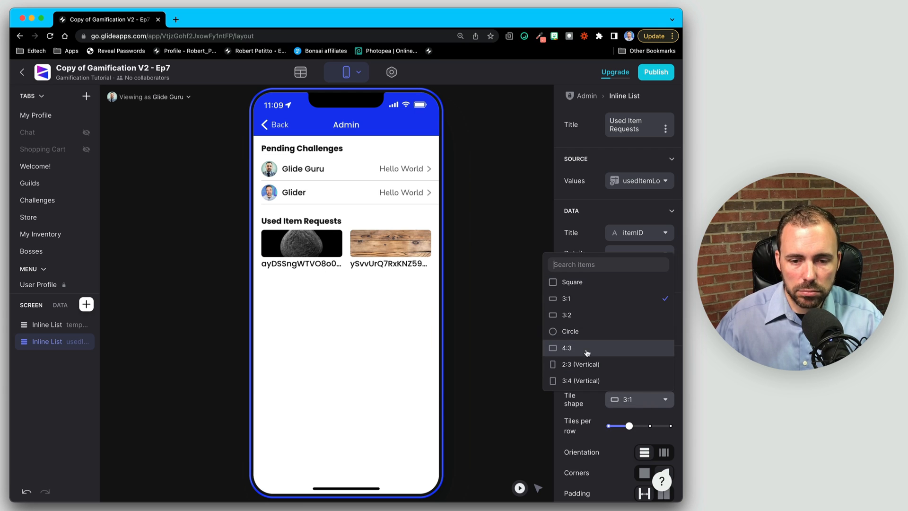
{"action": "left_click", "coordinate": [584, 283]}
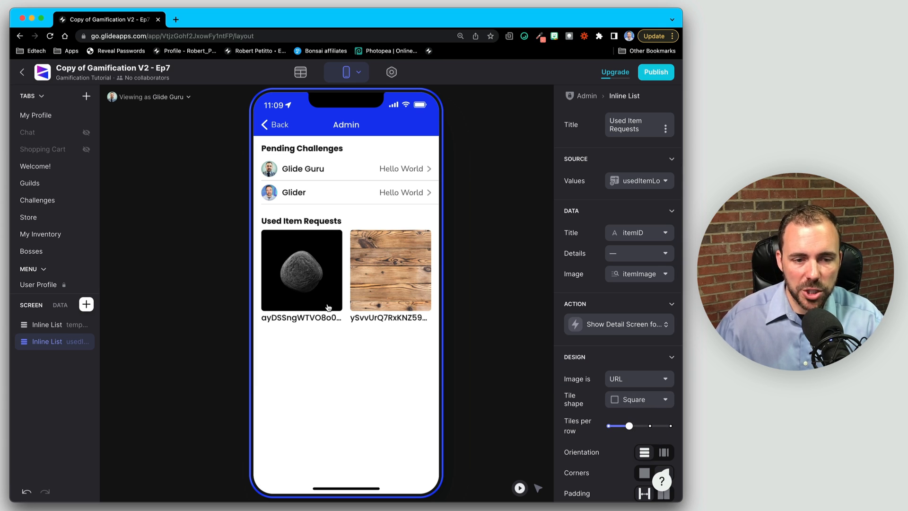
Set the Used Item Requests tiles' title to itemName and their details to timestamp
{"action": "left_click", "coordinate": [632, 235]}
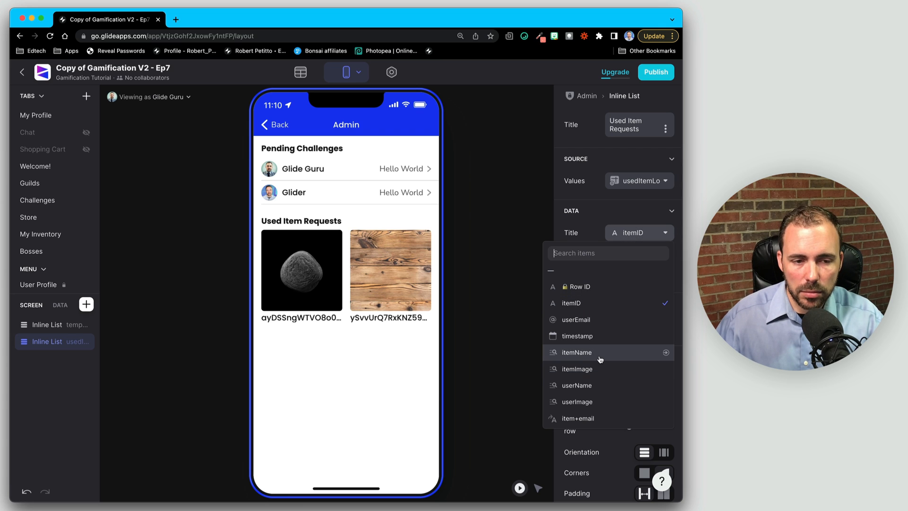
{"action": "left_click", "coordinate": [600, 359]}
{"action": "left_click", "coordinate": [632, 255]}
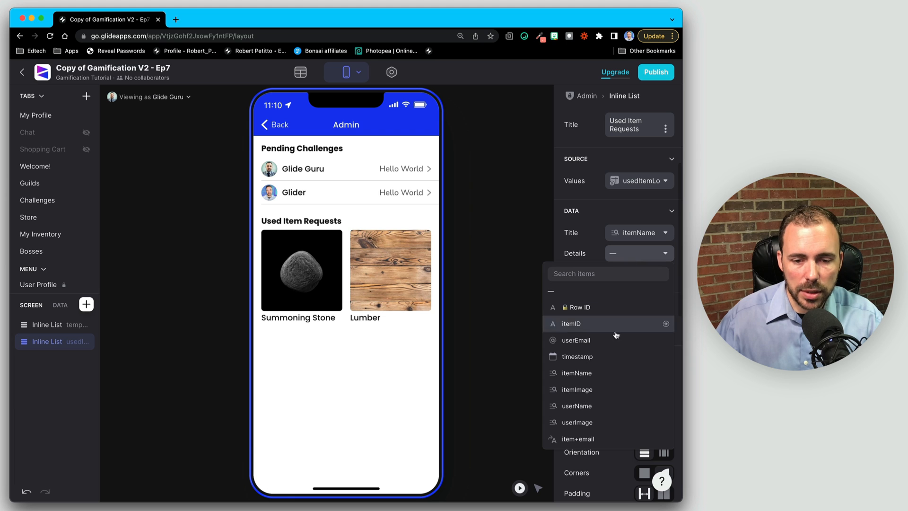
{"action": "left_click", "coordinate": [598, 358]}
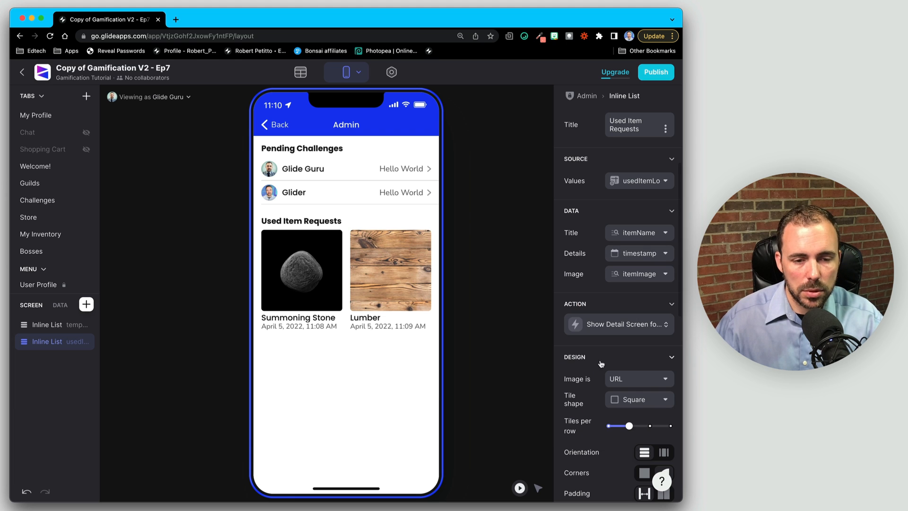
Overlay each Used Item Requests tile with userImage as the avatar and userName as the caption
{"action": "scroll", "coordinate": [610, 367], "scroll_direction": "down", "scroll_amount": 10}
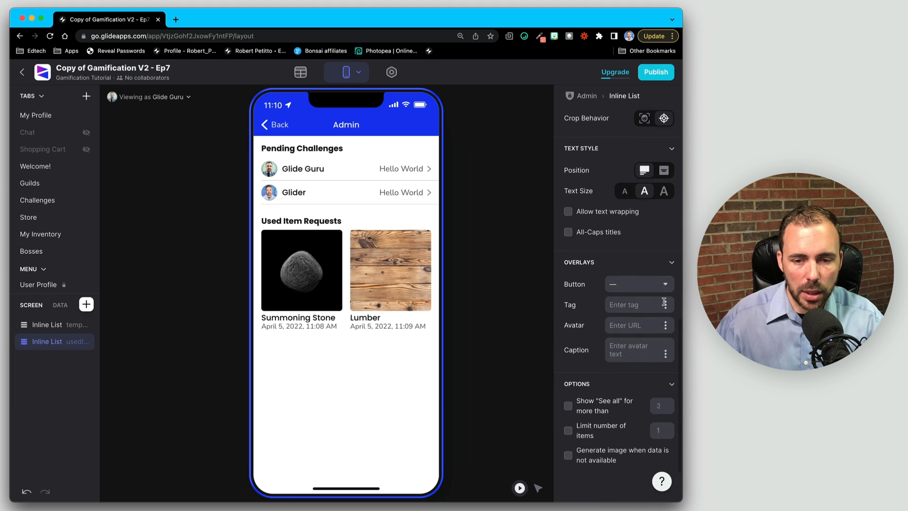
{"action": "left_click", "coordinate": [666, 306]}
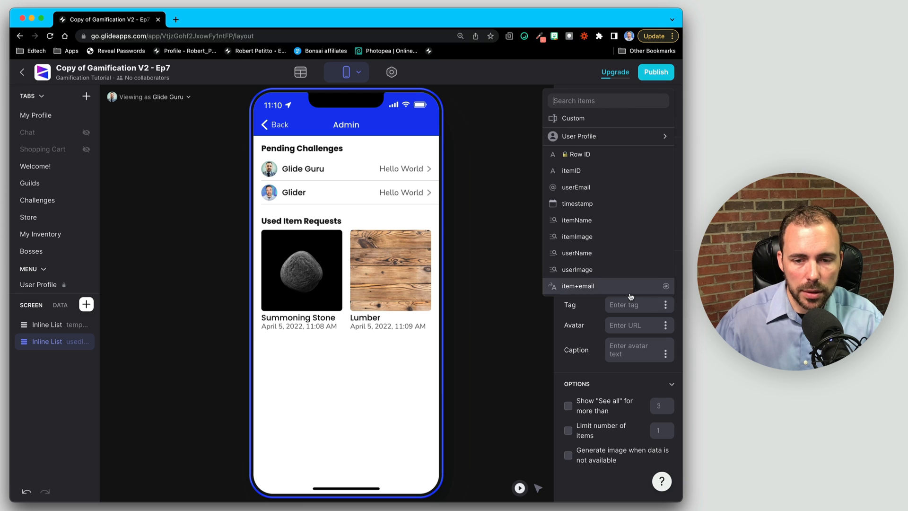
{"action": "left_click", "coordinate": [667, 325]}
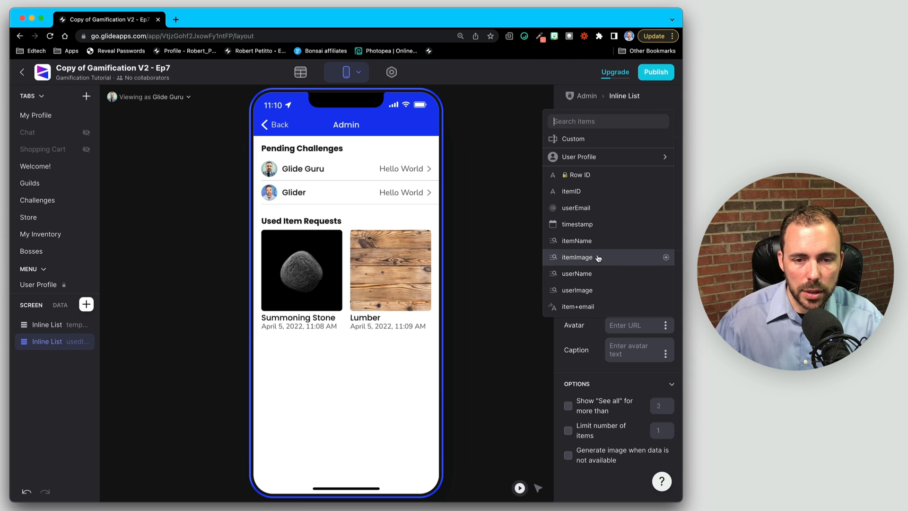
{"action": "left_click", "coordinate": [591, 290]}
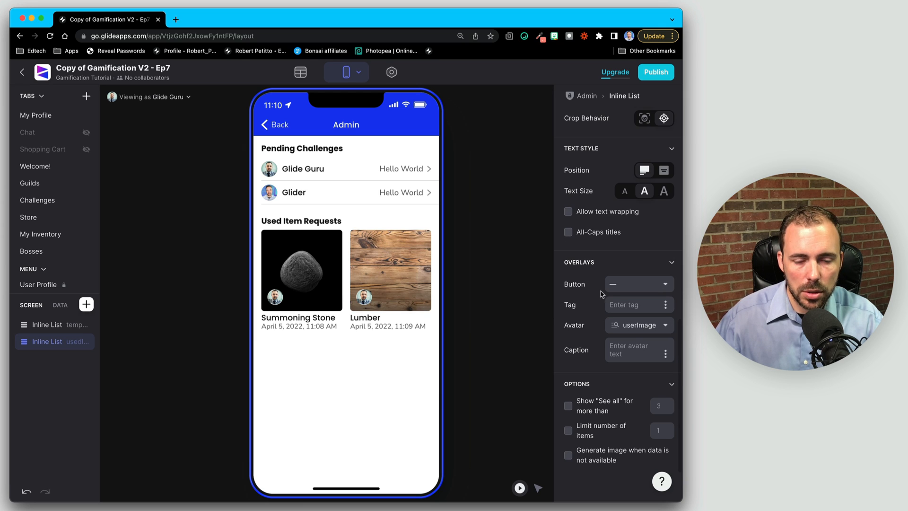
{"action": "left_click", "coordinate": [666, 356]}
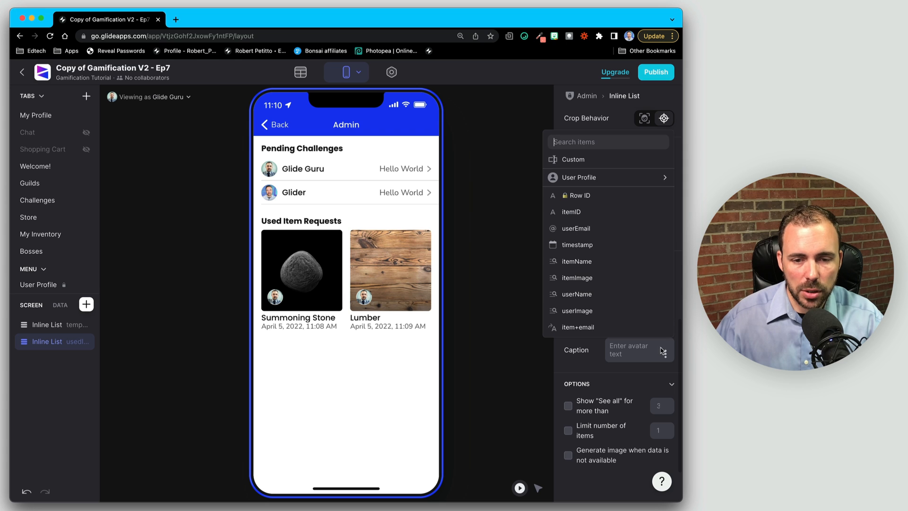
{"action": "left_click", "coordinate": [603, 301]}
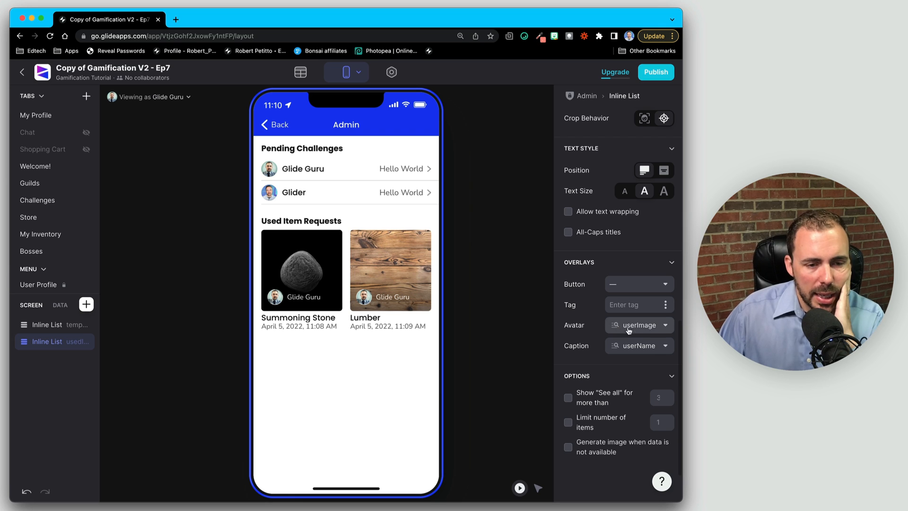
Change the tile text position to Overlay, aligned Top Left, with the smallest text size
{"action": "left_click", "coordinate": [664, 171]}
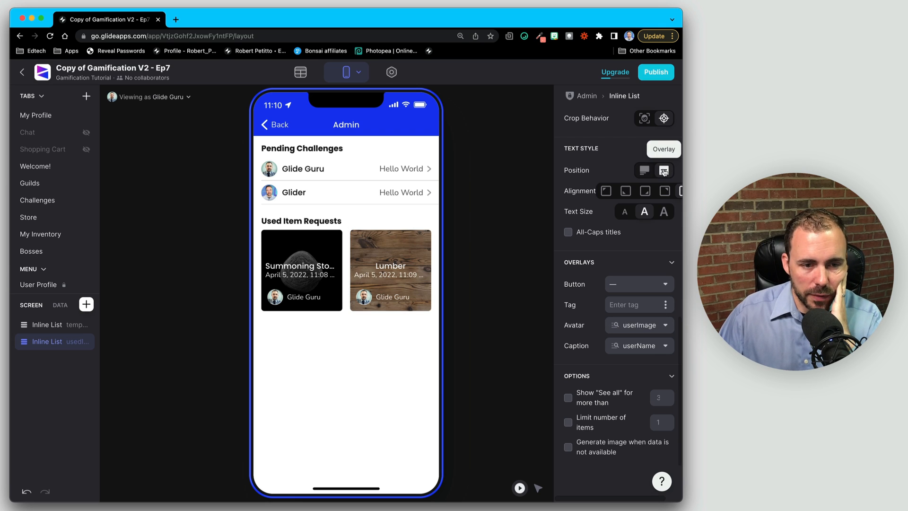
{"action": "left_click", "coordinate": [607, 192]}
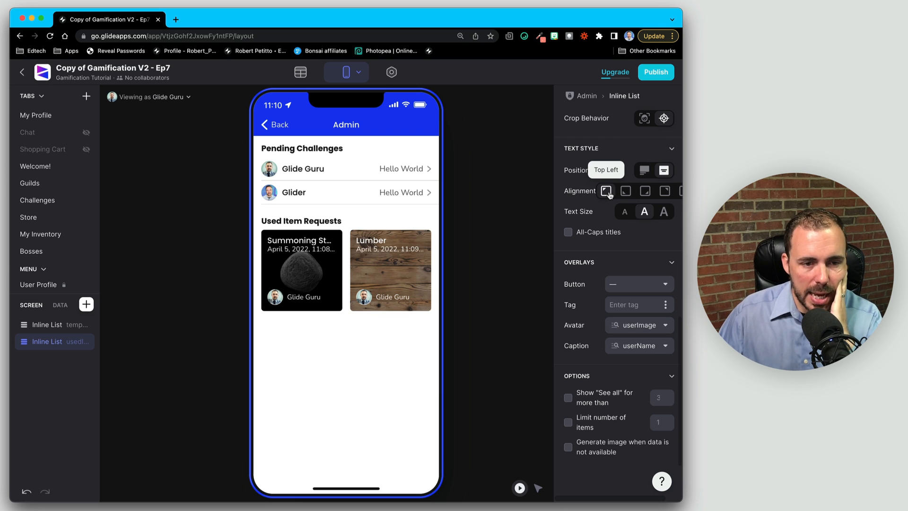
{"action": "left_click", "coordinate": [626, 213]}
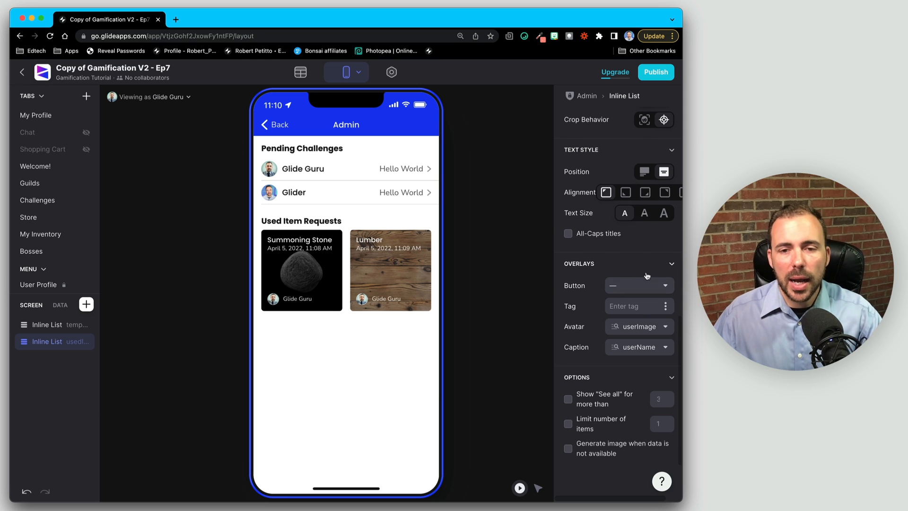
Sort the Used Item Requests list by timestamp in descending order
{"action": "scroll", "coordinate": [641, 251], "scroll_direction": "up", "scroll_amount": 5}
{"action": "left_click", "coordinate": [646, 115]}
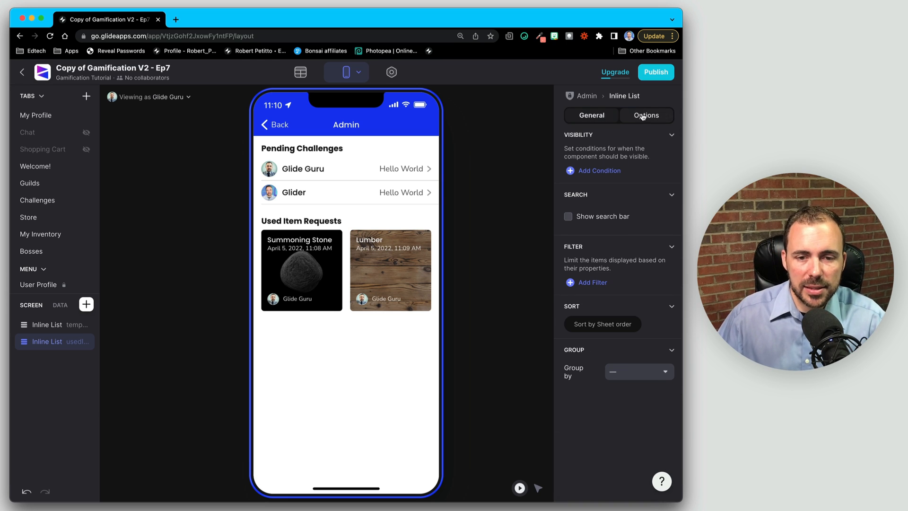
{"action": "left_click", "coordinate": [603, 326]}
{"action": "left_click", "coordinate": [601, 337]}
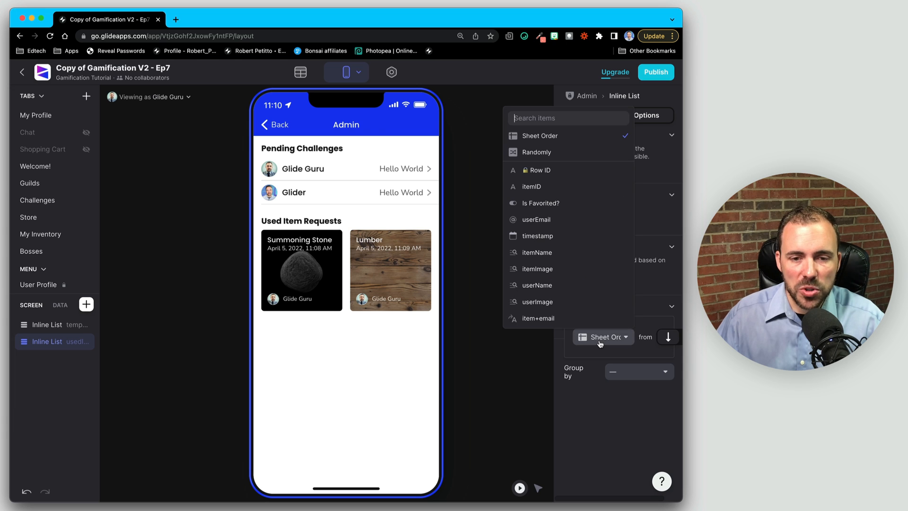
{"action": "left_click", "coordinate": [553, 236]}
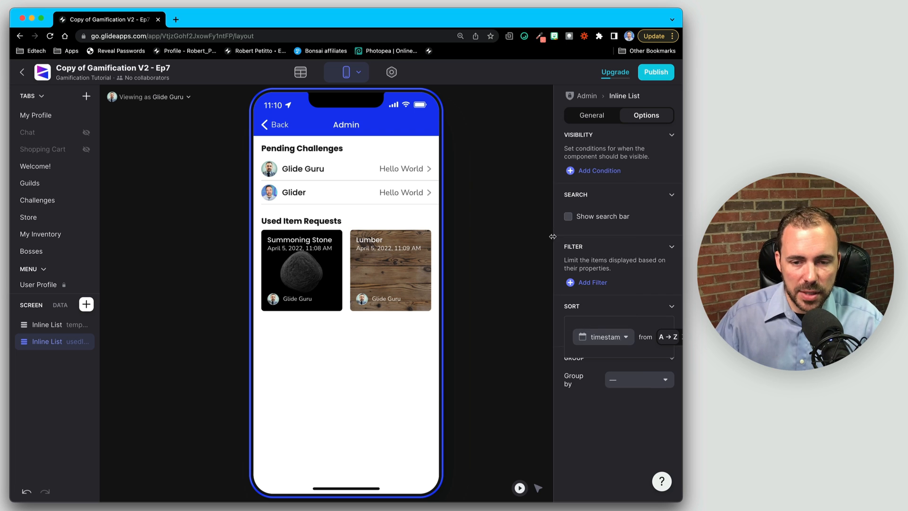
{"action": "left_click", "coordinate": [672, 338]}
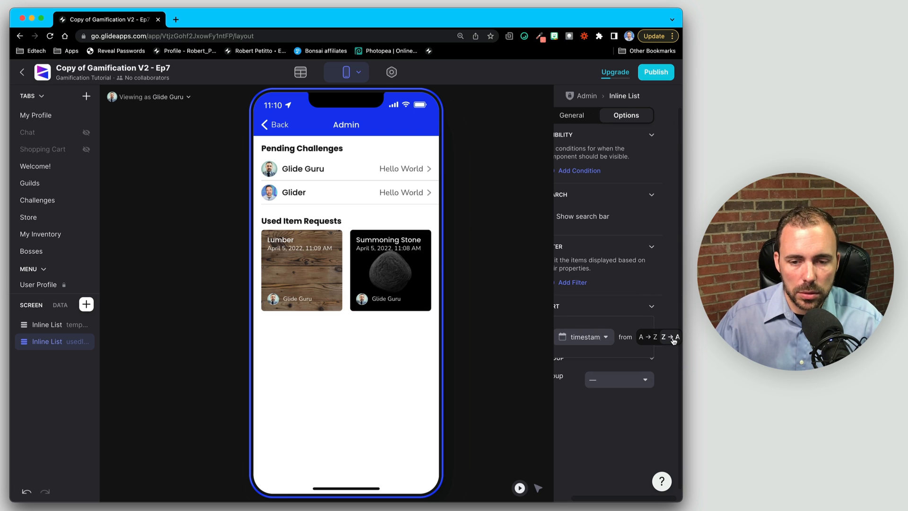
{"action": "left_click", "coordinate": [410, 362]}
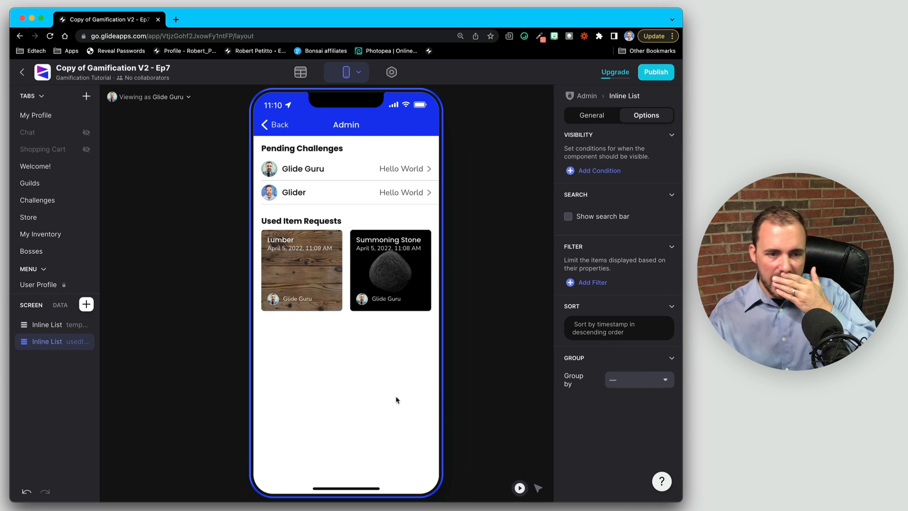
Open the Lumber request's detail screen and set its Title component's title to userName
{"action": "left_click", "coordinate": [314, 275]}
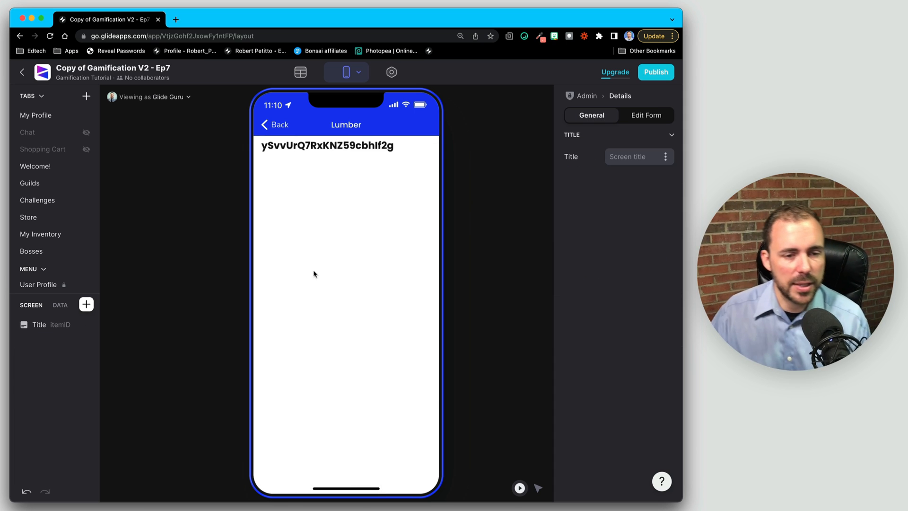
{"action": "left_click", "coordinate": [52, 327]}
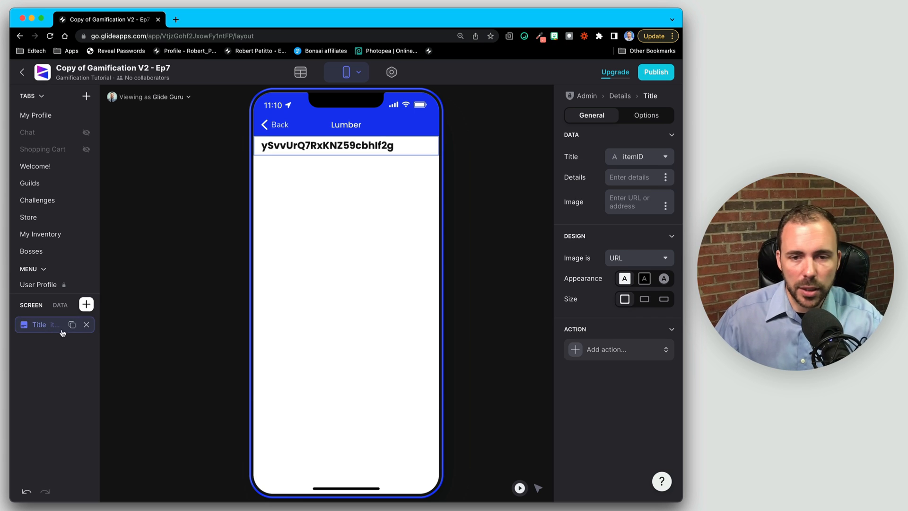
{"action": "left_click", "coordinate": [652, 157]}
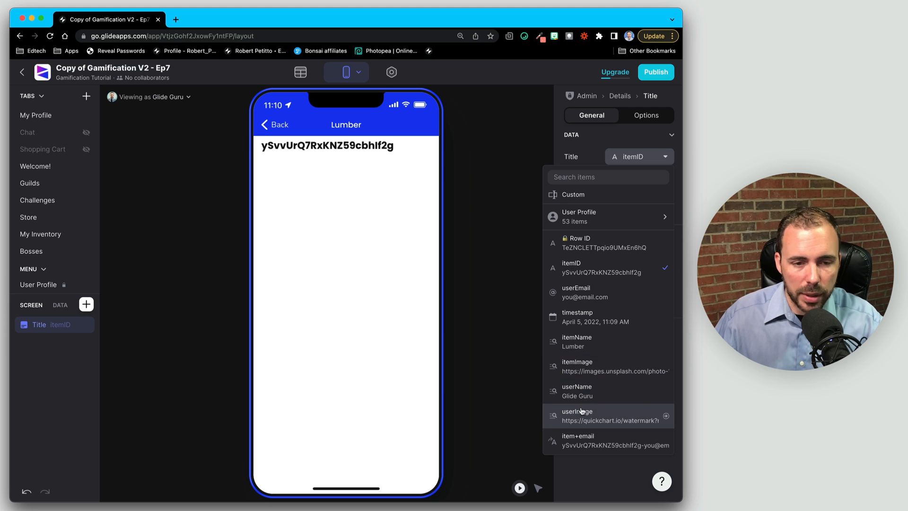
{"action": "left_click", "coordinate": [595, 366]}
{"action": "left_click", "coordinate": [635, 159]}
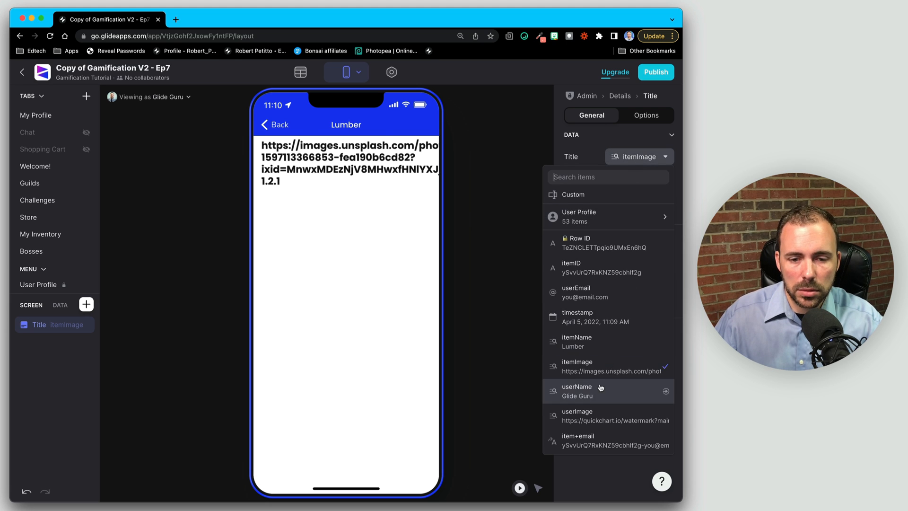
{"action": "left_click", "coordinate": [597, 389]}
Give the Title component timestamp as details, itemImage as image, and the inset appearance with rounded corners
{"action": "left_click", "coordinate": [666, 178]}
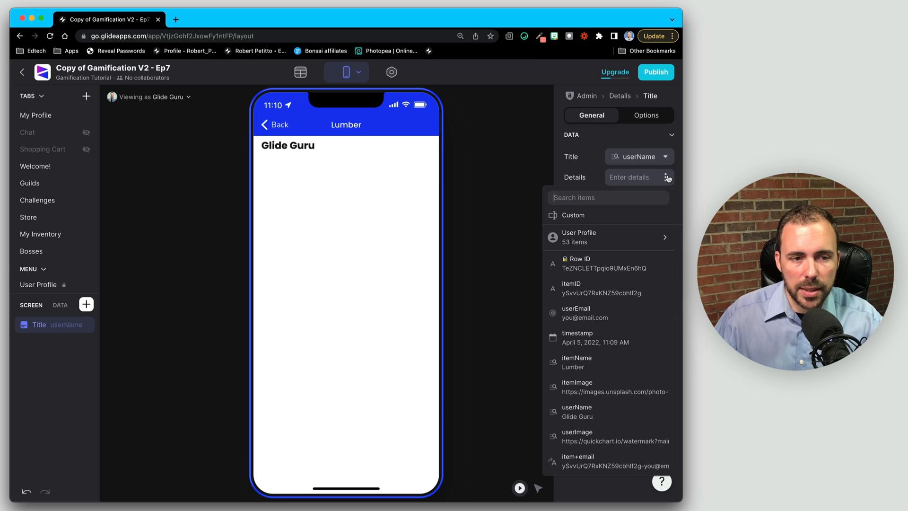
{"action": "left_click", "coordinate": [601, 339]}
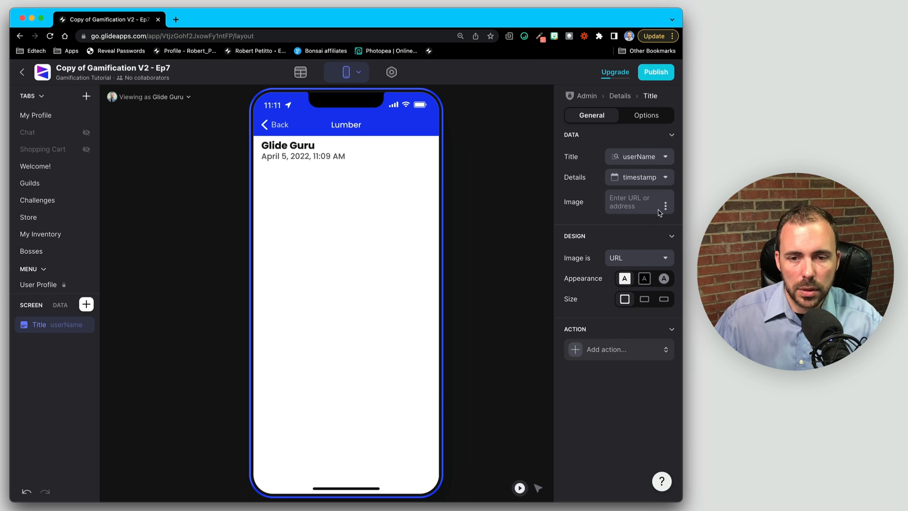
{"action": "left_click", "coordinate": [665, 206]}
{"action": "left_click", "coordinate": [597, 432]}
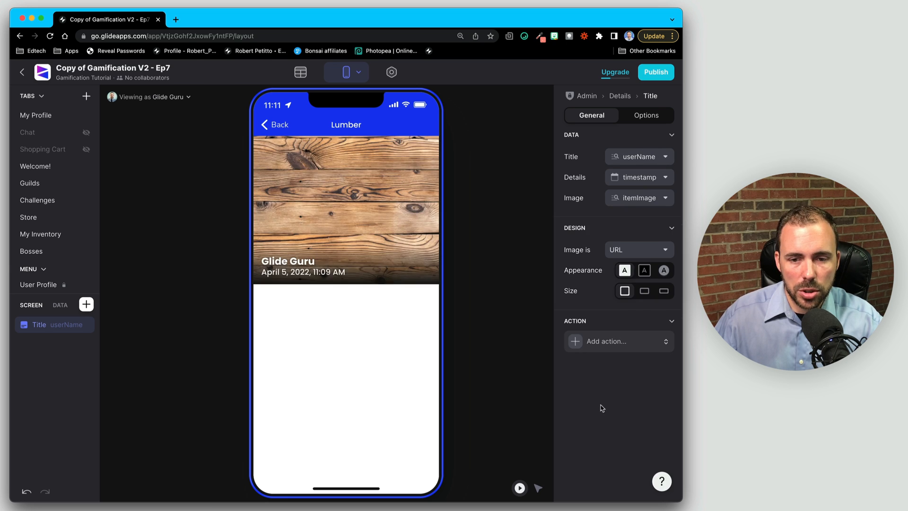
{"action": "left_click", "coordinate": [645, 272]}
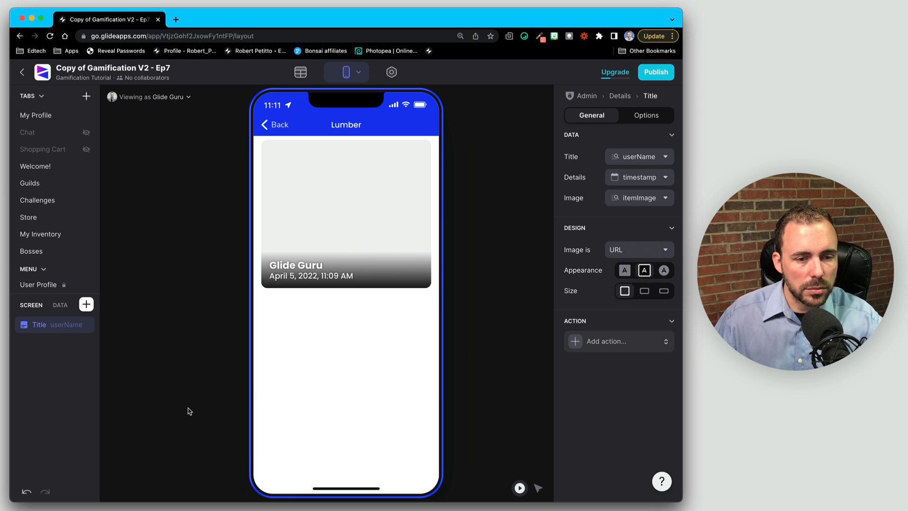
Add a Relation component to the detail screen that uses the rel_user column
{"action": "left_click", "coordinate": [86, 304]}
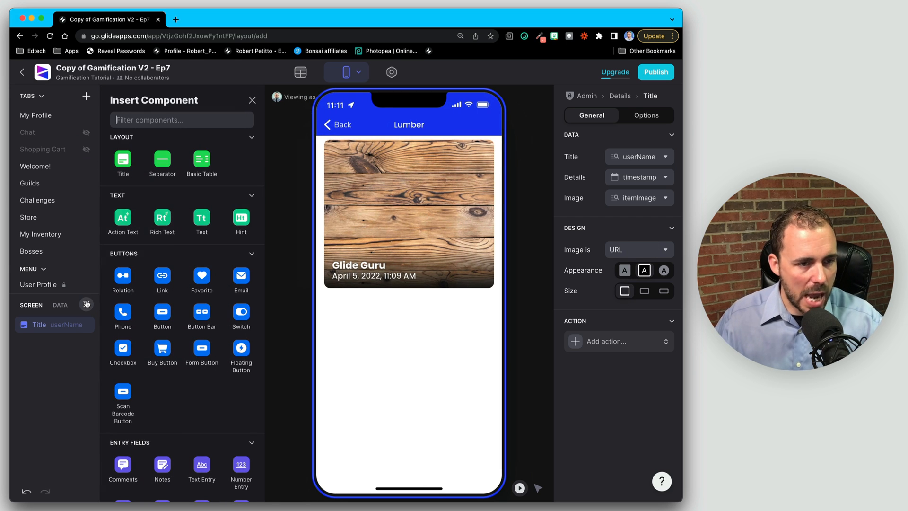
{"action": "type", "text": "relat"}
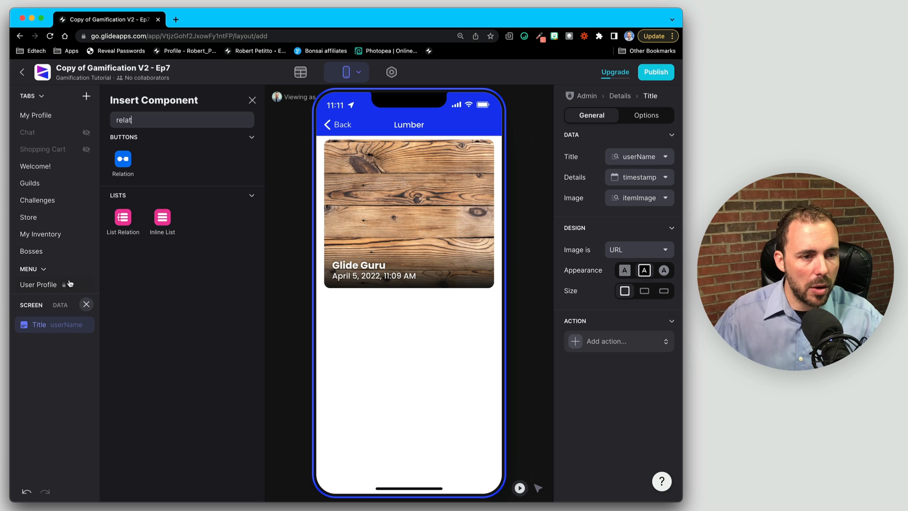
{"action": "left_click", "coordinate": [123, 160]}
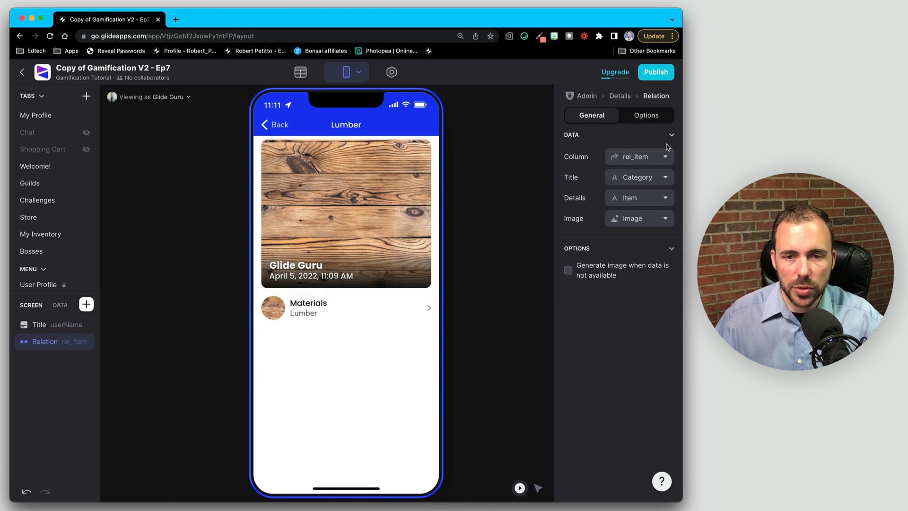
{"action": "left_click", "coordinate": [641, 156]}
{"action": "left_click", "coordinate": [601, 211]}
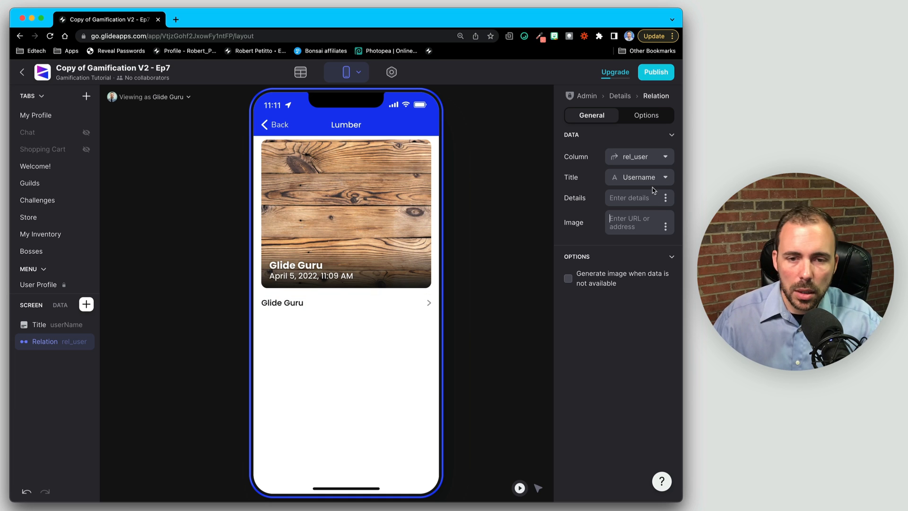
Set the Relation component's image to rankAvatarDisplay, leave its details empty, and select the Title component above it
{"action": "left_click", "coordinate": [665, 201]}
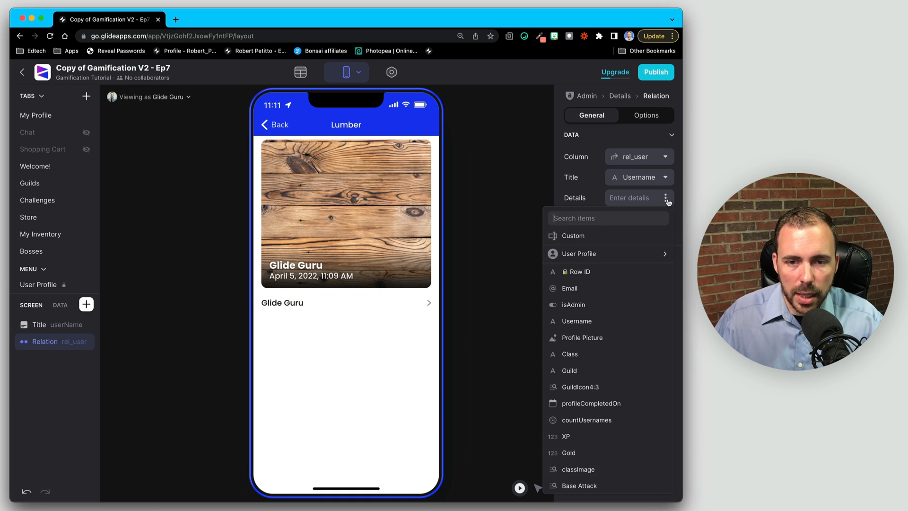
{"action": "left_click", "coordinate": [663, 193]}
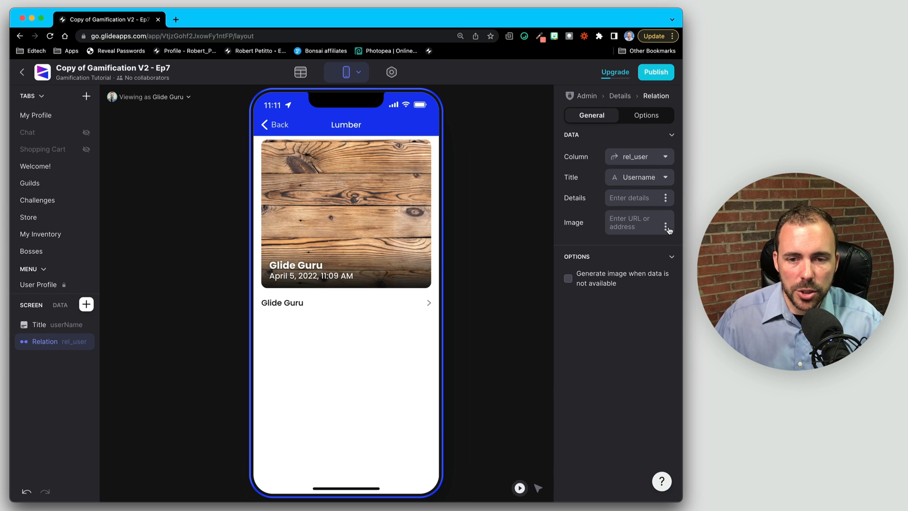
{"action": "left_click", "coordinate": [666, 227]}
{"action": "scroll", "coordinate": [623, 365], "scroll_direction": "down", "scroll_amount": 10}
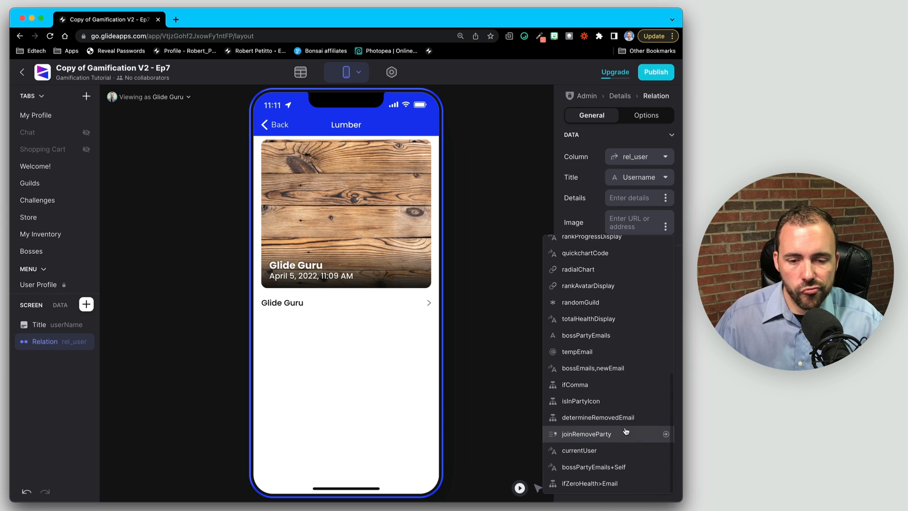
{"action": "scroll", "coordinate": [591, 324], "scroll_direction": "up", "scroll_amount": 2}
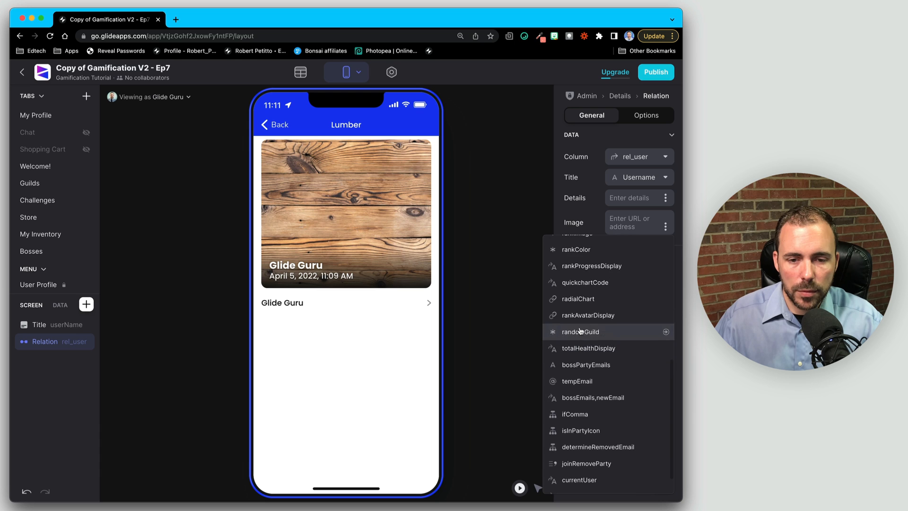
{"action": "left_click", "coordinate": [589, 315]}
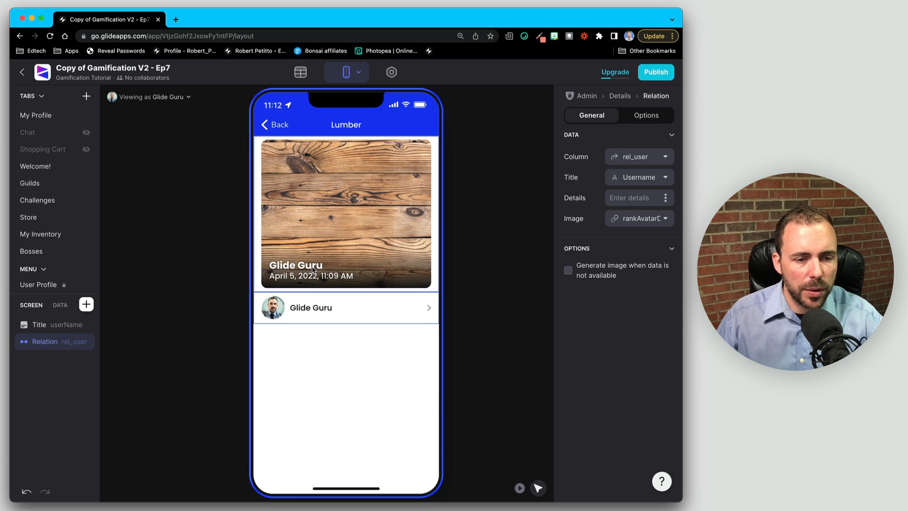
{"action": "left_click", "coordinate": [356, 250]}
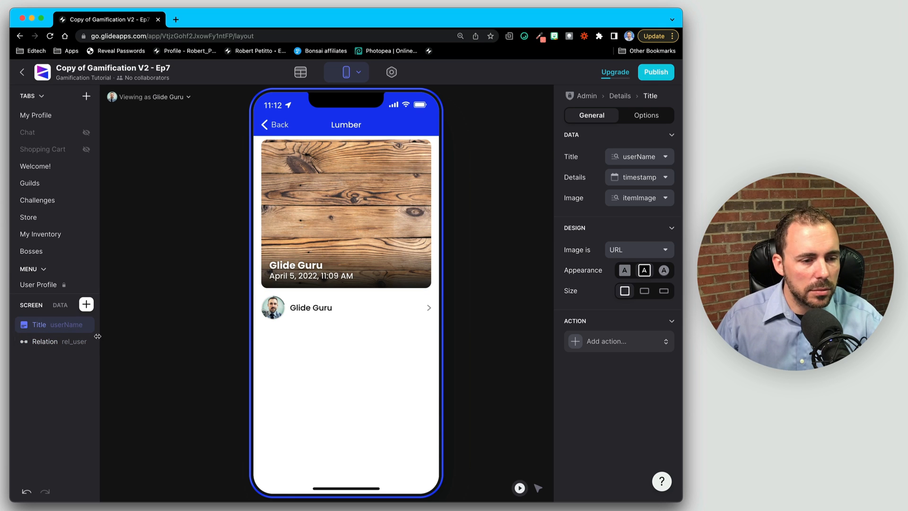
Set the Title component's title to itemName and add a Button component titled Approved to the detail screen
{"action": "left_click", "coordinate": [641, 163]}
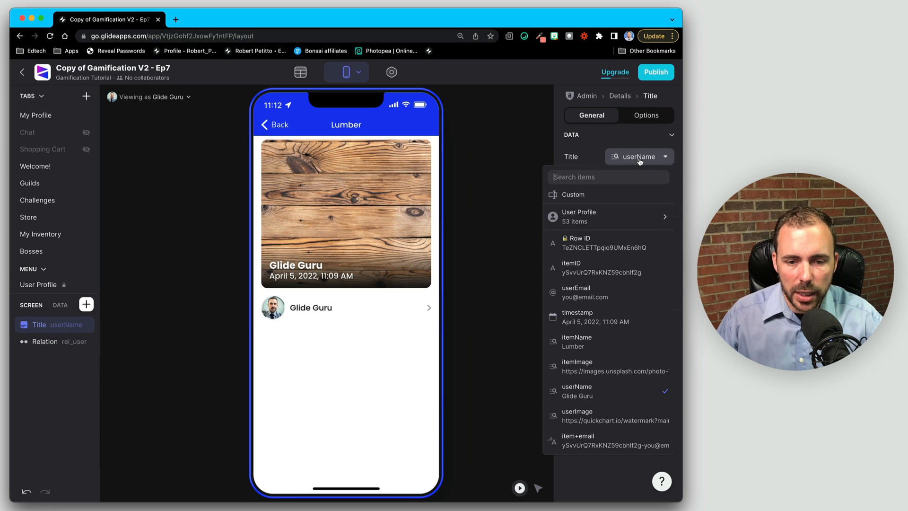
{"action": "left_click", "coordinate": [627, 344]}
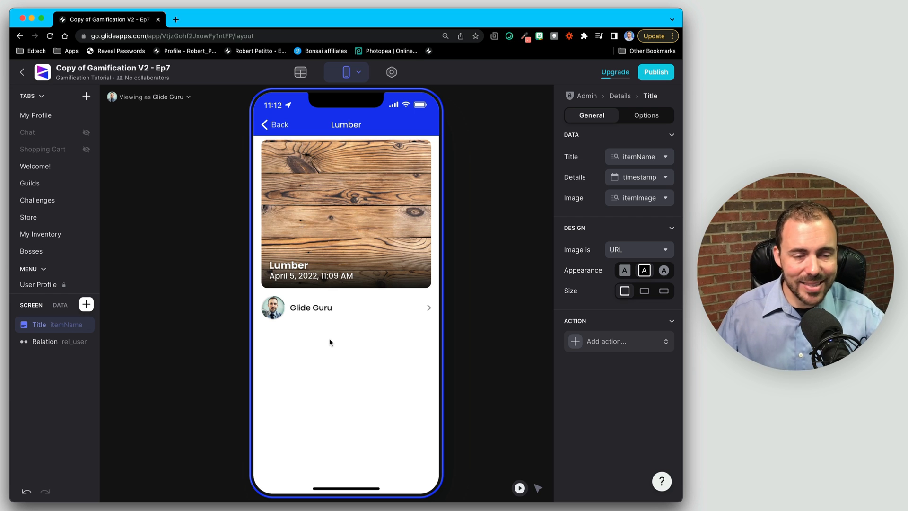
{"action": "left_click", "coordinate": [86, 304]}
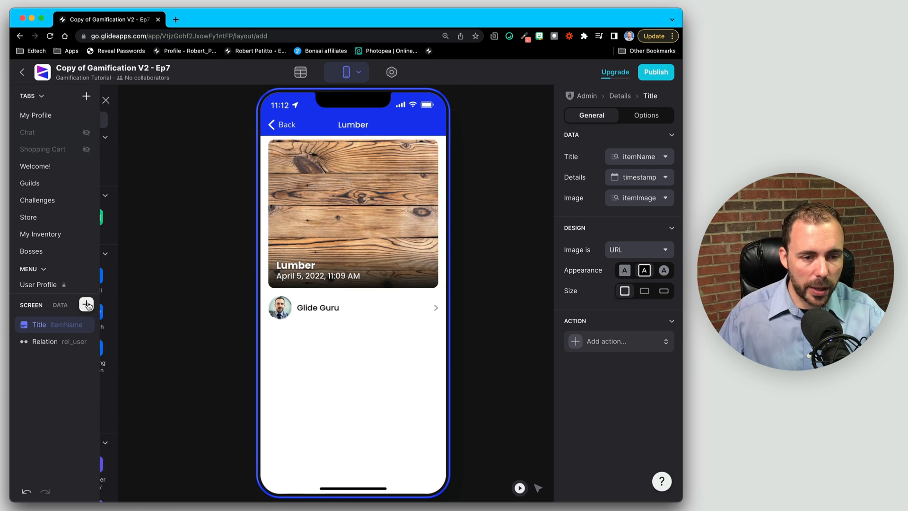
{"action": "left_click", "coordinate": [162, 313]}
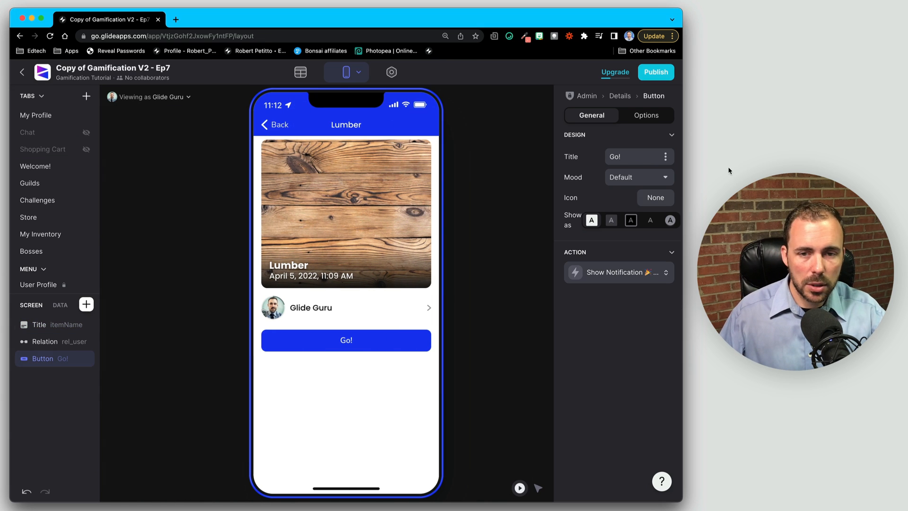
{"action": "triple_click", "coordinate": [633, 158]}
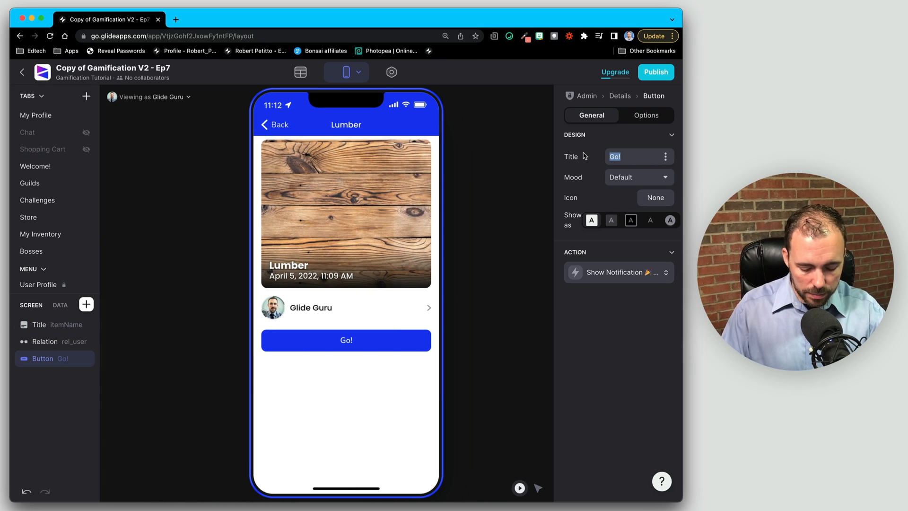
{"action": "type", "text": "Approved"}
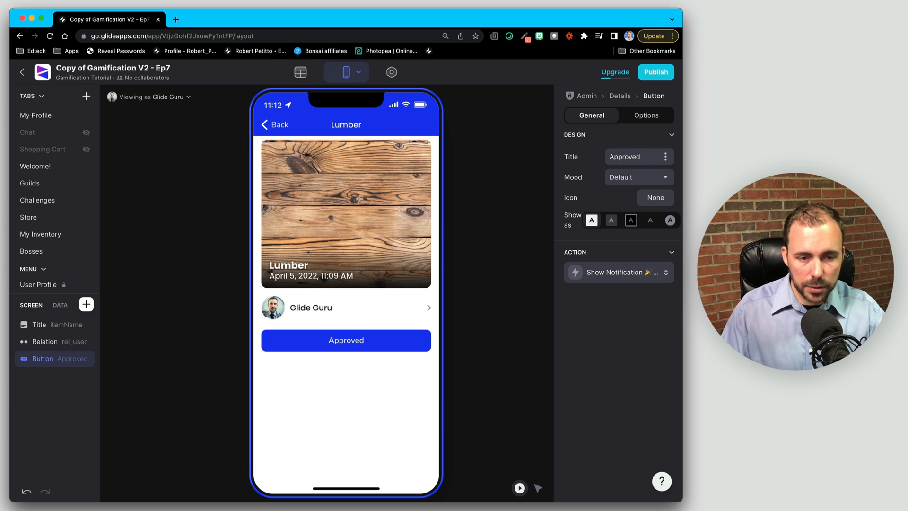
Create a new custom action for the Approved button and make its first step Show Notification
{"action": "left_click", "coordinate": [599, 280]}
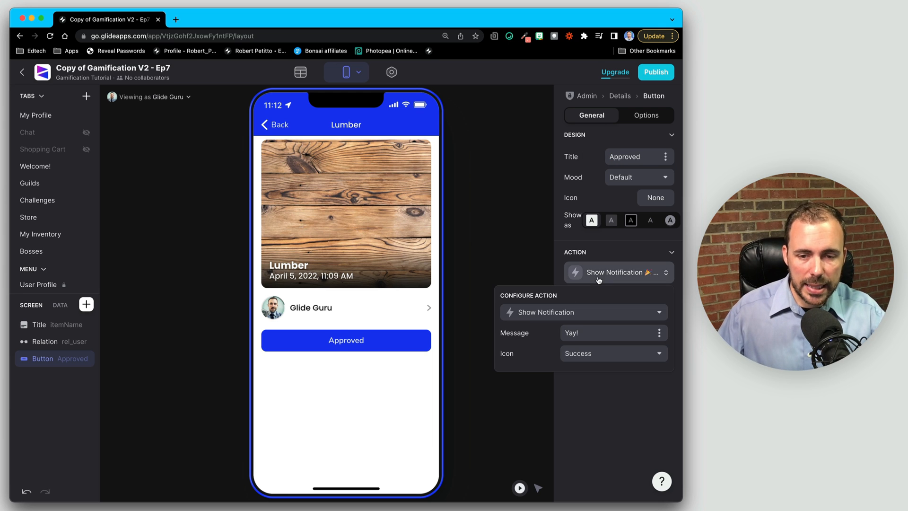
{"action": "left_click", "coordinate": [575, 314]}
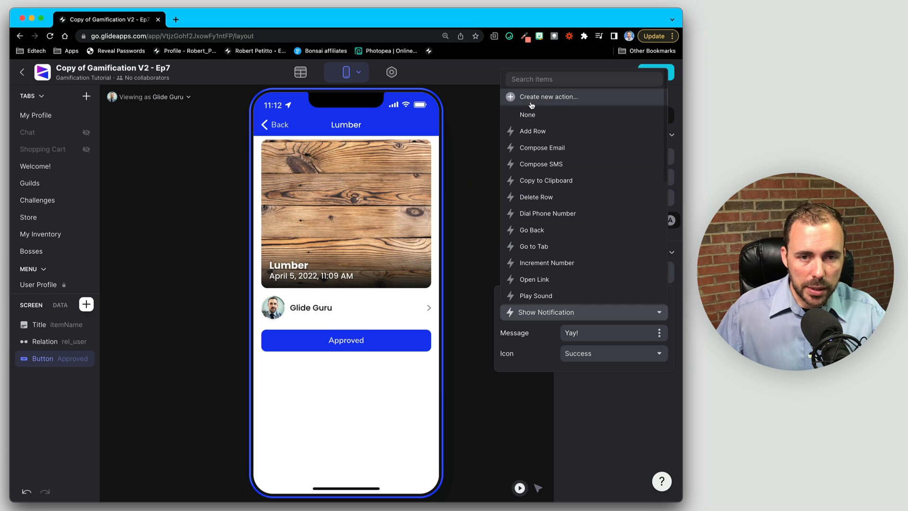
{"action": "left_click", "coordinate": [558, 100]}
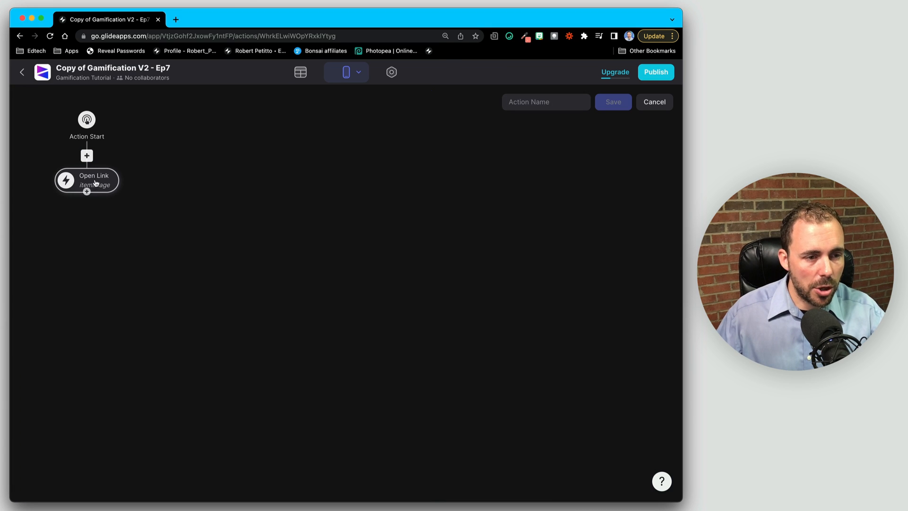
{"action": "left_click", "coordinate": [91, 185]}
{"action": "left_click", "coordinate": [124, 244]}
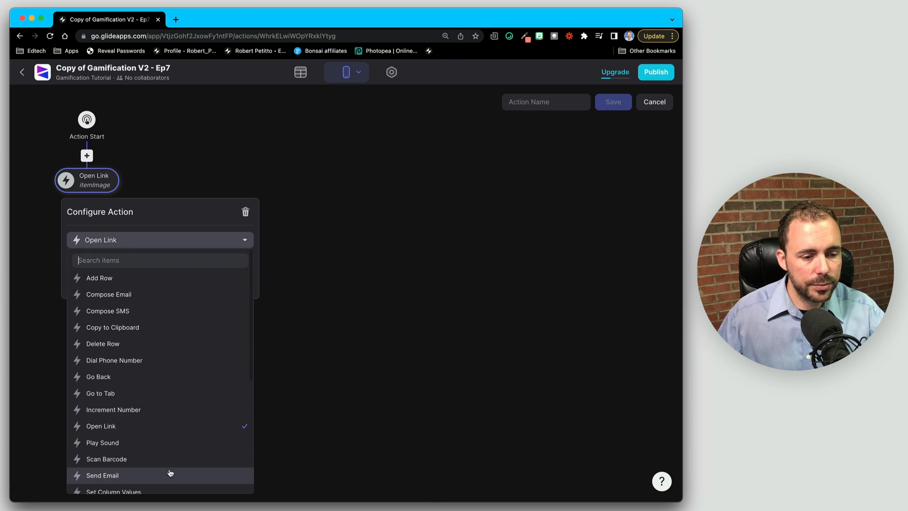
{"action": "scroll", "coordinate": [171, 471], "scroll_direction": "down", "scroll_amount": 3}
{"action": "scroll", "coordinate": [172, 468], "scroll_direction": "down", "scroll_amount": 2}
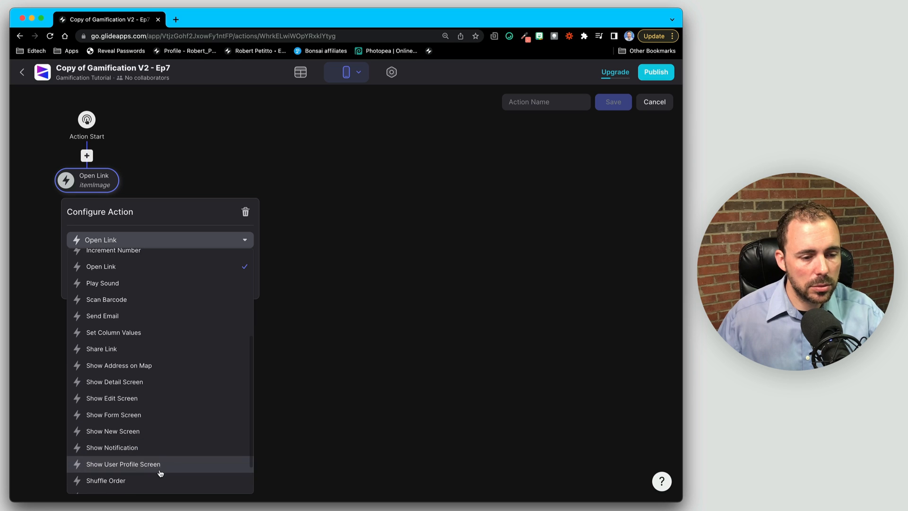
{"action": "left_click", "coordinate": [148, 455]}
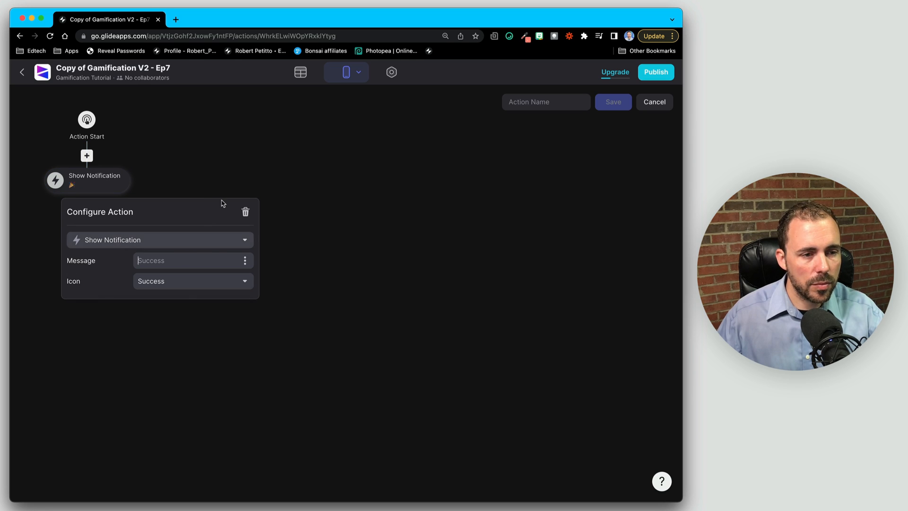
Set the notification message to "Approved!"
{"action": "type", "text": "Approvred!"}
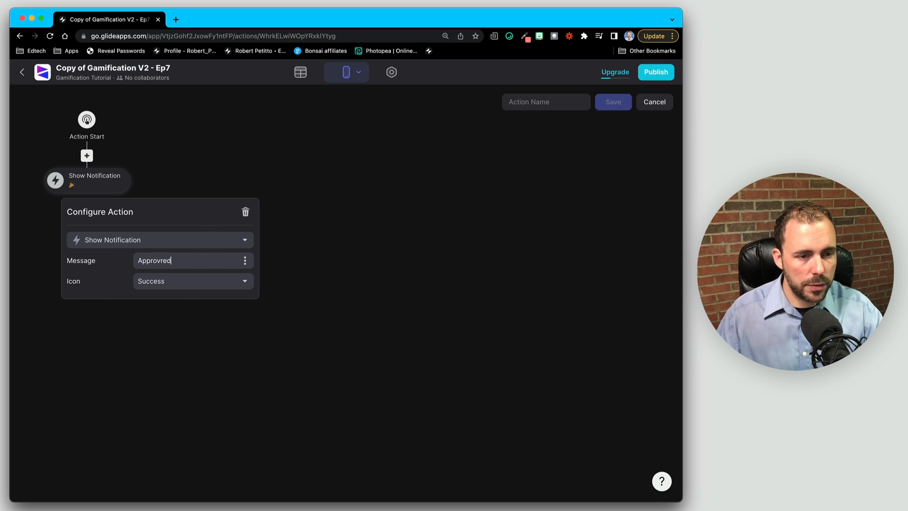
{"action": "key", "text": "BackSpace"}
{"action": "key", "text": "BackSpace"}
{"action": "key", "text": "BackSpace"}
{"action": "key", "text": "BackSpace"}
{"action": "type", "text": "ed!"}
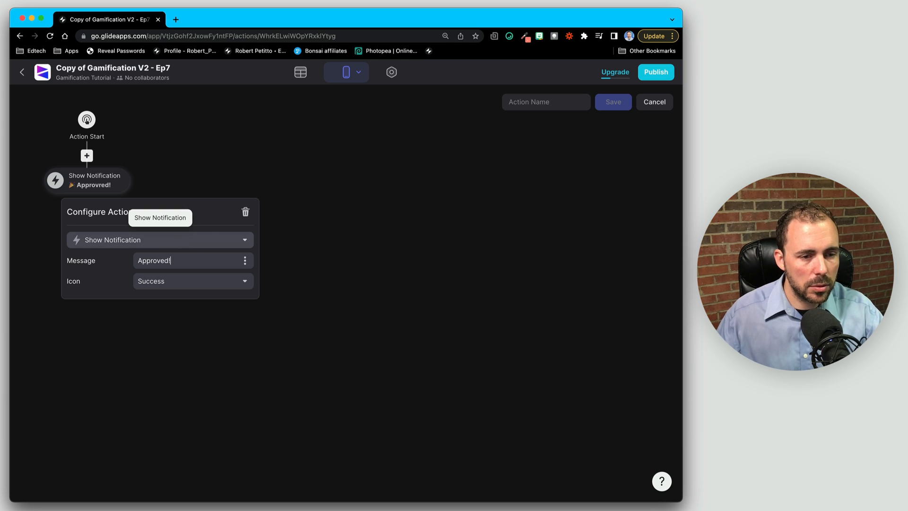
{"action": "left_click", "coordinate": [185, 194]}
Add a Play Sound step and a Delete Row step for this row after the notification
{"action": "left_click", "coordinate": [87, 187]}
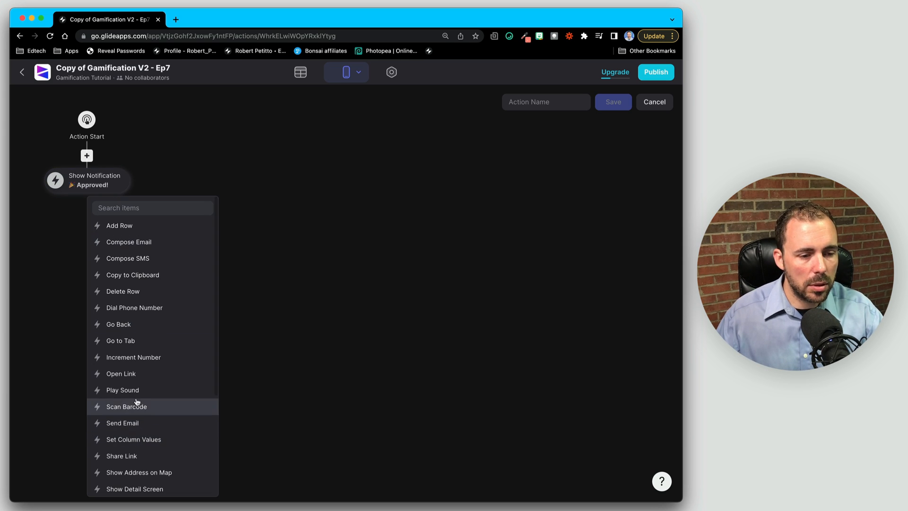
{"action": "left_click", "coordinate": [123, 389]}
{"action": "left_click", "coordinate": [88, 222]}
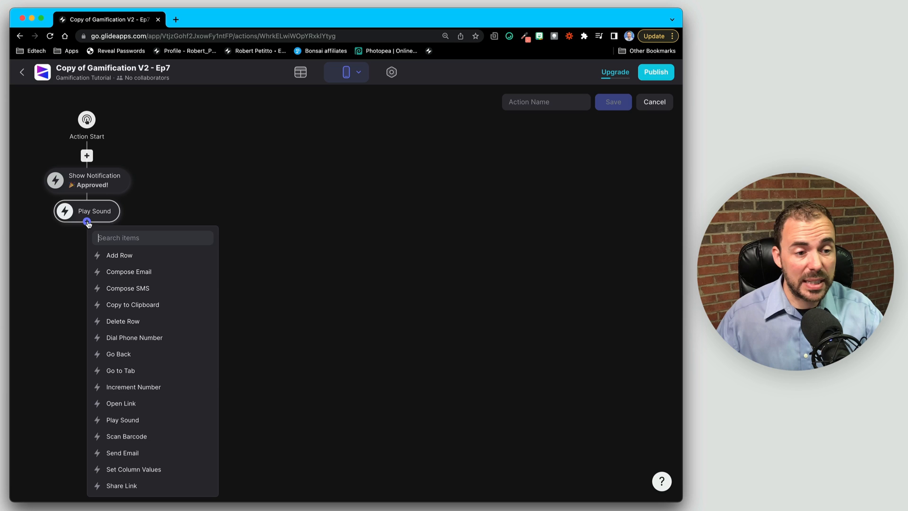
{"action": "left_click", "coordinate": [122, 321]}
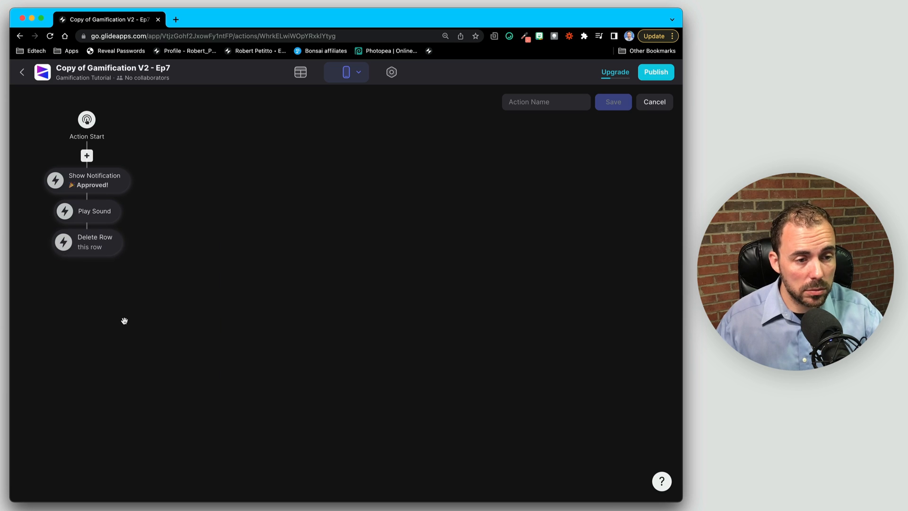
Name the custom action approve=deletelogitem and save it
{"action": "left_click", "coordinate": [543, 103]}
{"action": "type", "text": "approve="}
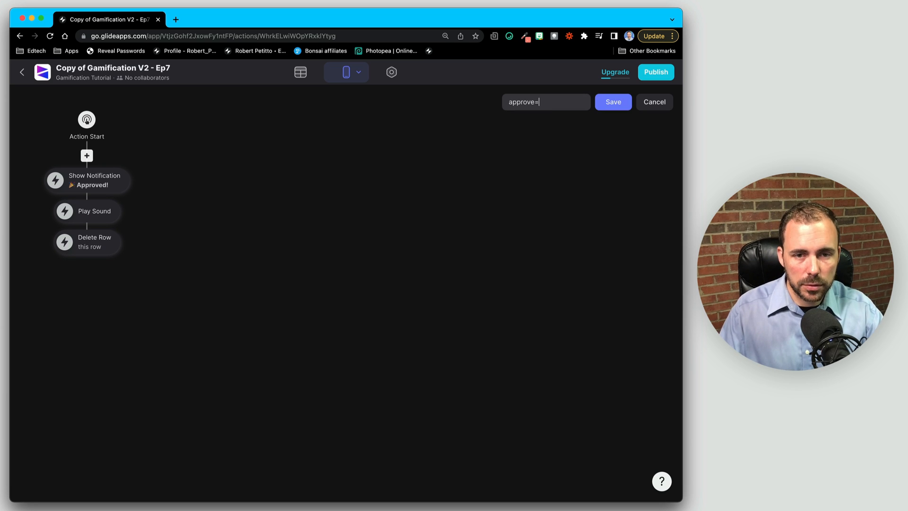
{"action": "type", "text": "de"}
{"action": "key", "text": "BackSpace"}
{"action": "type", "text": "delet"}
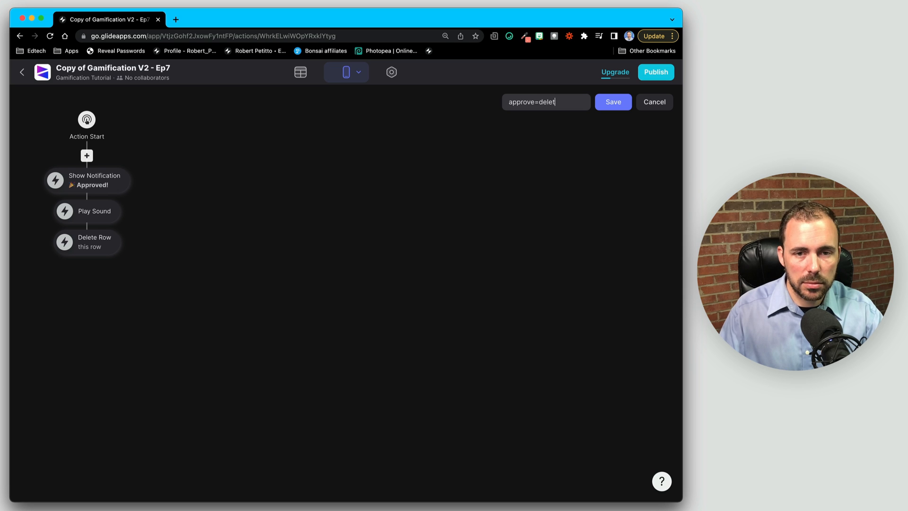
{"action": "type", "text": "elogitem"}
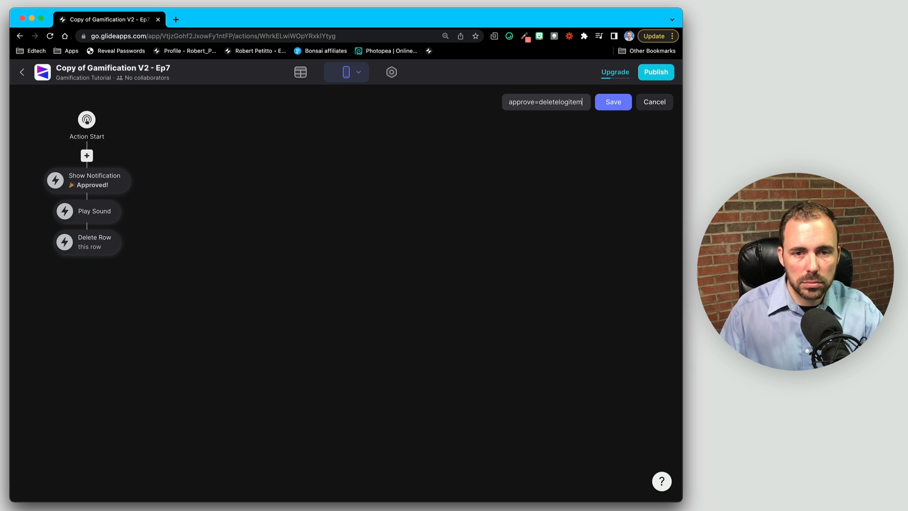
{"action": "left_click", "coordinate": [613, 102]}
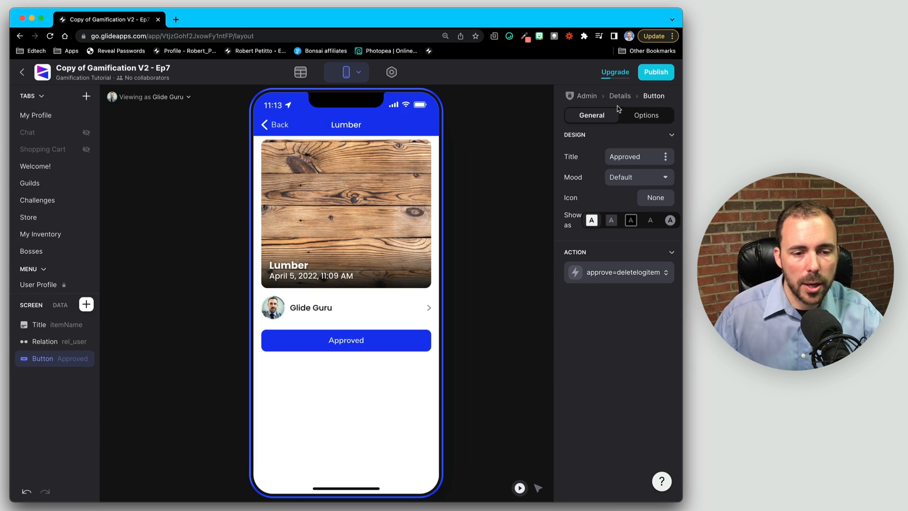
Test the Approved button on the Lumber request and on the Summoning Stone request
{"action": "left_click", "coordinate": [343, 345]}
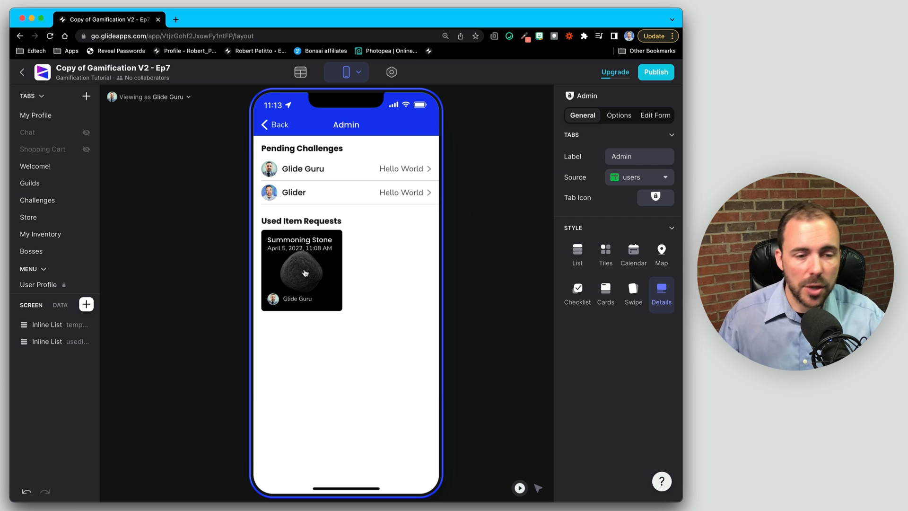
{"action": "left_click", "coordinate": [322, 267]}
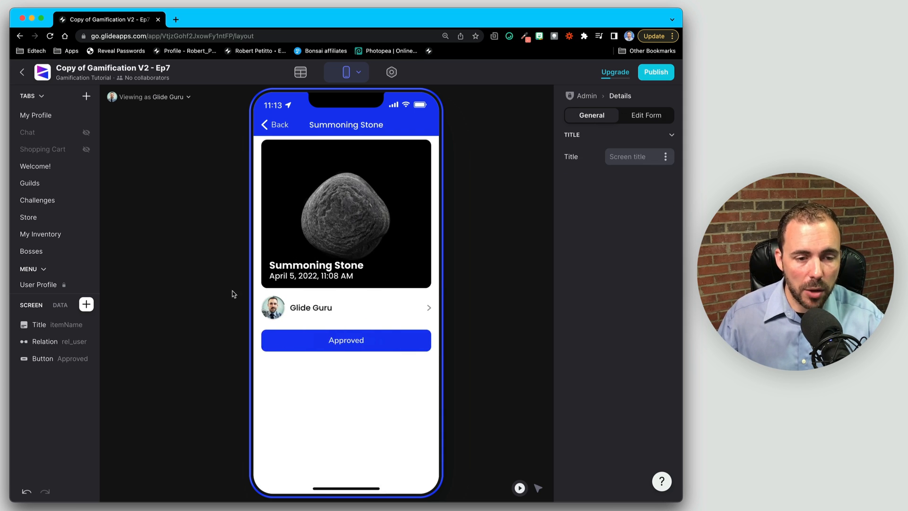
{"action": "left_click", "coordinate": [340, 343]}
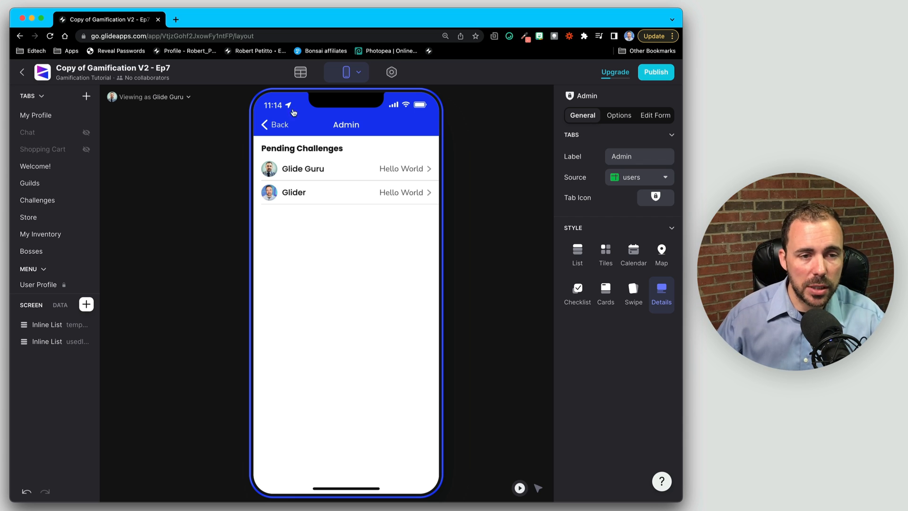
Use the Summoning Stone from My Inventory and try to use it a second time
{"action": "left_click", "coordinate": [277, 125]}
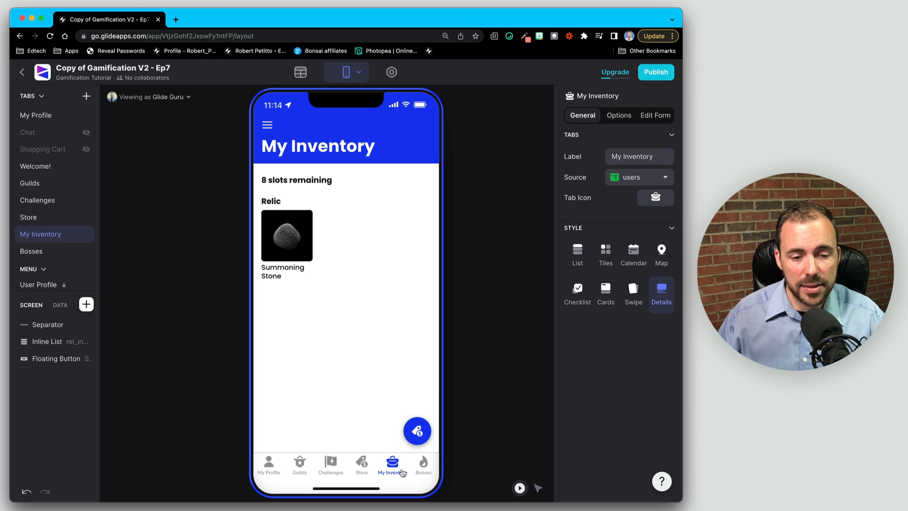
{"action": "left_click", "coordinate": [281, 224]}
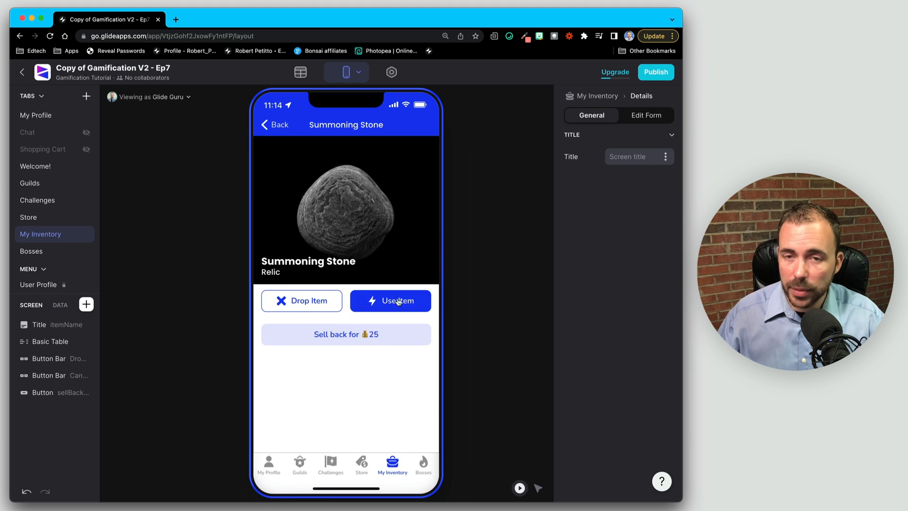
{"action": "left_click", "coordinate": [407, 303]}
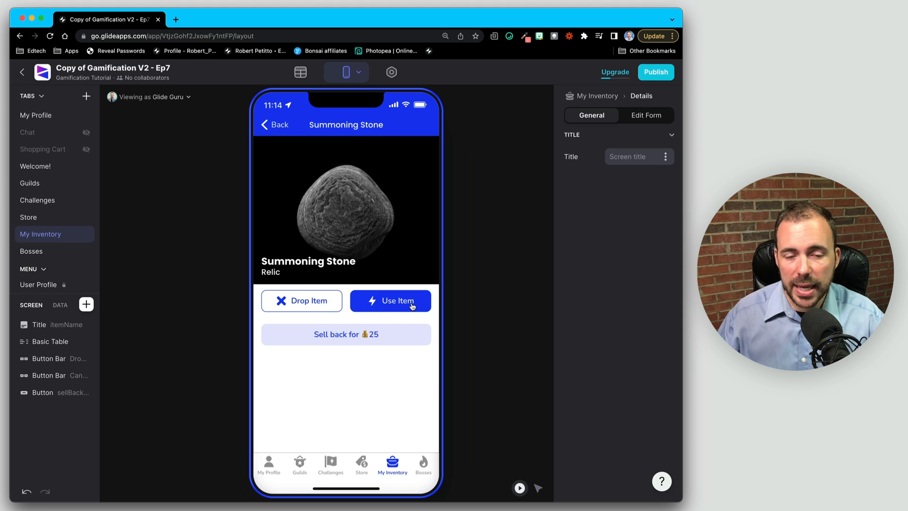
{"action": "left_click", "coordinate": [410, 304]}
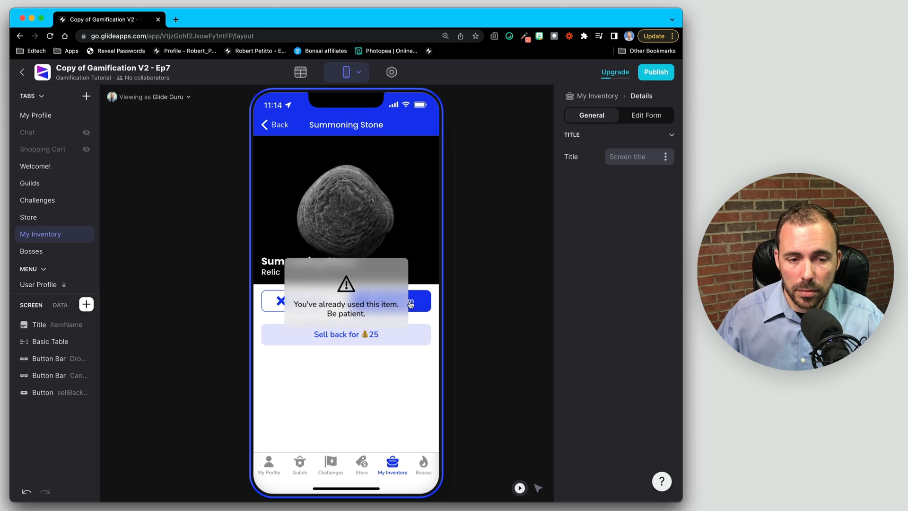
Open the new Summoning Stone request on the Admin screen and approve it
{"action": "left_click", "coordinate": [284, 127]}
{"action": "left_click", "coordinate": [268, 125]}
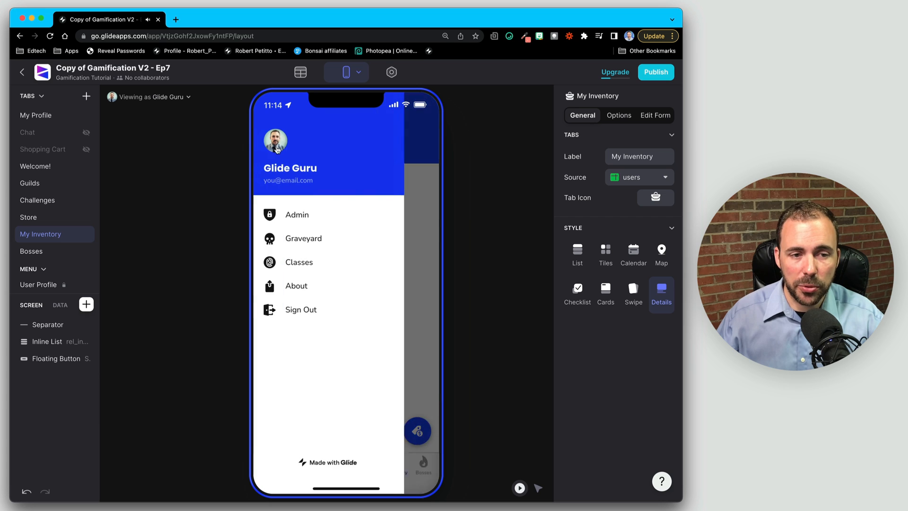
{"action": "left_click", "coordinate": [297, 214]}
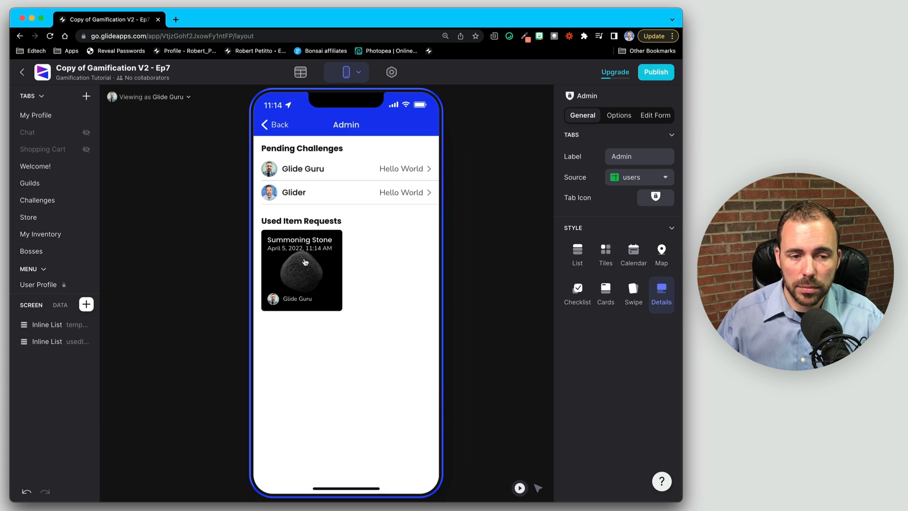
{"action": "left_click", "coordinate": [298, 263]}
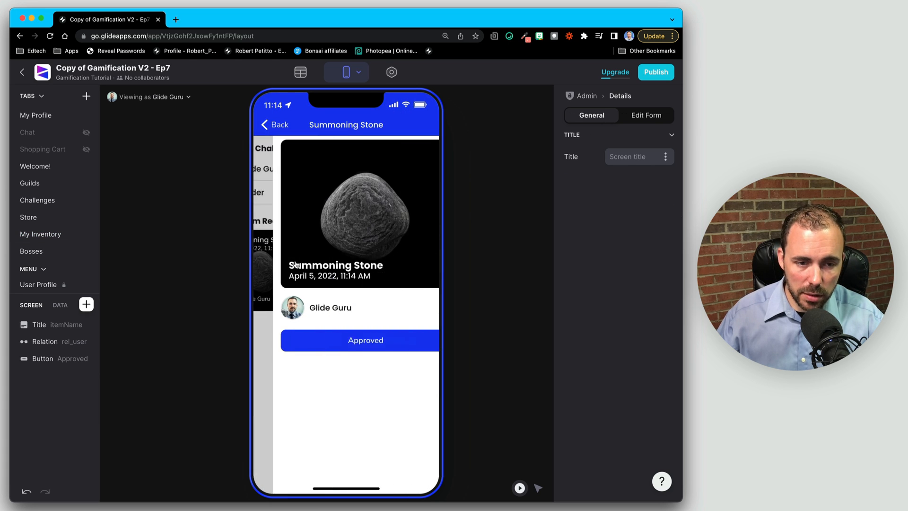
{"action": "left_click", "coordinate": [362, 349]}
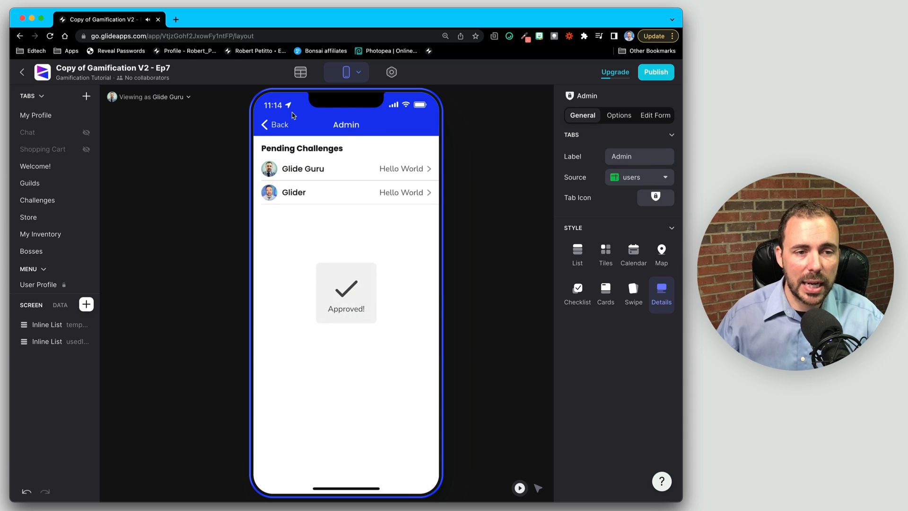
Use the Summoning Stone once more from its inventory details and return to the My Inventory list
{"action": "left_click", "coordinate": [268, 126]}
{"action": "left_click", "coordinate": [305, 246]}
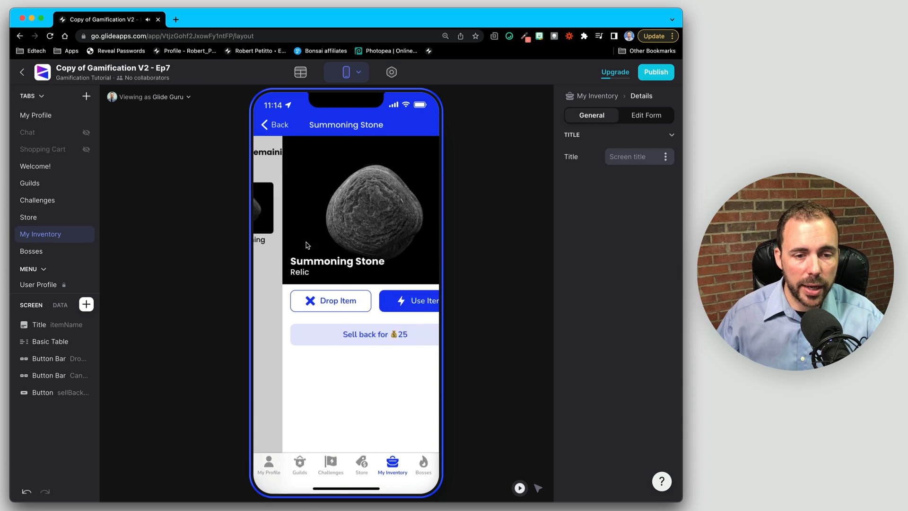
{"action": "left_click", "coordinate": [396, 304]}
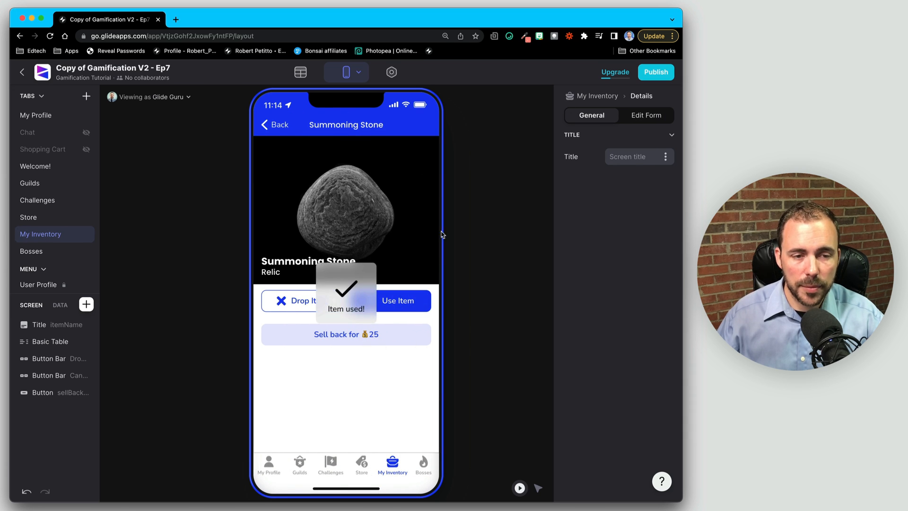
{"action": "left_click", "coordinate": [273, 128]}
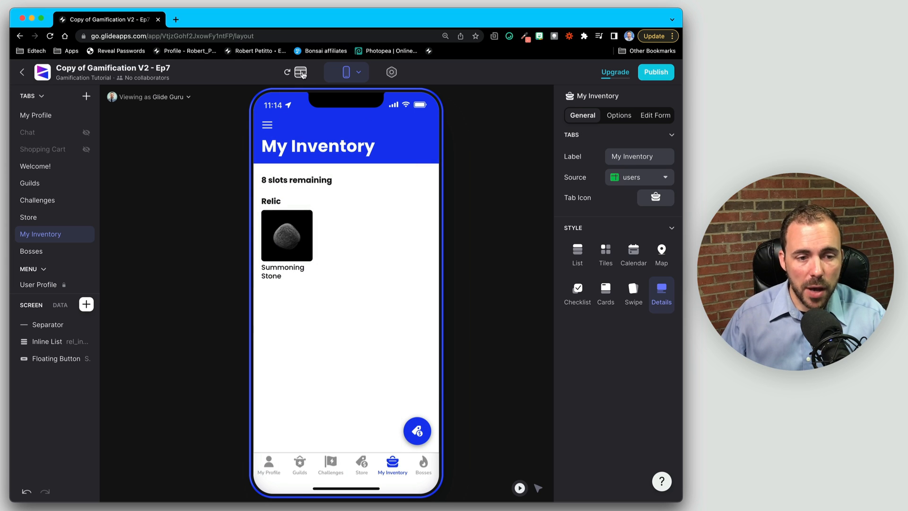
Open the Admin screen in the app preview to check the pending Summoning Stone request
{"action": "left_click", "coordinate": [303, 75]}
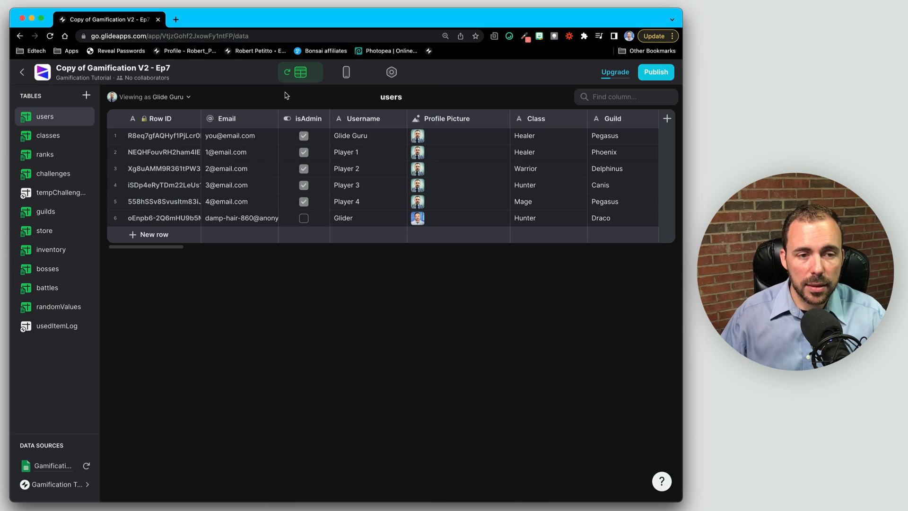
{"action": "left_click", "coordinate": [344, 72]}
{"action": "left_click", "coordinate": [267, 124]}
{"action": "left_click", "coordinate": [298, 209]}
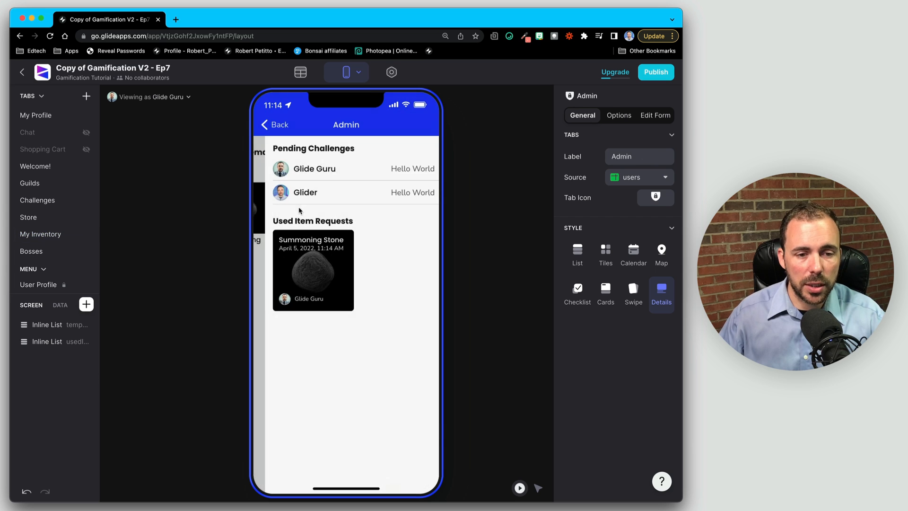
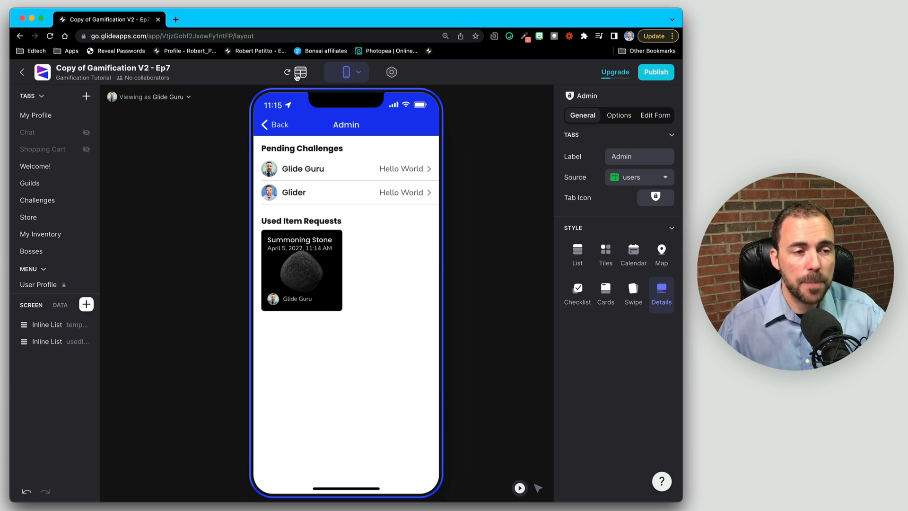
Add a Date/Time column named approvedOn to the usedItemLog table
{"action": "left_click", "coordinate": [301, 74]}
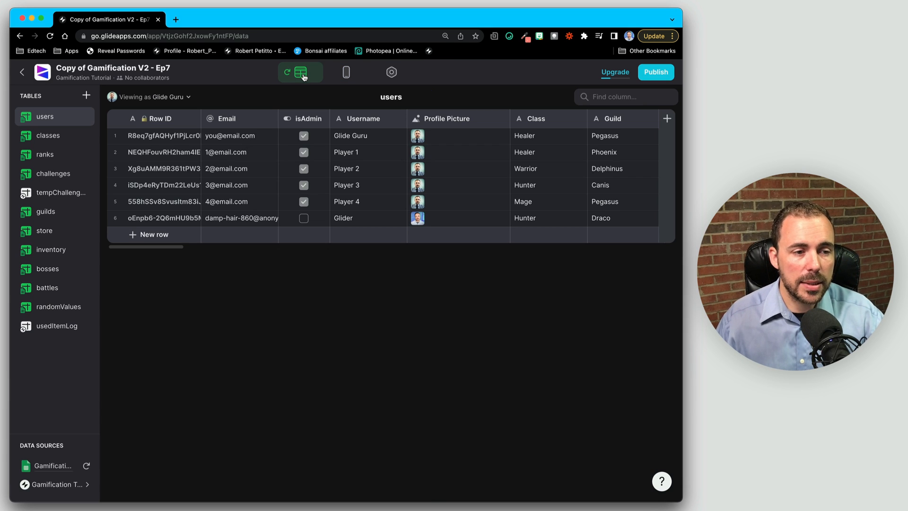
{"action": "left_click", "coordinate": [45, 327]}
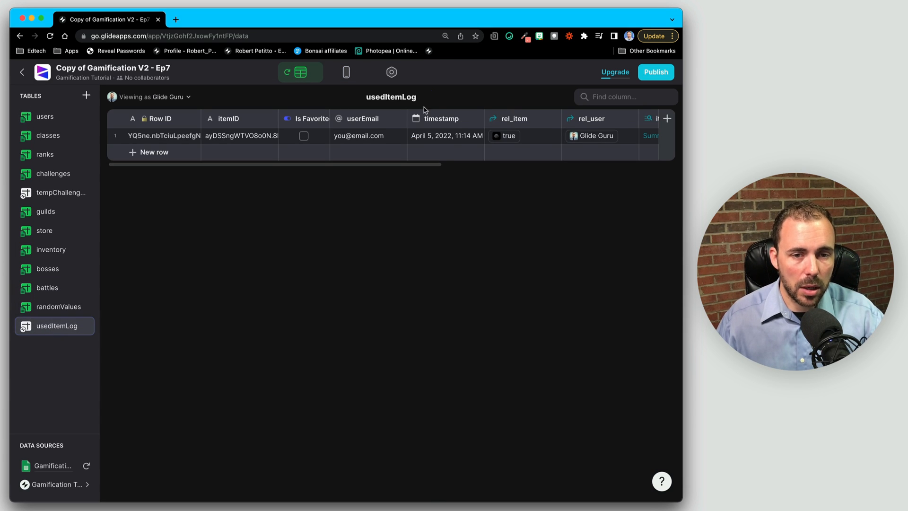
{"action": "scroll", "coordinate": [435, 127], "scroll_direction": "right", "scroll_amount": 10}
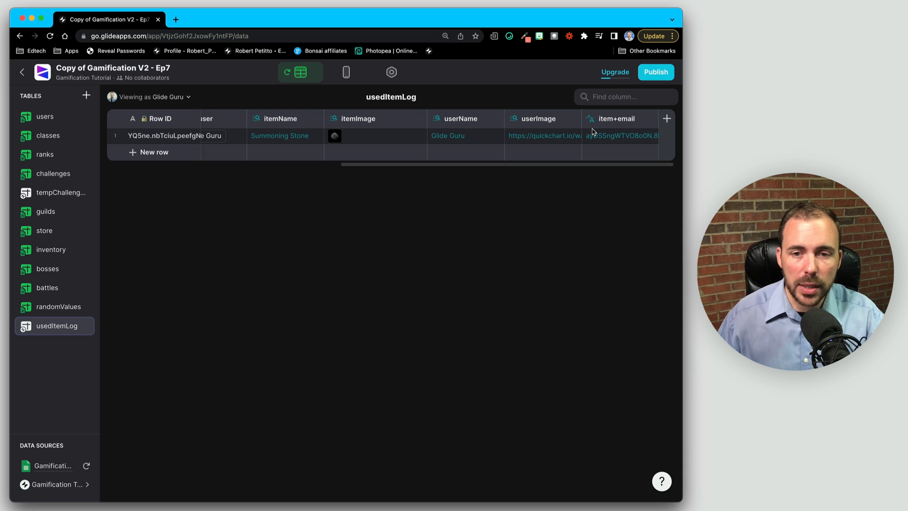
{"action": "left_click", "coordinate": [667, 119]}
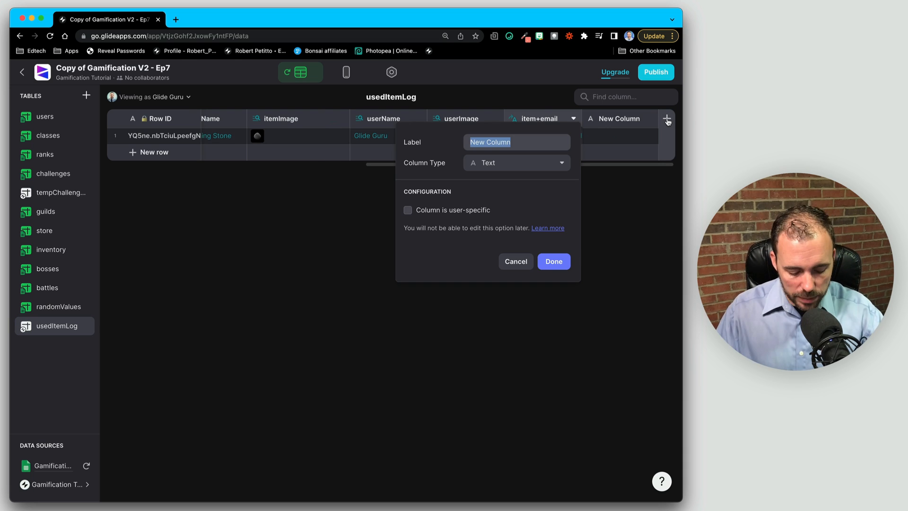
{"action": "type", "text": "approvedOn"}
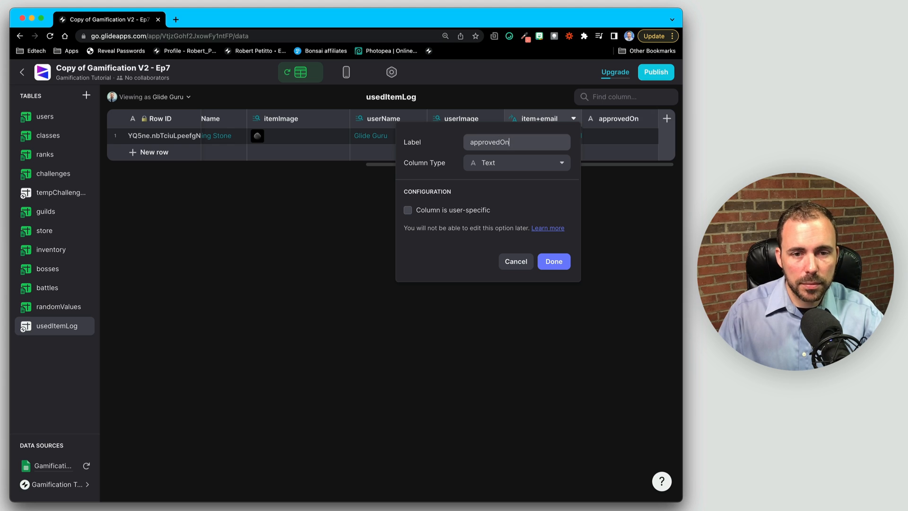
{"action": "left_click", "coordinate": [513, 162]}
{"action": "mouse_move", "coordinate": [507, 184]}
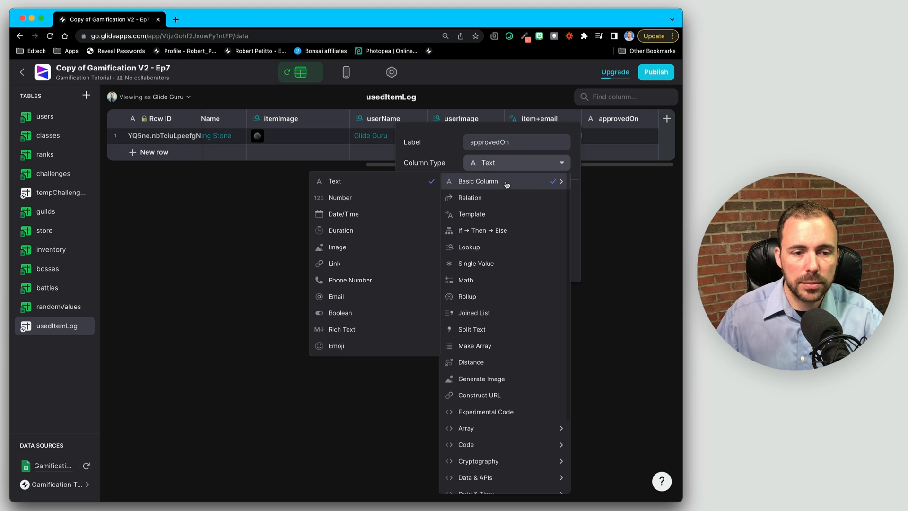
{"action": "left_click", "coordinate": [386, 215]}
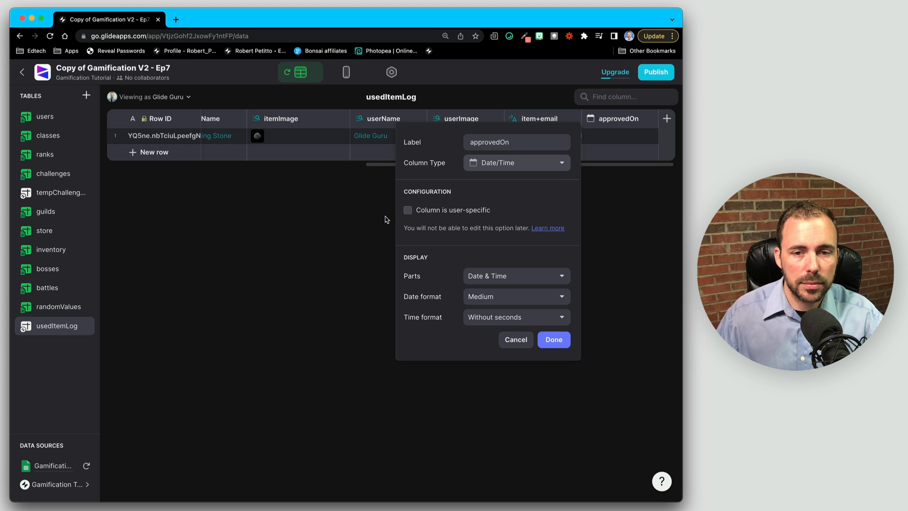
{"action": "left_click", "coordinate": [555, 339]}
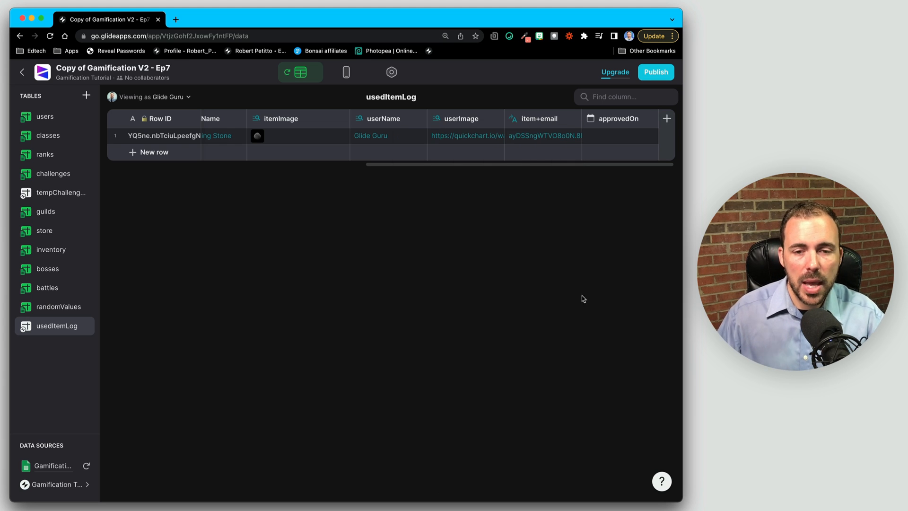
{"action": "left_click", "coordinate": [605, 138]}
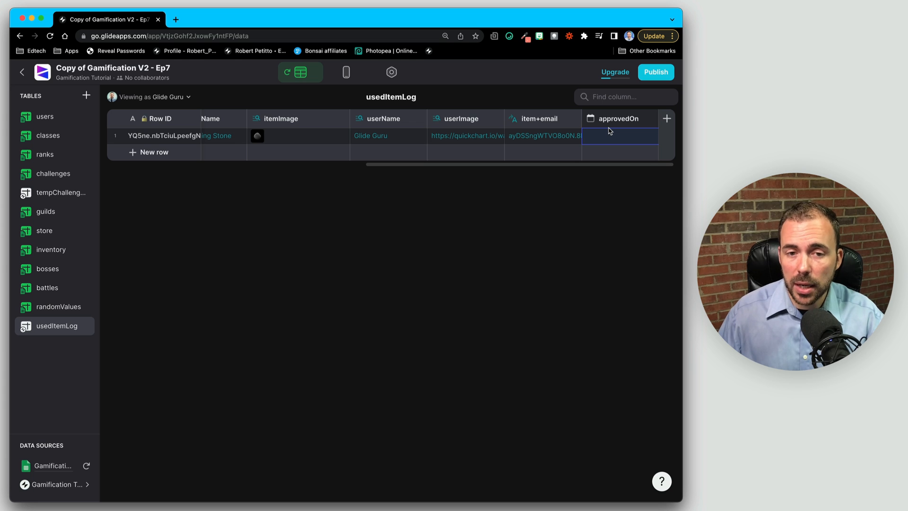
{"action": "left_click", "coordinate": [547, 136]}
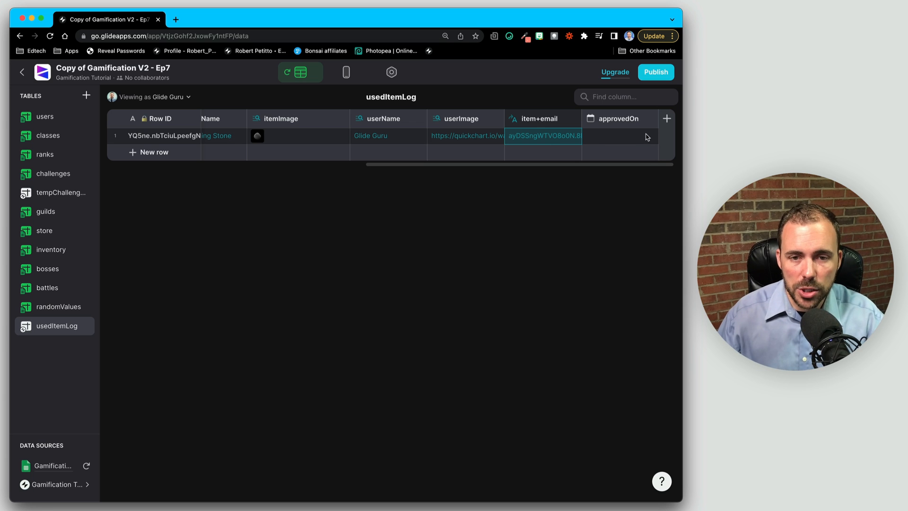
{"action": "left_click", "coordinate": [544, 124]}
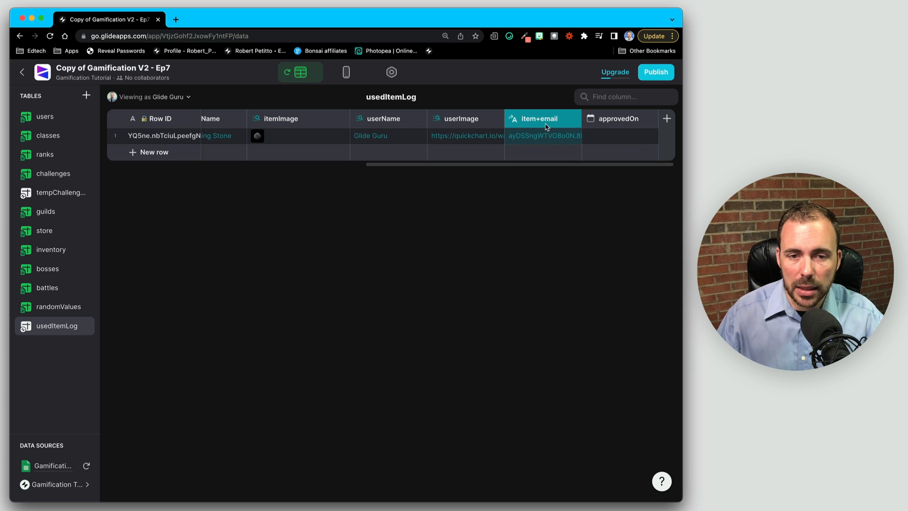
Add an If-Then-Else column named ifApproved>noItem+Email to the usedItemLog table
{"action": "left_click", "coordinate": [666, 118]}
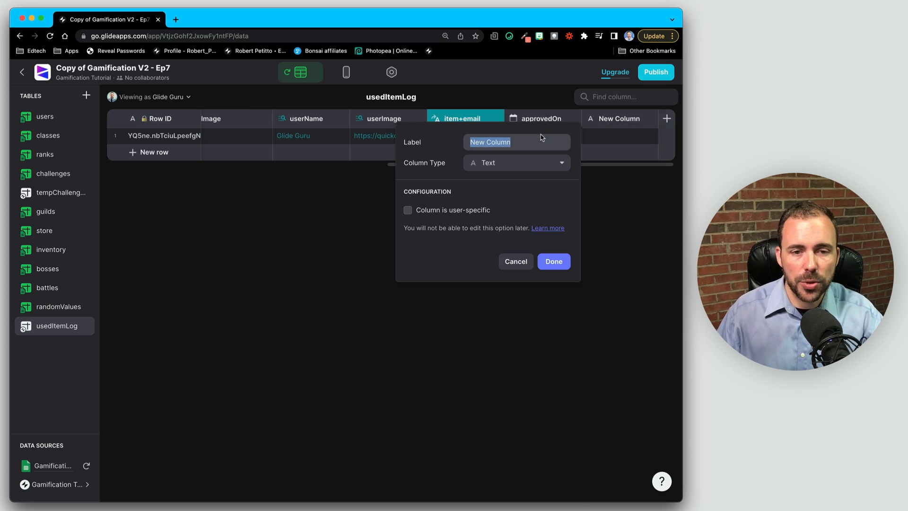
{"action": "type", "text": "if"}
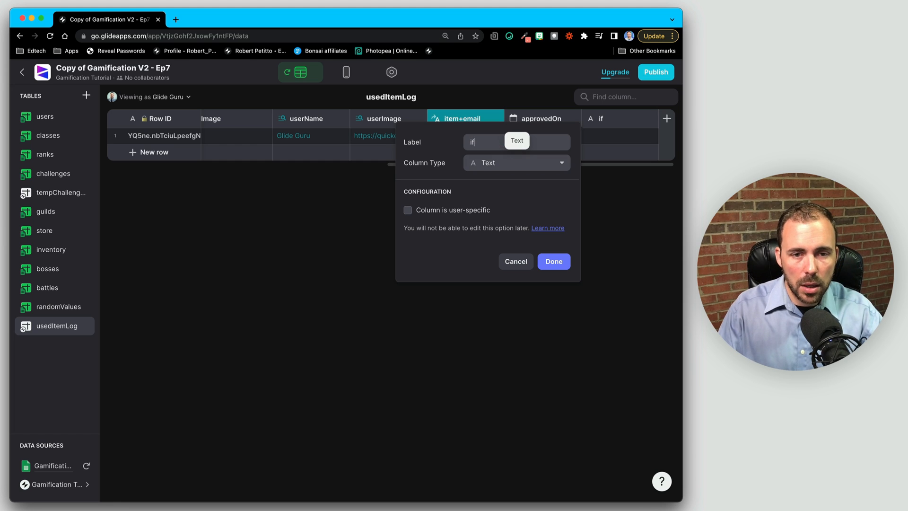
{"action": "type", "text": "Approv"}
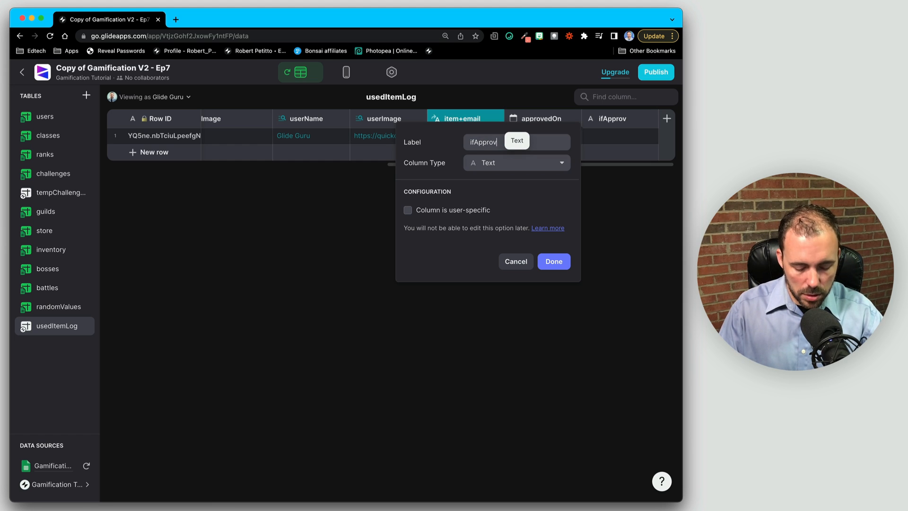
{"action": "type", "text": "ed>"}
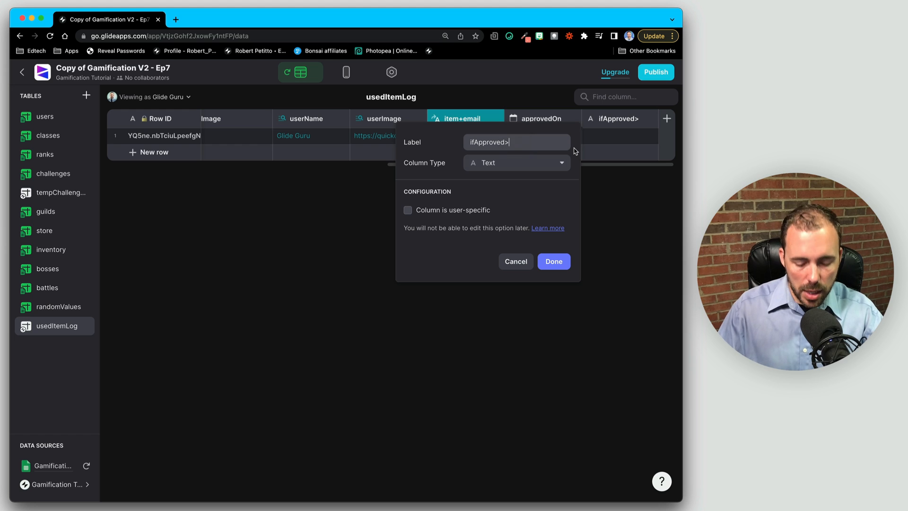
{"action": "type", "text": "no"}
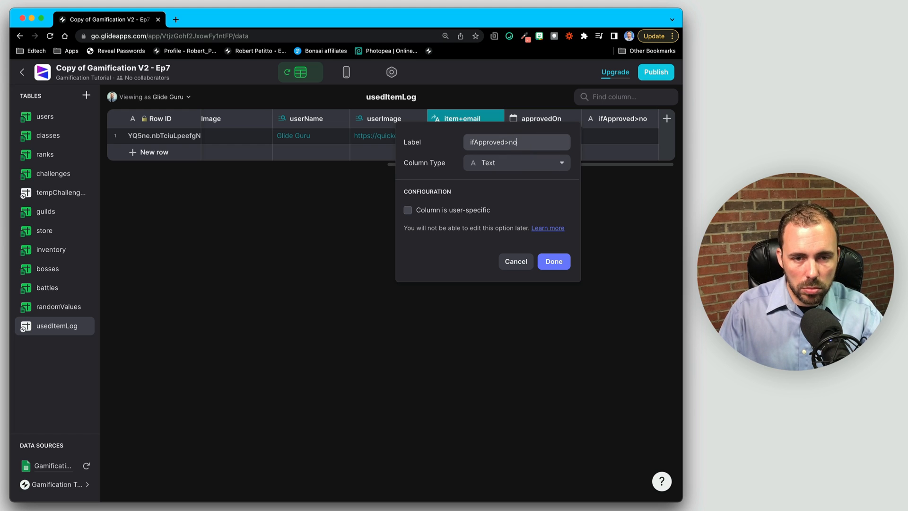
{"action": "type", "text": "lte"}
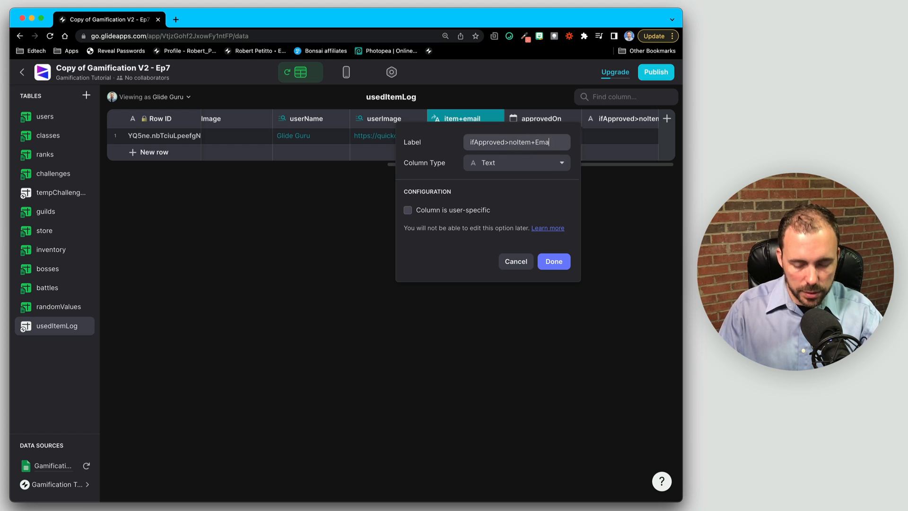
{"action": "left_click", "coordinate": [520, 166]}
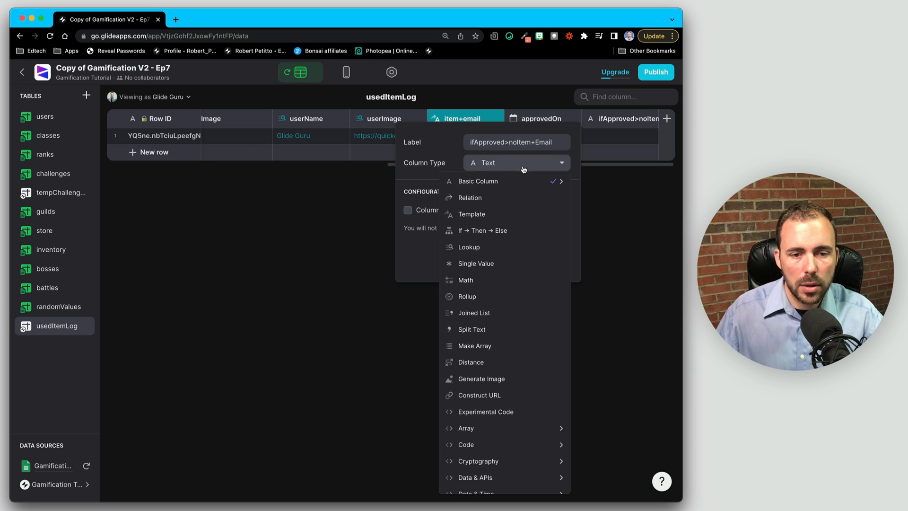
{"action": "left_click", "coordinate": [512, 228]}
Make the new column return item+email if approvedOn is empty, leave the Else value blank, and save it
{"action": "left_click", "coordinate": [494, 212]}
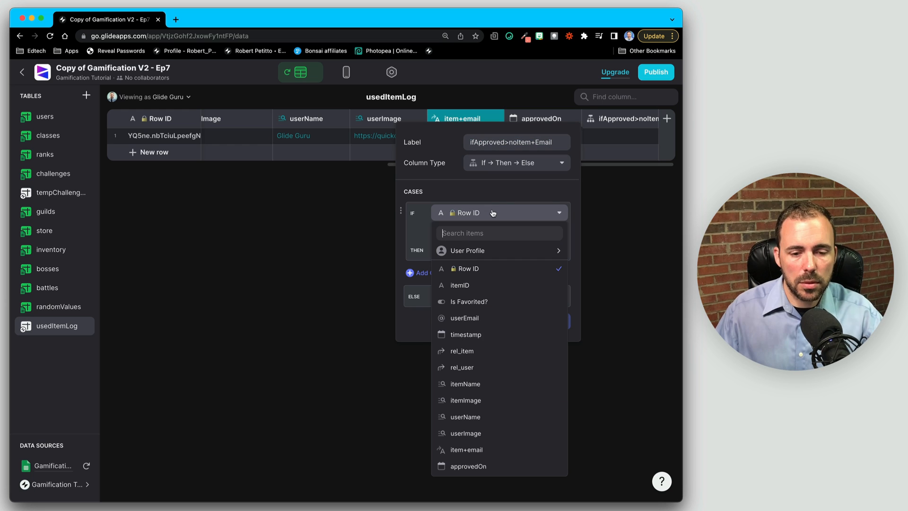
{"action": "left_click", "coordinate": [502, 461]}
{"action": "left_click", "coordinate": [462, 232]}
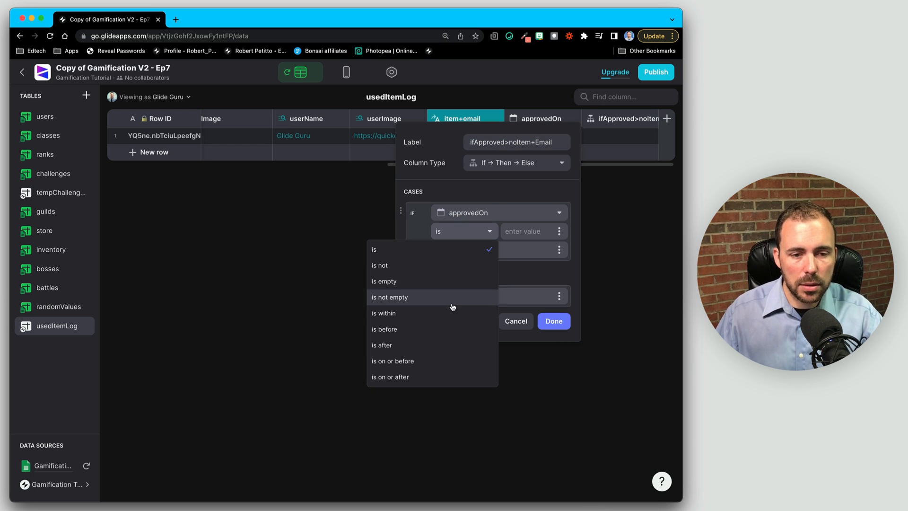
{"action": "left_click", "coordinate": [453, 282]}
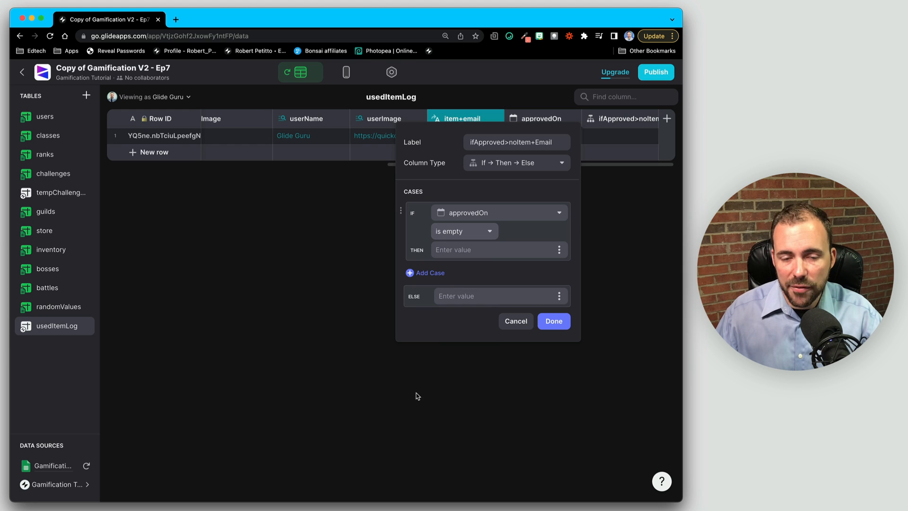
{"action": "left_click", "coordinate": [559, 251]}
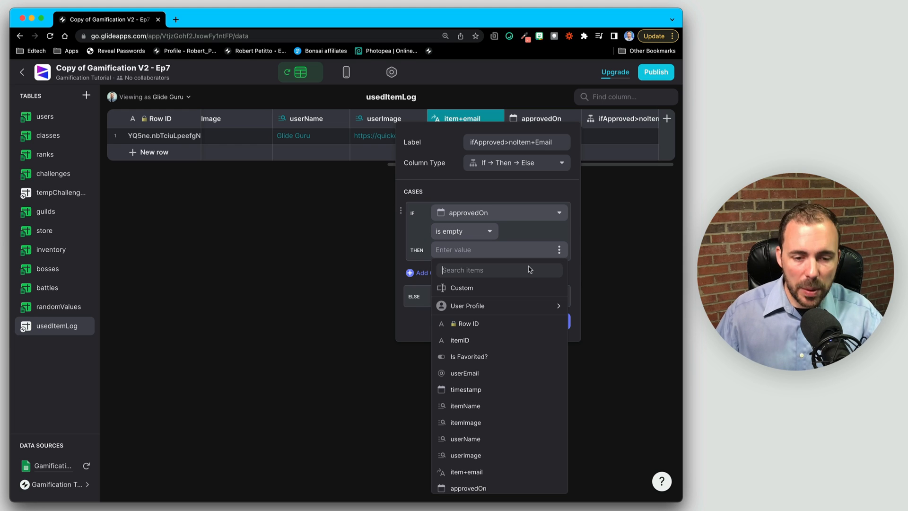
{"action": "left_click", "coordinate": [462, 468]}
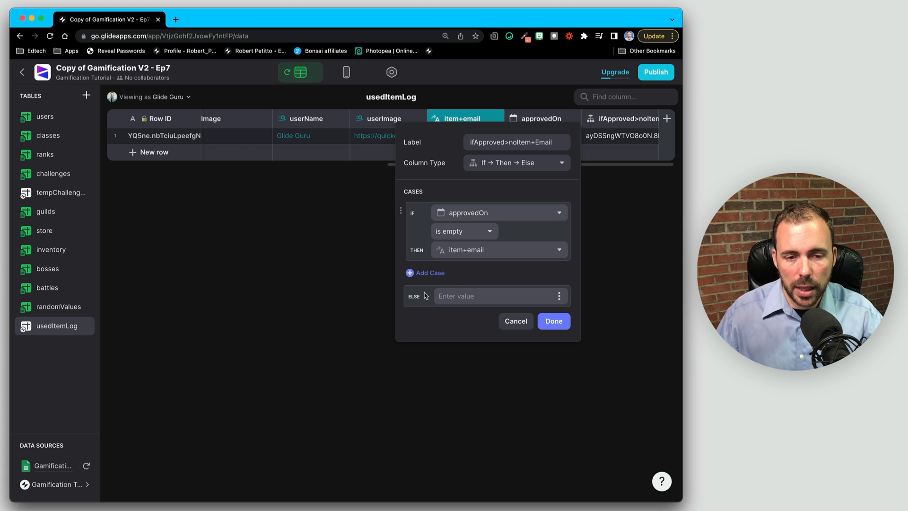
{"action": "left_click", "coordinate": [547, 322]}
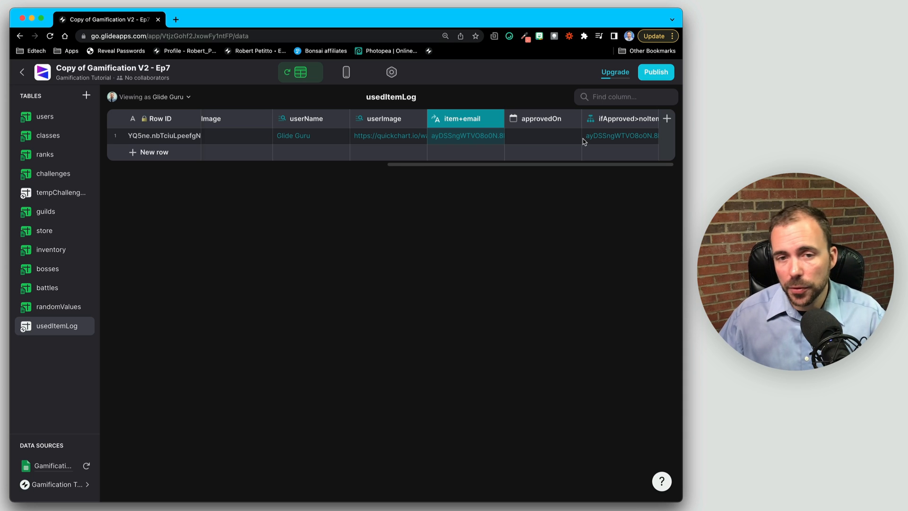
Duplicate the ifApproved>noItem+Email column and name the copy ifApproved>"Approved"
{"action": "left_click", "coordinate": [649, 120]}
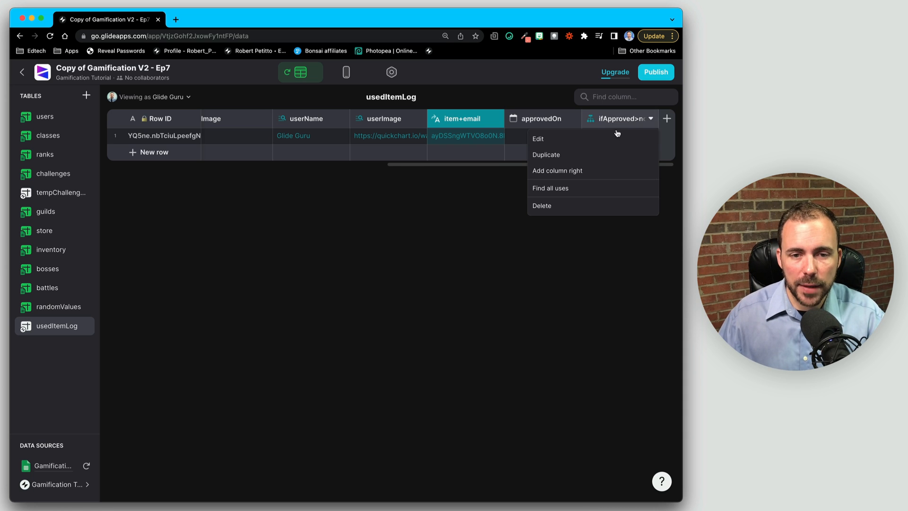
{"action": "left_click", "coordinate": [592, 155]}
{"action": "left_click", "coordinate": [582, 141]}
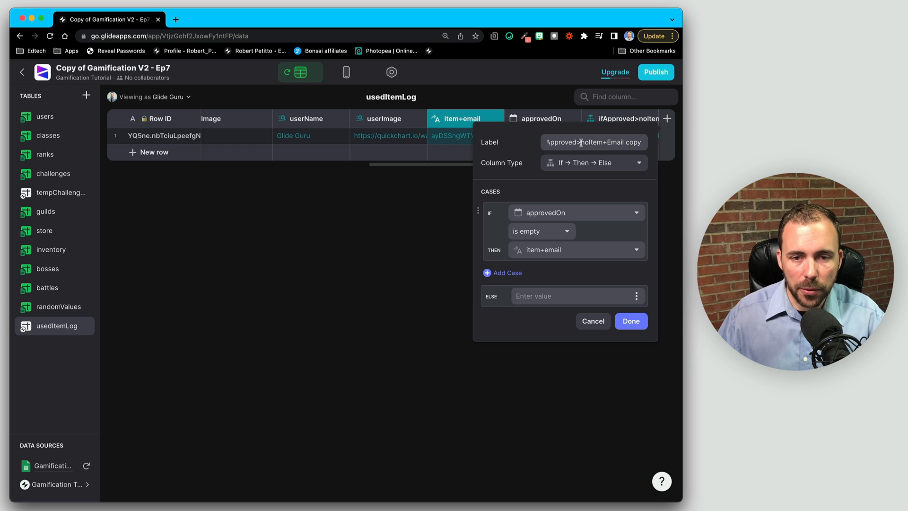
{"action": "left_click_drag", "start_coordinate": [581, 142], "coordinate": [705, 147]}
{"action": "type", "text": "\"Approved"}
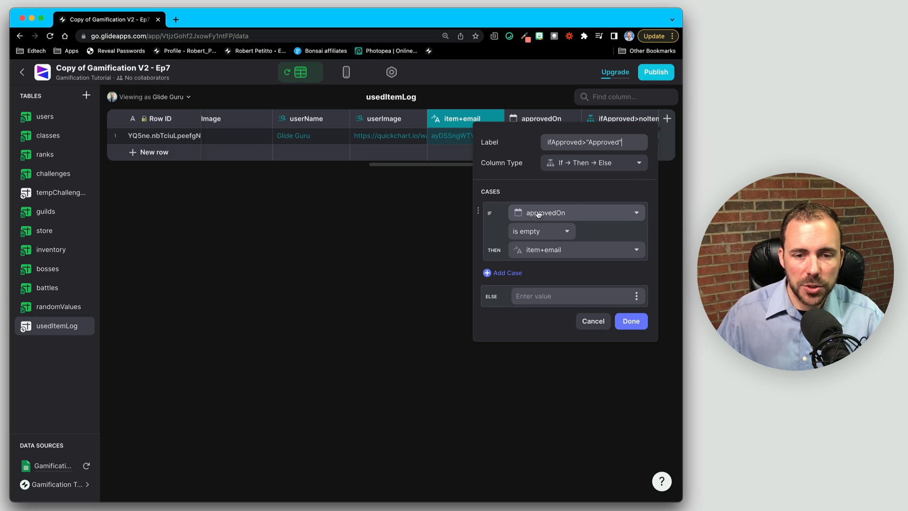
In the copied column, clear the Then value for approvedOn is empty, set the Else value to Approved, and save
{"action": "left_click", "coordinate": [538, 231]}
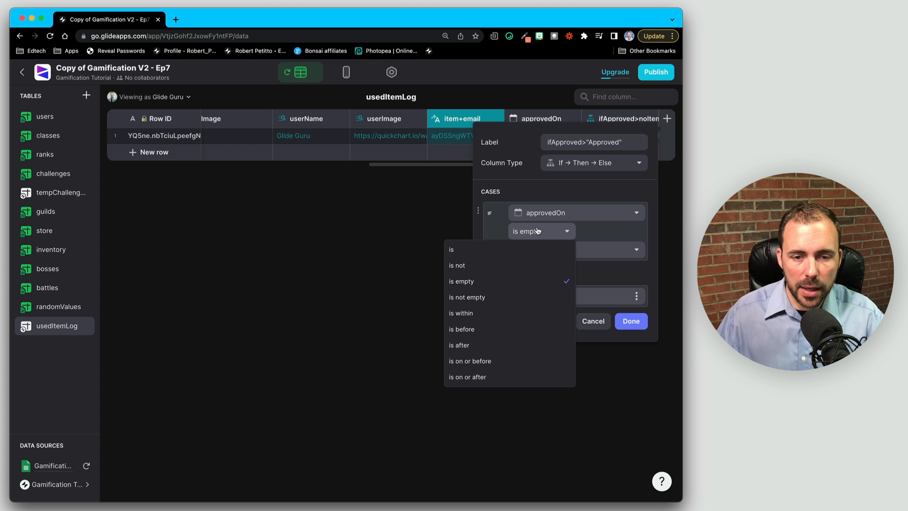
{"action": "left_click", "coordinate": [508, 281]}
{"action": "left_click", "coordinate": [527, 254]}
{"action": "left_click", "coordinate": [531, 286]}
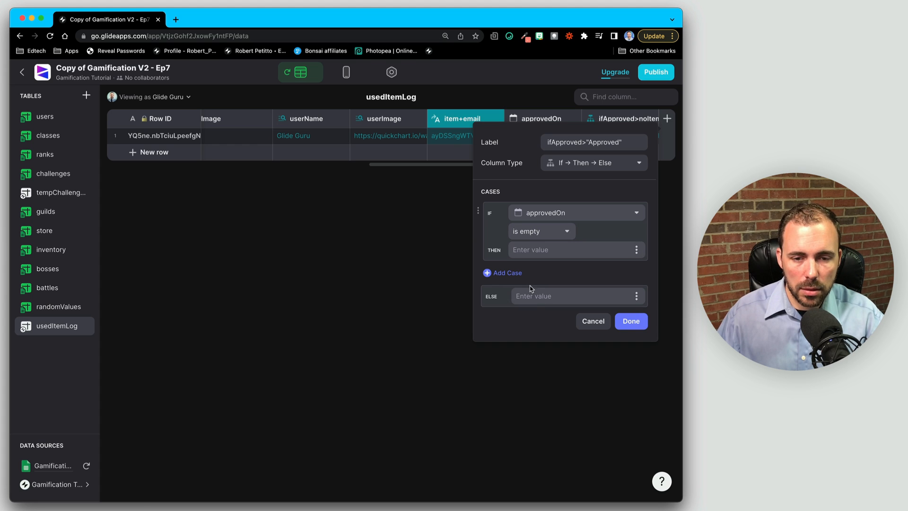
{"action": "left_click", "coordinate": [546, 295]}
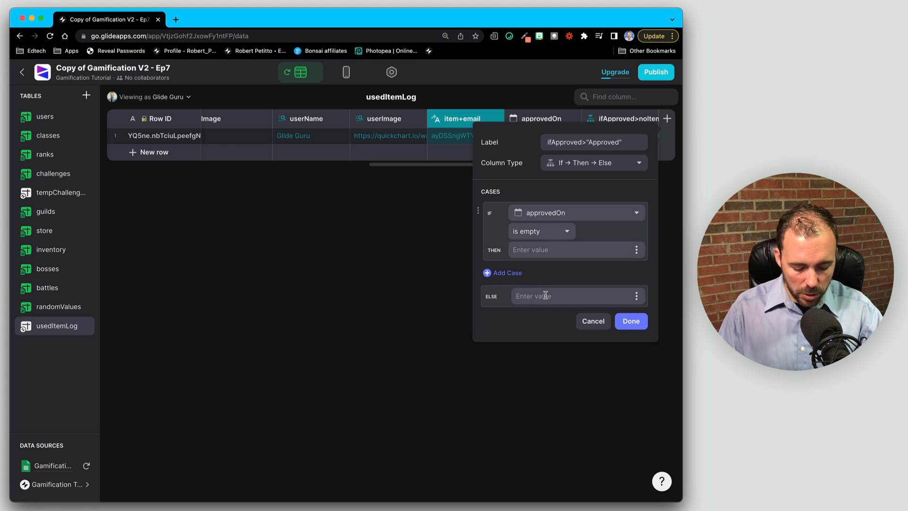
{"action": "type", "text": "Approved"}
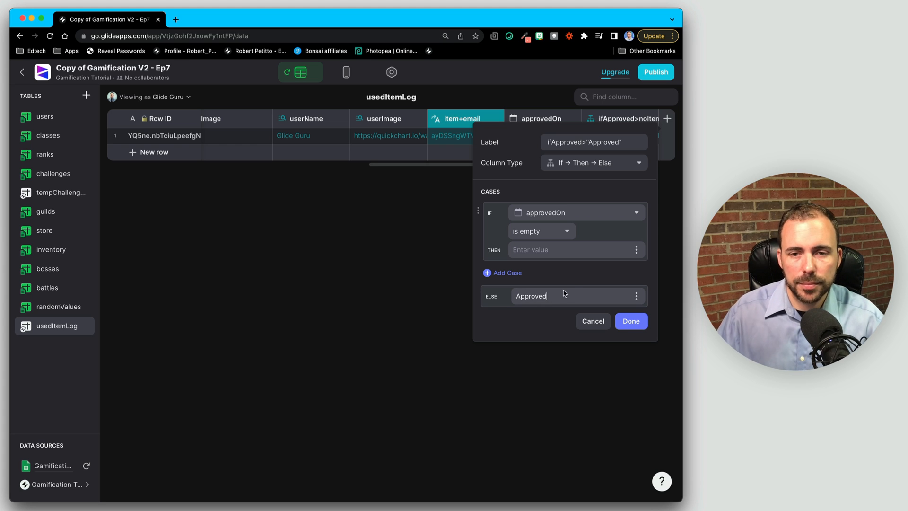
{"action": "left_click", "coordinate": [631, 321]}
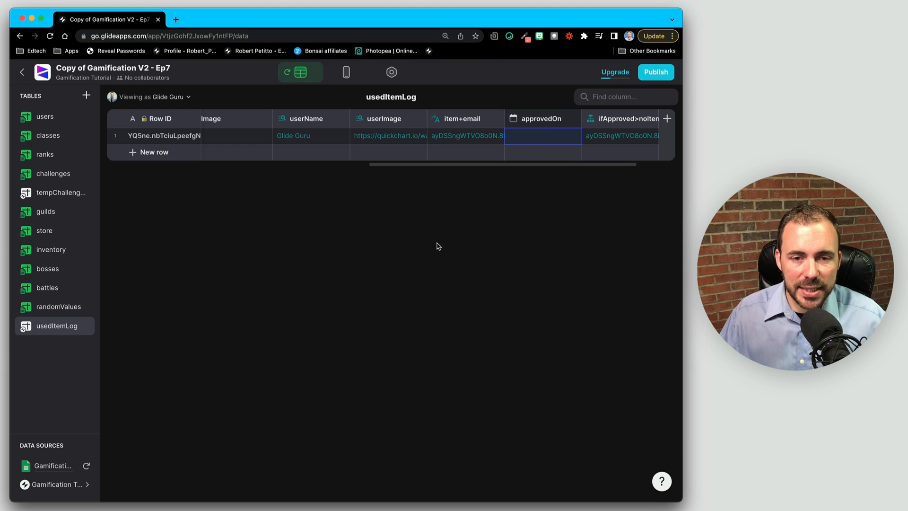
Test the If-Then-Else columns by entering 4/5 as the usedItemLog row's approvedOn date, and clear the date again
{"action": "left_click", "coordinate": [631, 138]}
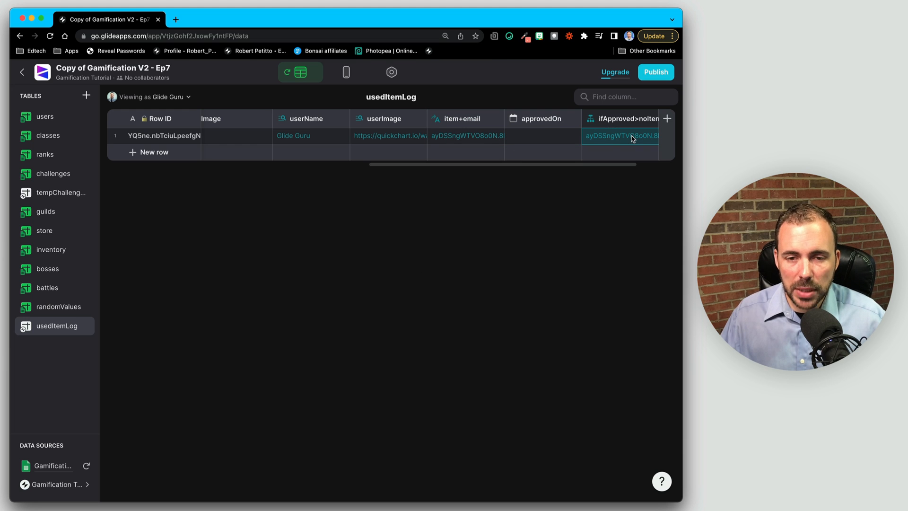
{"action": "left_click", "coordinate": [470, 138]}
{"action": "left_click", "coordinate": [550, 138]}
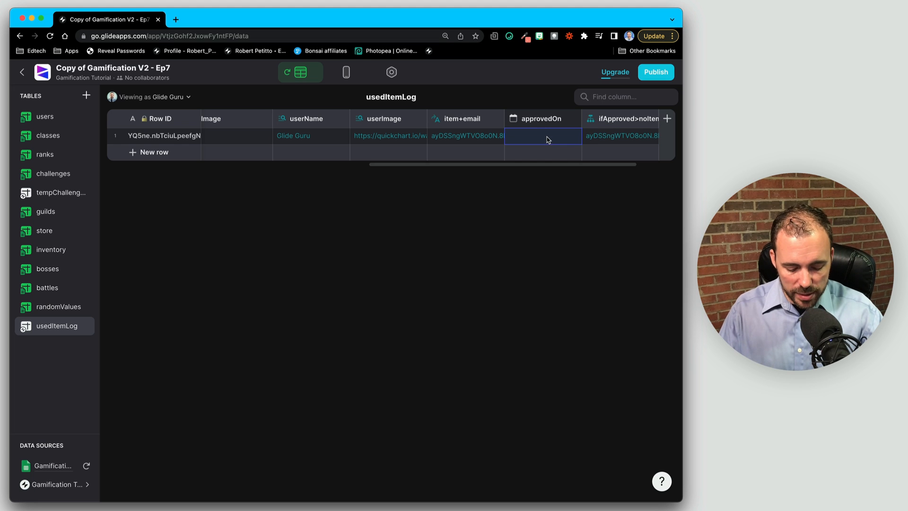
{"action": "type", "text": "4"}
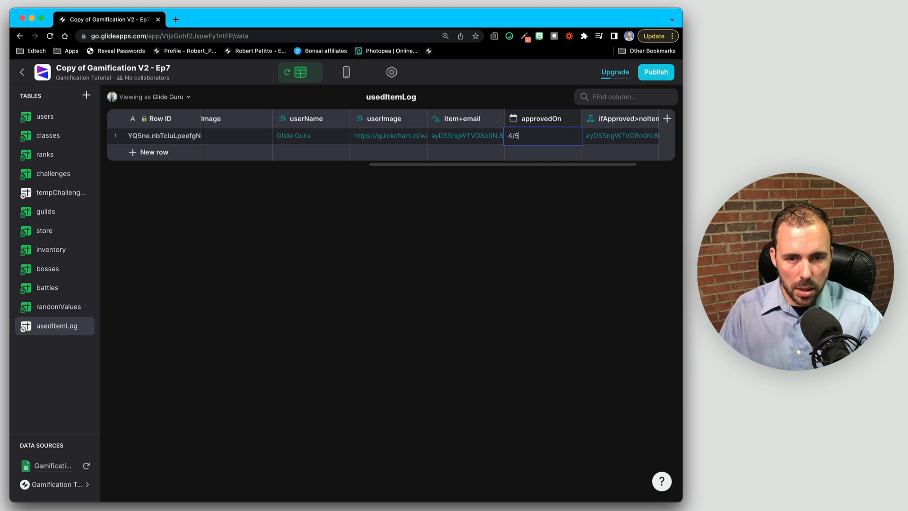
{"action": "type", "text": "/5"}
{"action": "key", "text": "Return"}
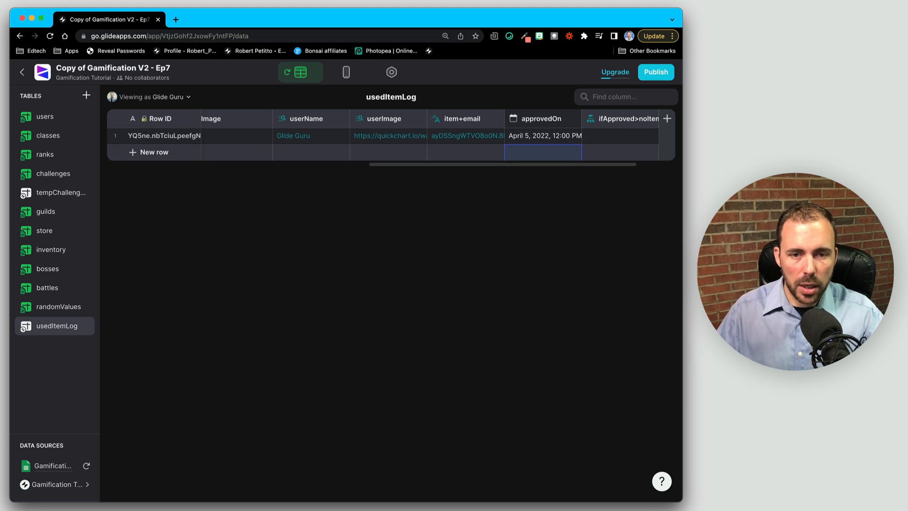
{"action": "left_click", "coordinate": [621, 137]}
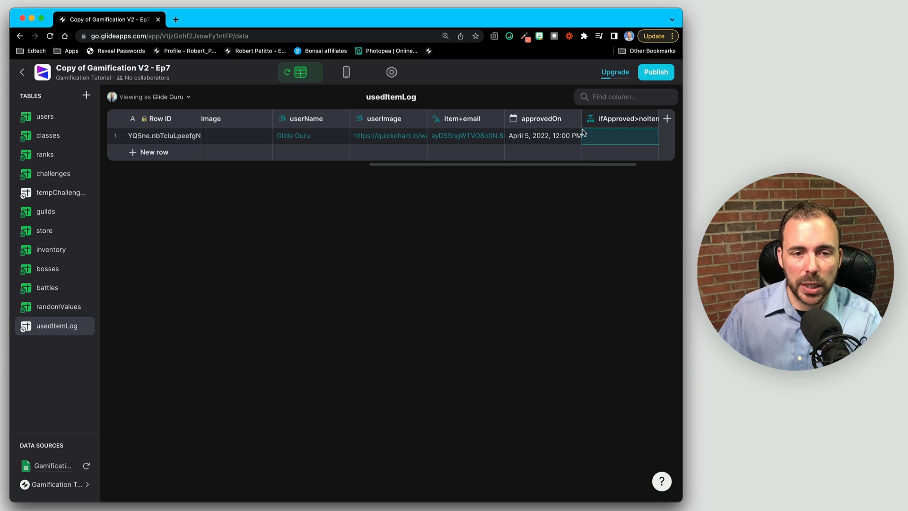
{"action": "left_click", "coordinate": [623, 119]}
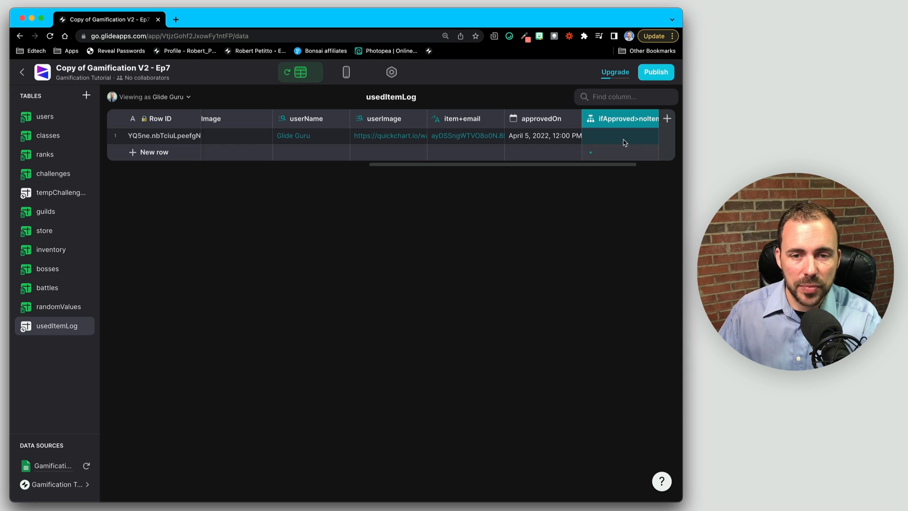
{"action": "left_click", "coordinate": [562, 135]}
{"action": "key", "text": "Delete"}
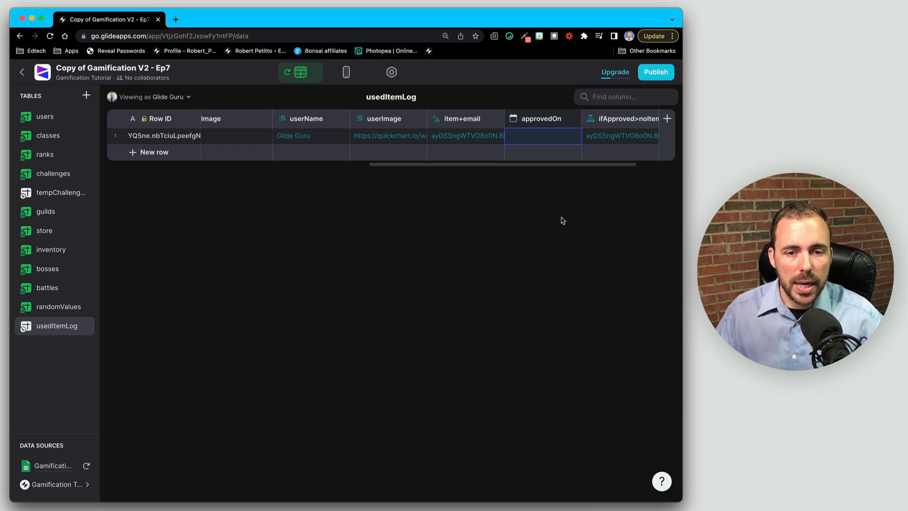
In the inventory table, make the rel_itemUsed relation match the ifApproved>noItem+Email column of usedItemLog, and save it
{"action": "left_click", "coordinate": [41, 250]}
{"action": "scroll", "coordinate": [420, 189], "scroll_direction": "right", "scroll_amount": 15}
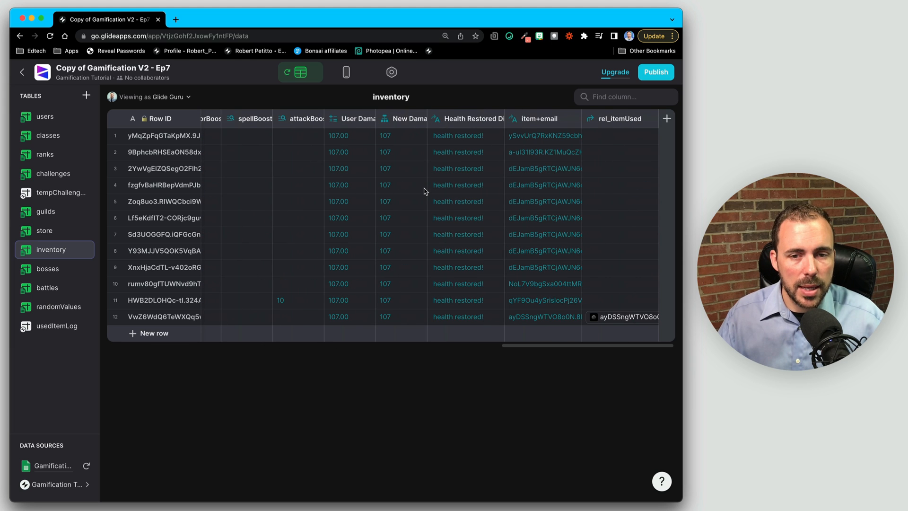
{"action": "double_click", "coordinate": [618, 121]}
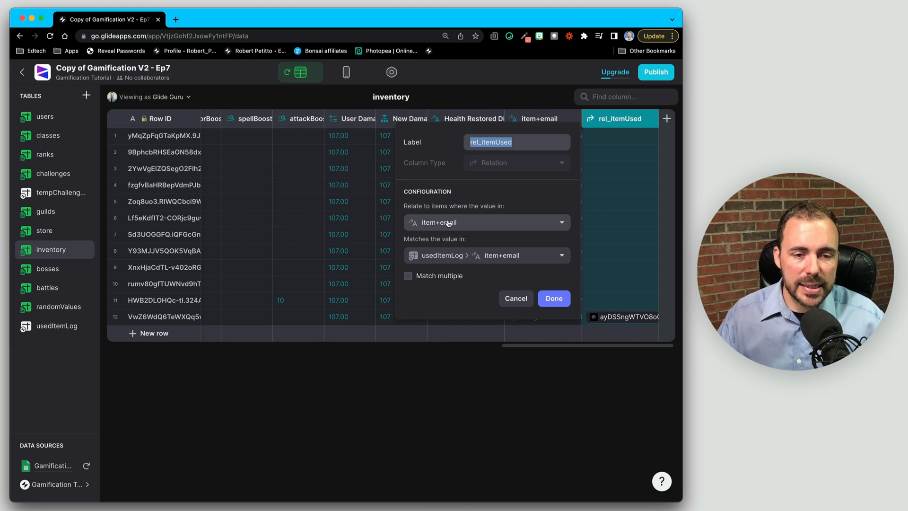
{"action": "left_click", "coordinate": [432, 258]}
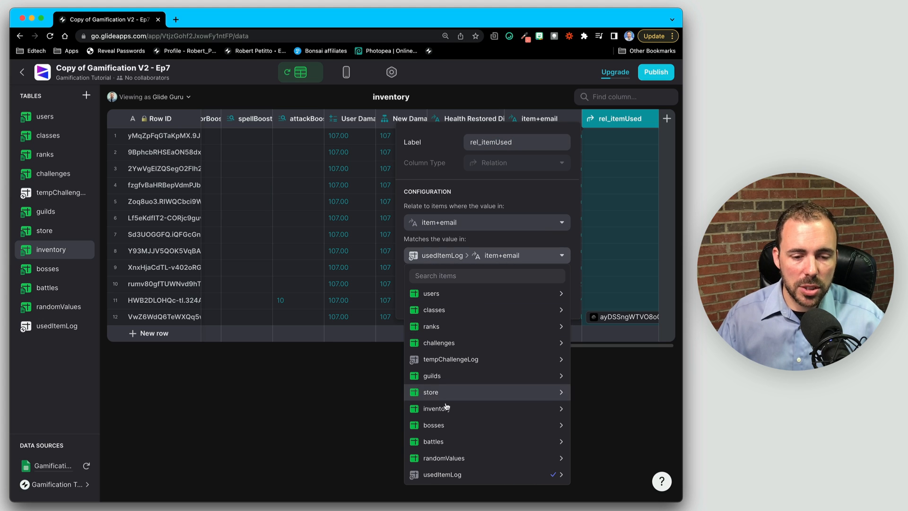
{"action": "mouse_move", "coordinate": [449, 474]}
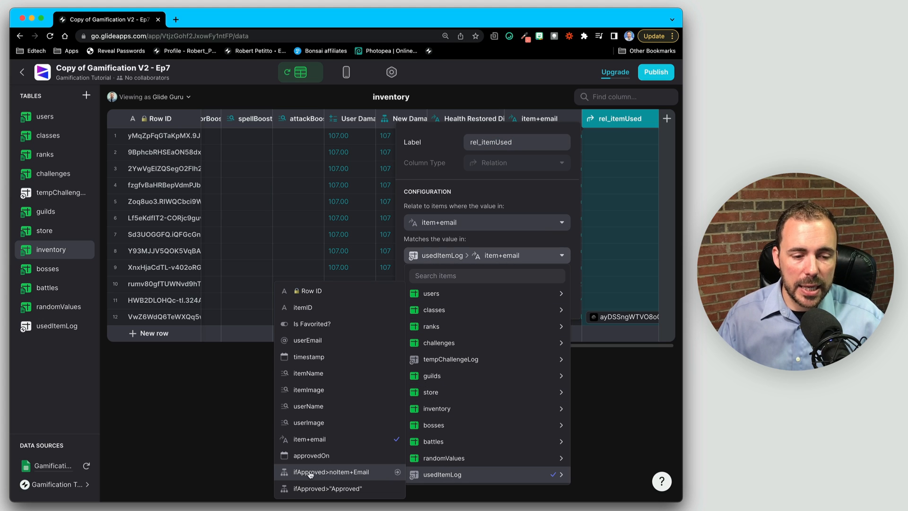
{"action": "left_click", "coordinate": [340, 473]}
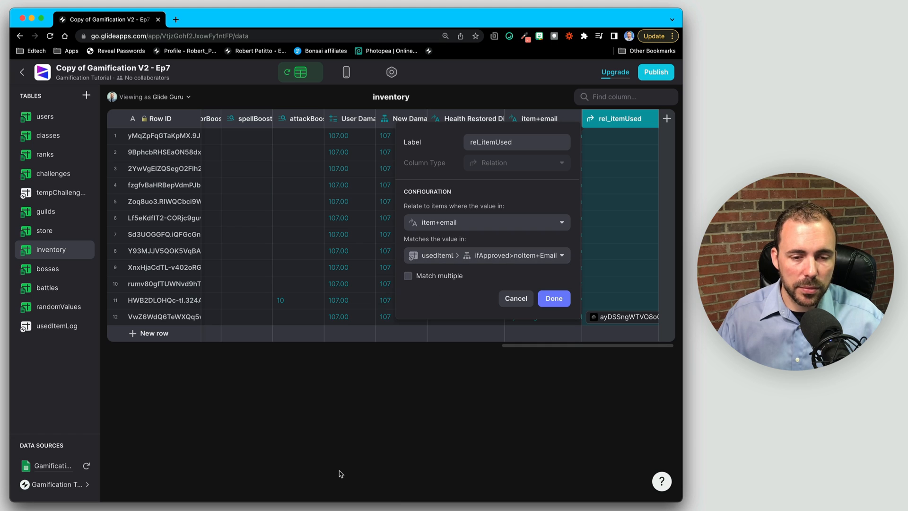
{"action": "left_click", "coordinate": [554, 299]}
{"action": "left_click", "coordinate": [629, 320]}
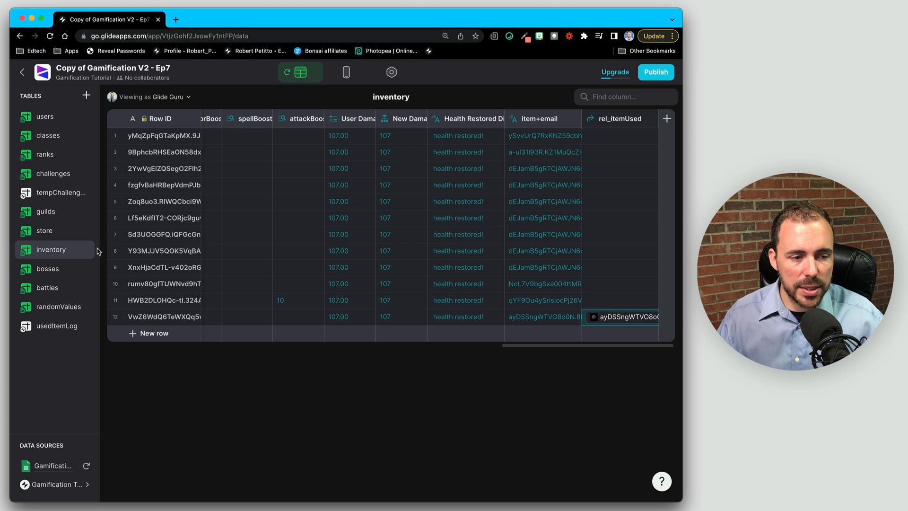
Enter 4/5 as approvedOn in the usedItemLog row and check rel_itemUsed in the inventory table's last row
{"action": "left_click", "coordinate": [61, 326]}
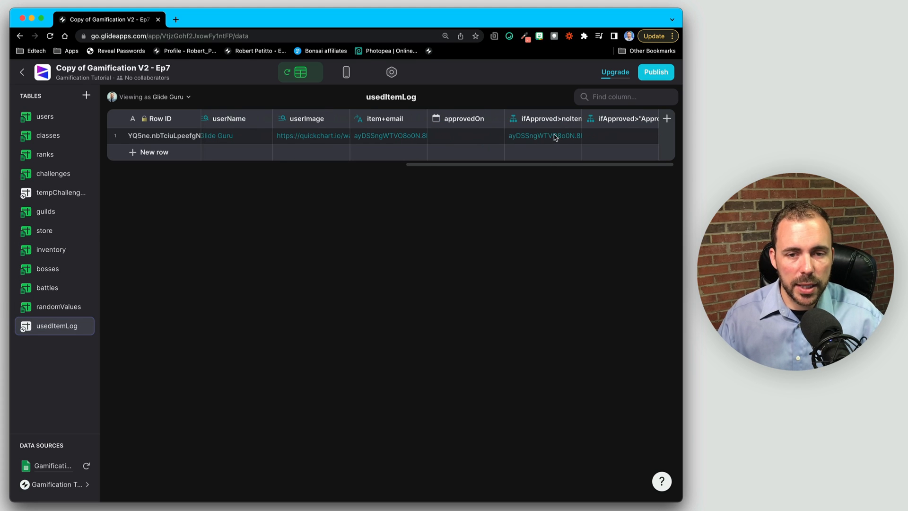
{"action": "left_click", "coordinate": [487, 137]}
{"action": "type", "text": "4/5"}
{"action": "key", "text": "Return"}
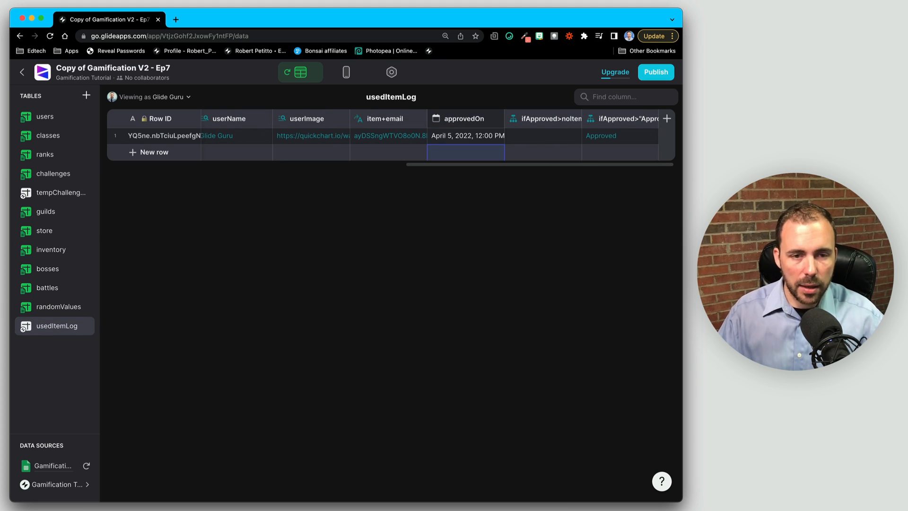
{"action": "left_click", "coordinate": [51, 250]}
{"action": "scroll", "coordinate": [379, 264], "scroll_direction": "right", "scroll_amount": 15}
{"action": "left_click", "coordinate": [634, 316]}
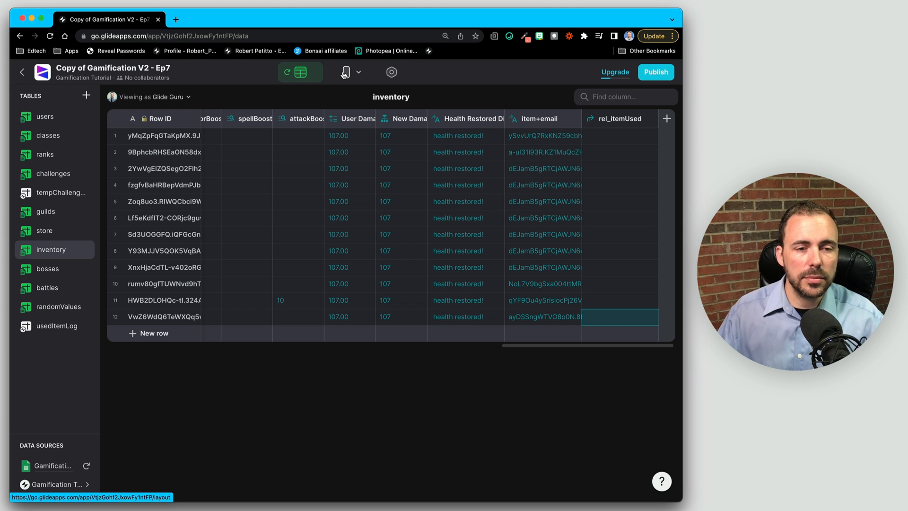
Clear the approvedOn test date from the usedItemLog row
{"action": "left_click", "coordinate": [80, 325]}
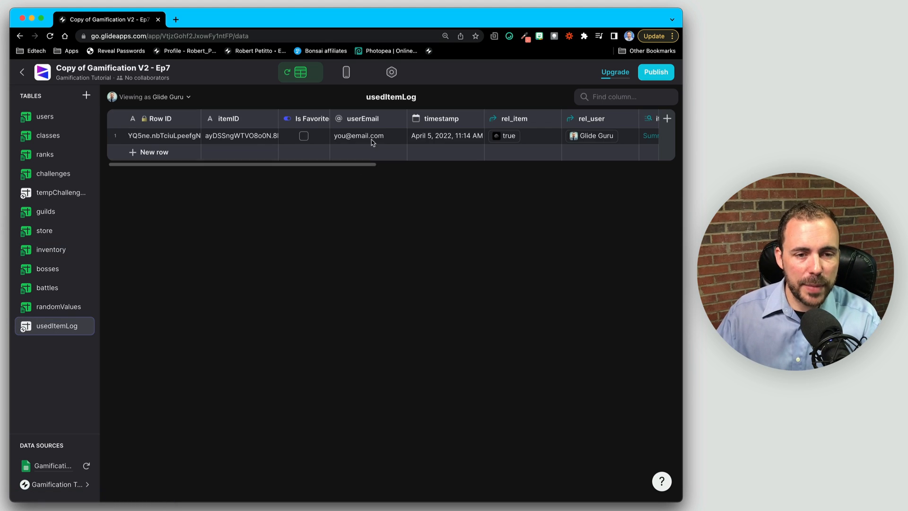
{"action": "left_click", "coordinate": [480, 137]}
{"action": "key", "text": "Delete"}
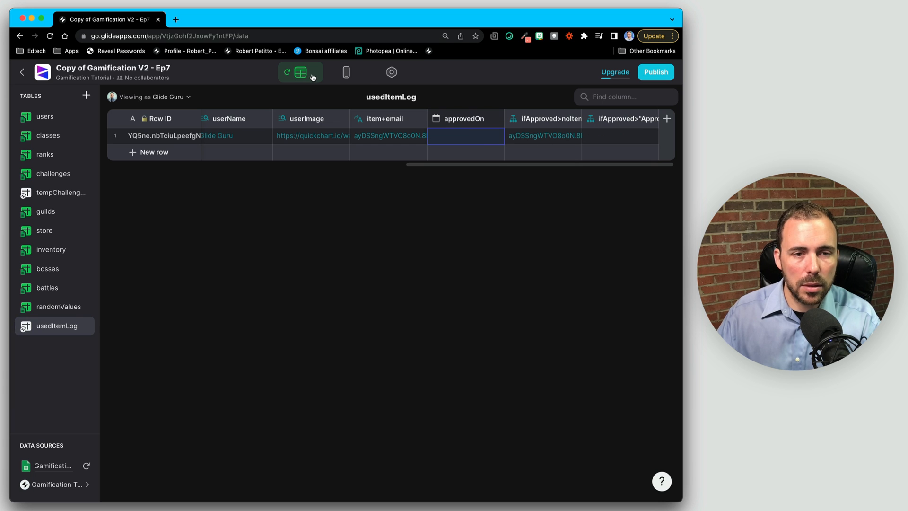
Open the Approved button's action from the Summoning Stone request on the Admin screen and rename the action approve
{"action": "left_click", "coordinate": [345, 70]}
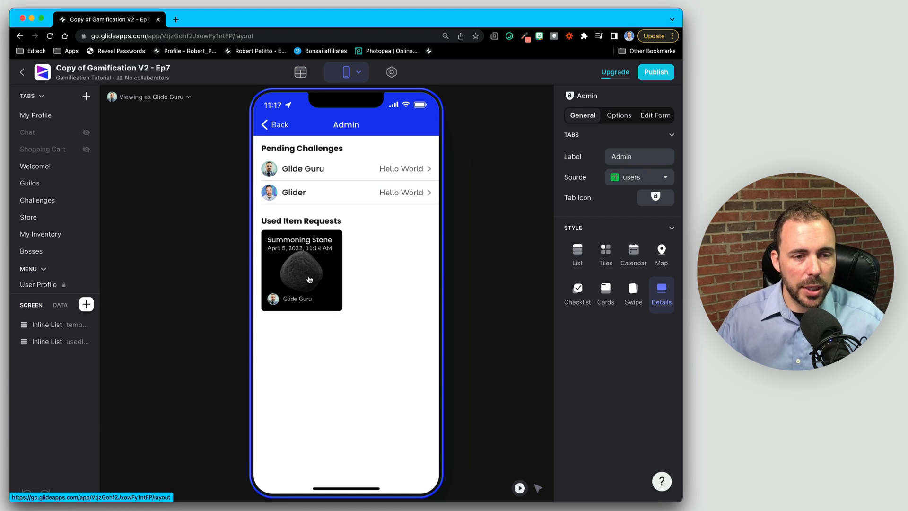
{"action": "left_click", "coordinate": [316, 254]}
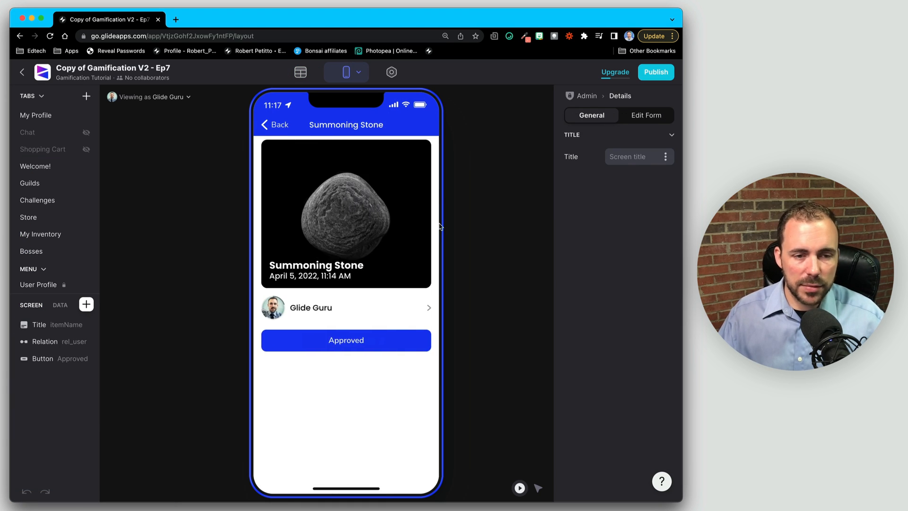
{"action": "left_click", "coordinate": [350, 344]}
{"action": "left_click", "coordinate": [627, 276]}
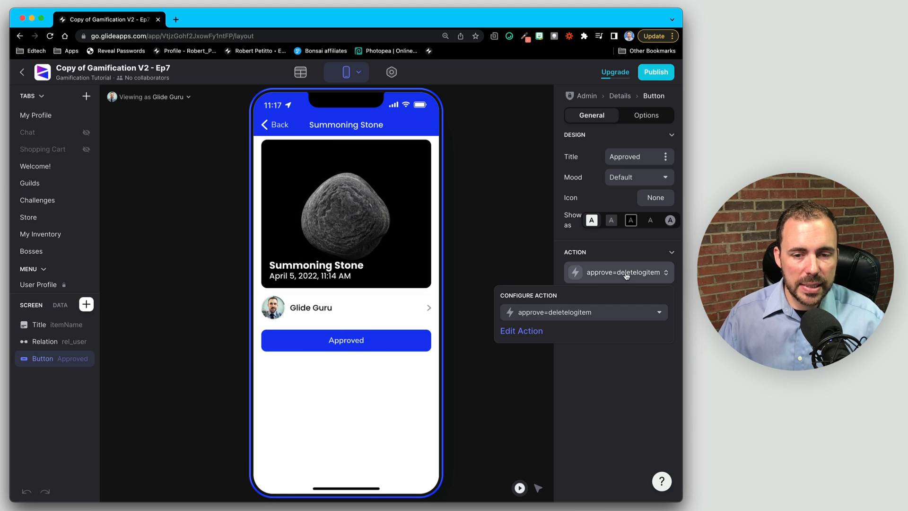
{"action": "left_click", "coordinate": [526, 331]}
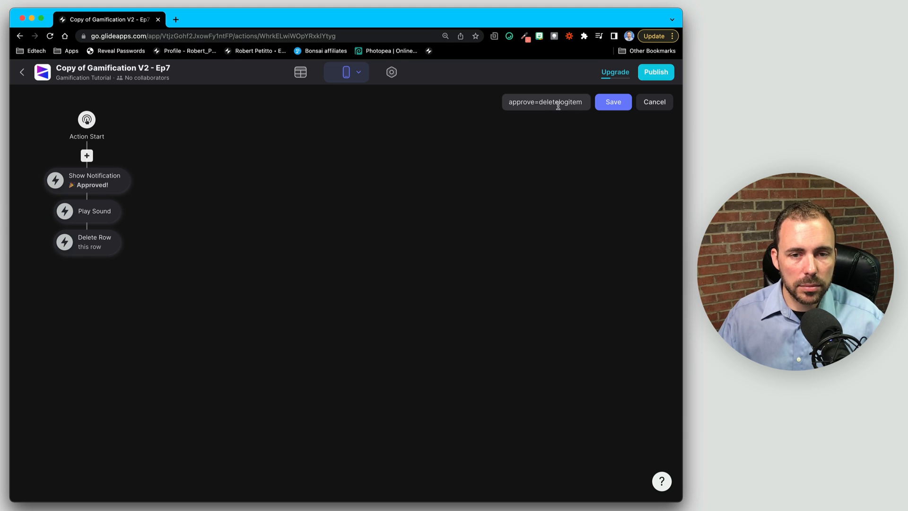
{"action": "left_click_drag", "start_coordinate": [540, 102], "coordinate": [584, 104]}
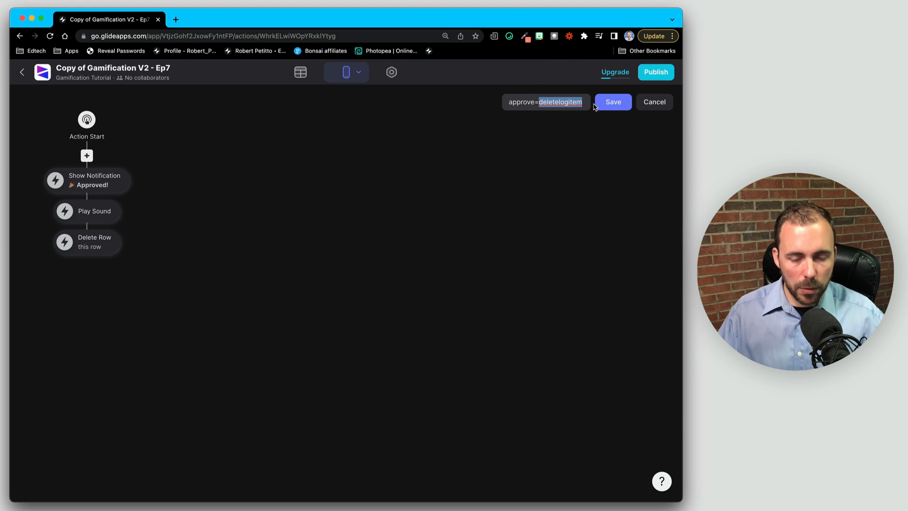
{"action": "key", "text": "BackSpace"}
{"action": "key", "text": "BackSpace"}
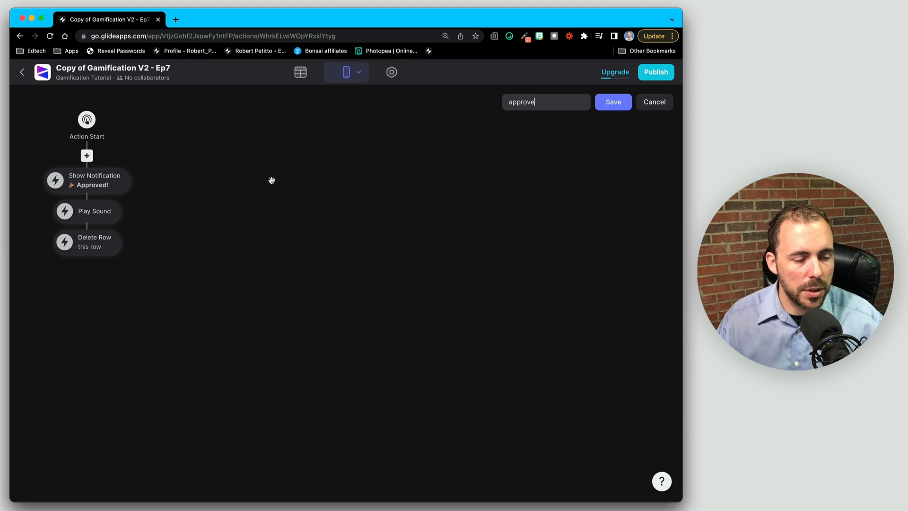
Replace the action's Delete Row step with Set Column Values on this item, setting approvedOn to the current date/time
{"action": "left_click", "coordinate": [113, 244]}
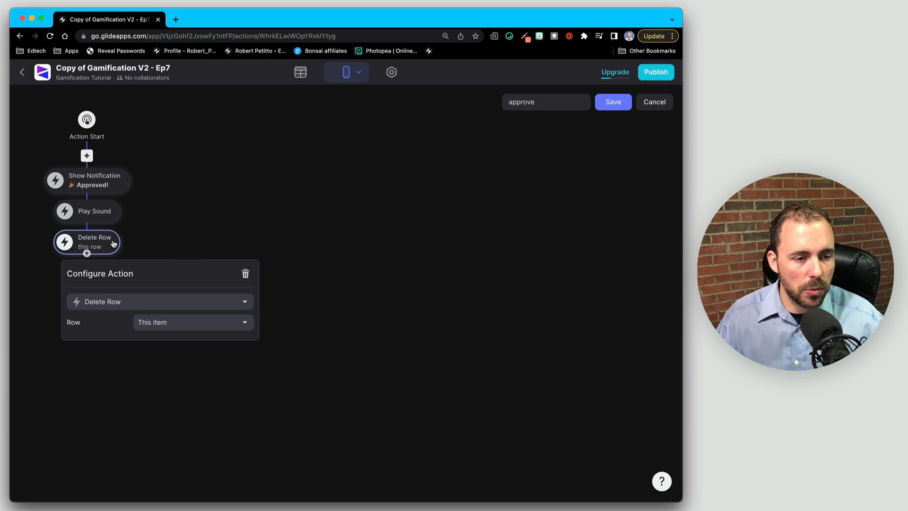
{"action": "left_click", "coordinate": [246, 274]}
{"action": "left_click", "coordinate": [87, 222]}
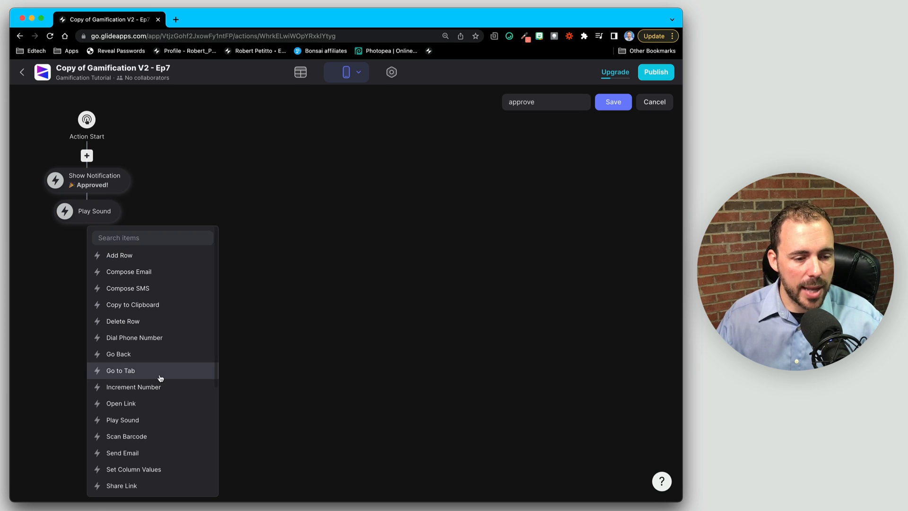
{"action": "left_click", "coordinate": [155, 469]}
{"action": "left_click", "coordinate": [126, 252]}
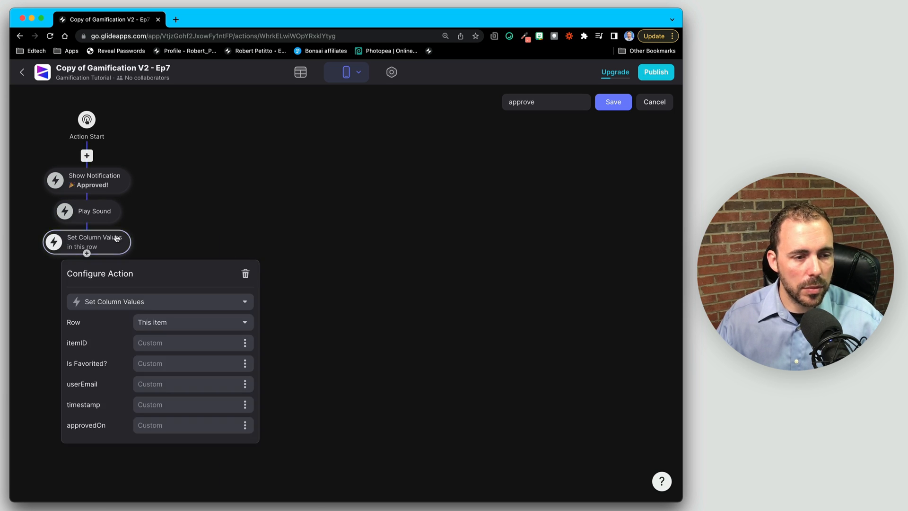
{"action": "left_click", "coordinate": [244, 426]}
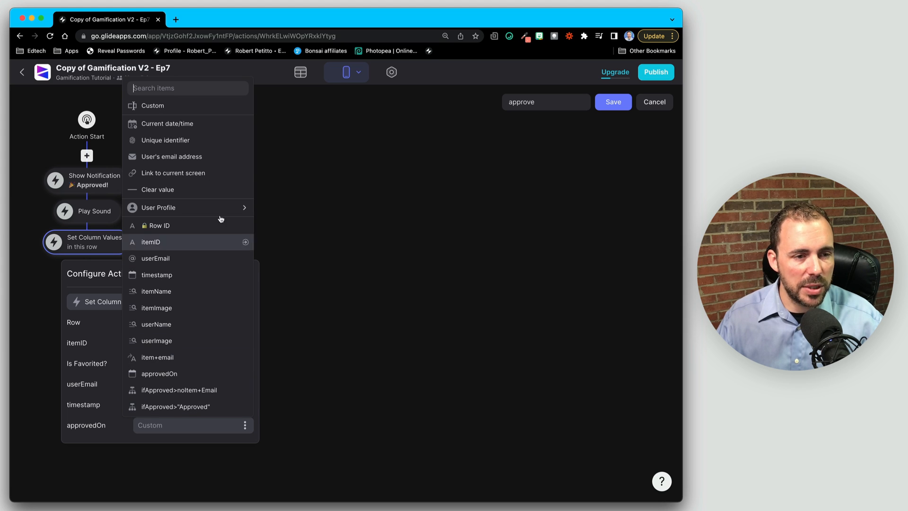
{"action": "left_click", "coordinate": [209, 126]}
{"action": "left_click", "coordinate": [300, 184]}
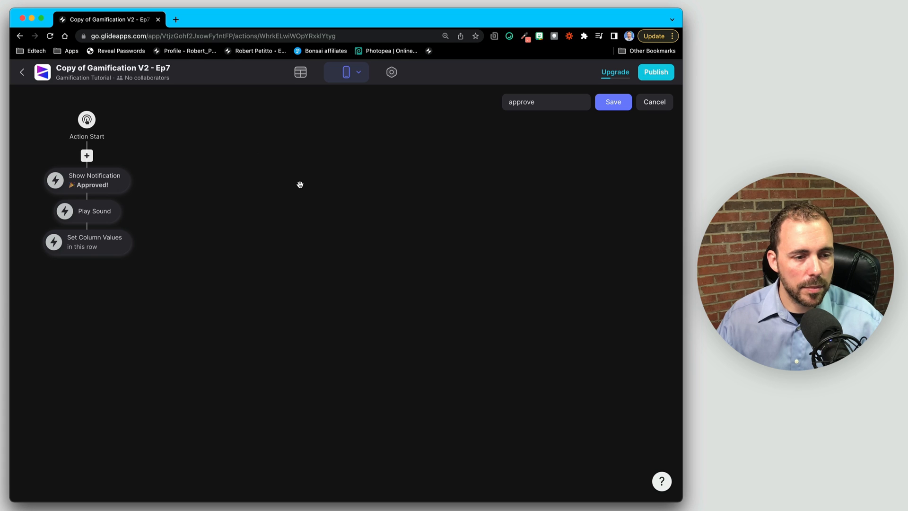
Add a Go Back step after Set Column Values and save the action
{"action": "left_click", "coordinate": [89, 254]}
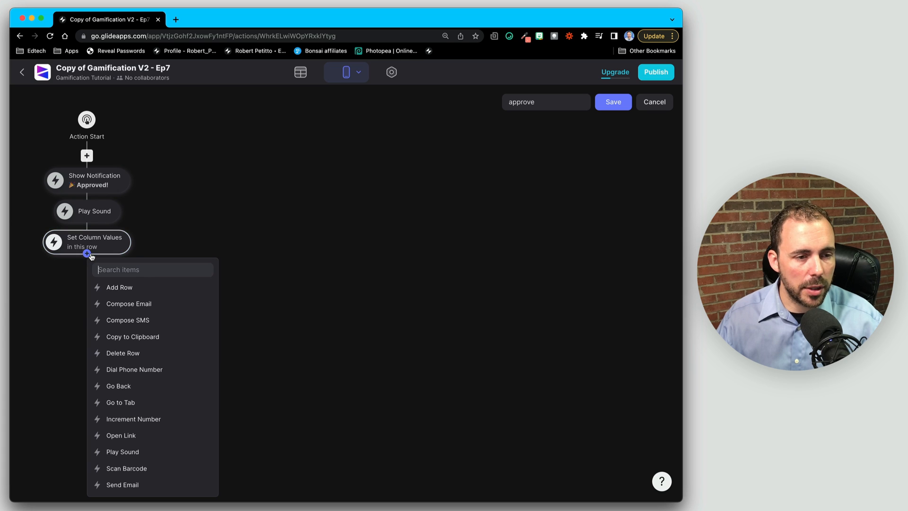
{"action": "left_click", "coordinate": [152, 386]}
{"action": "left_click", "coordinate": [610, 103]}
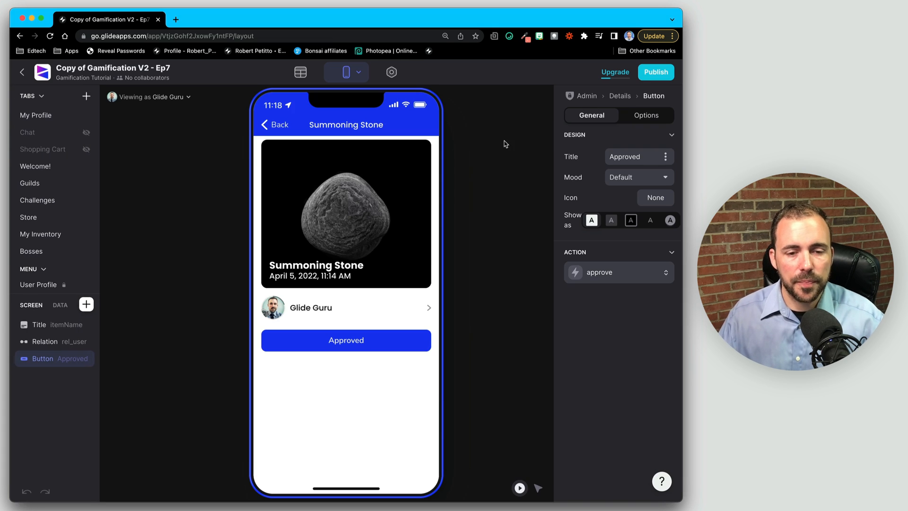
Approve the Summoning Stone request in the app preview, and try using the stone twice from My Inventory
{"action": "left_click", "coordinate": [343, 347]}
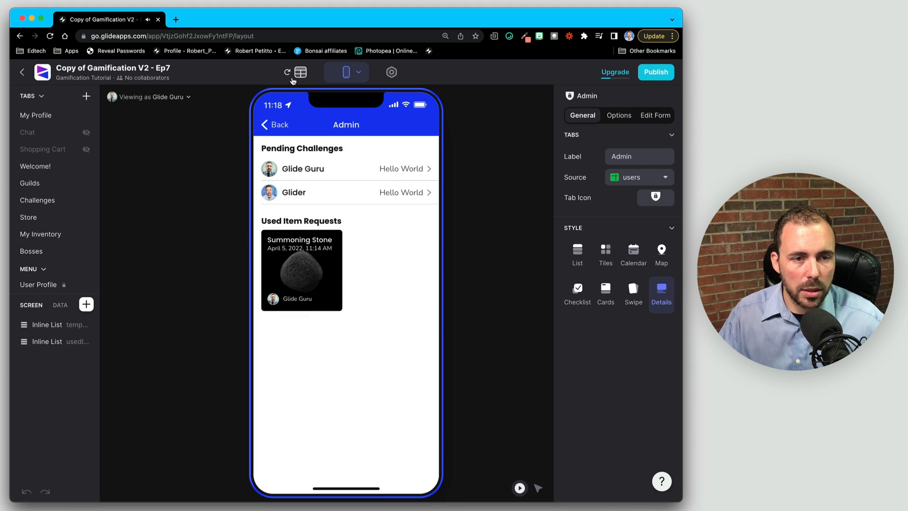
{"action": "left_click", "coordinate": [278, 126]}
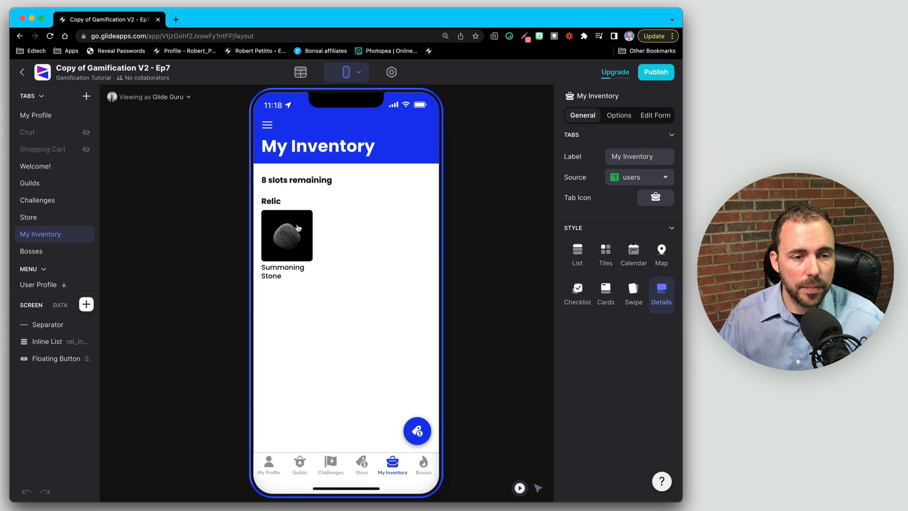
{"action": "left_click", "coordinate": [298, 228]}
{"action": "left_click", "coordinate": [401, 303]}
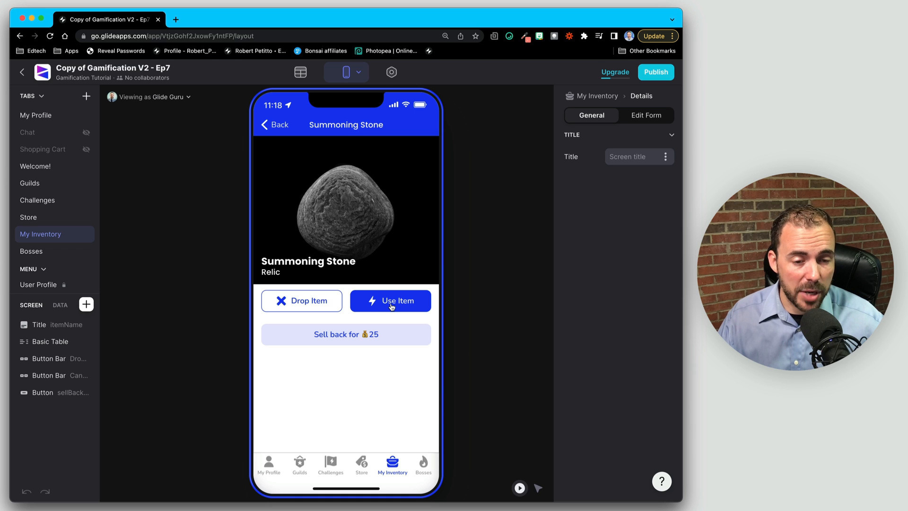
{"action": "left_click", "coordinate": [395, 305]}
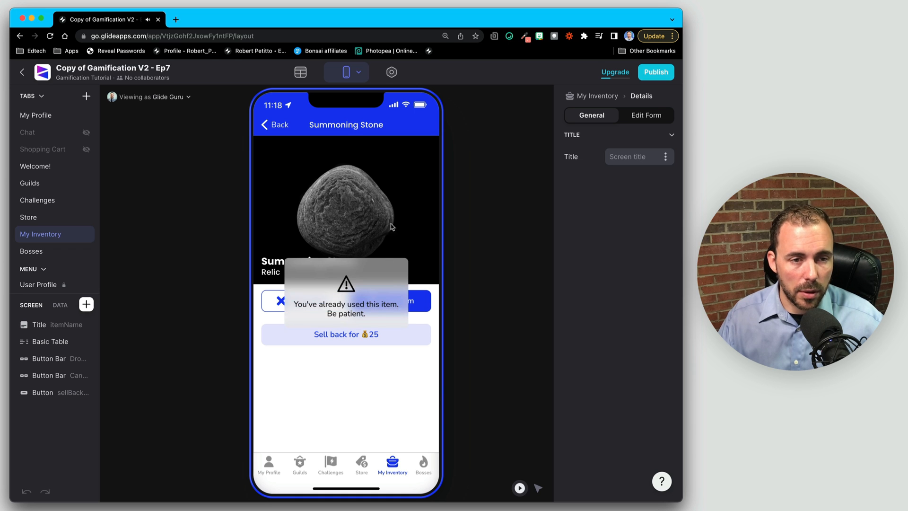
Approve the newest Summoning Stone request from the Admin screen in the app preview
{"action": "left_click", "coordinate": [279, 125]}
{"action": "left_click", "coordinate": [270, 125]}
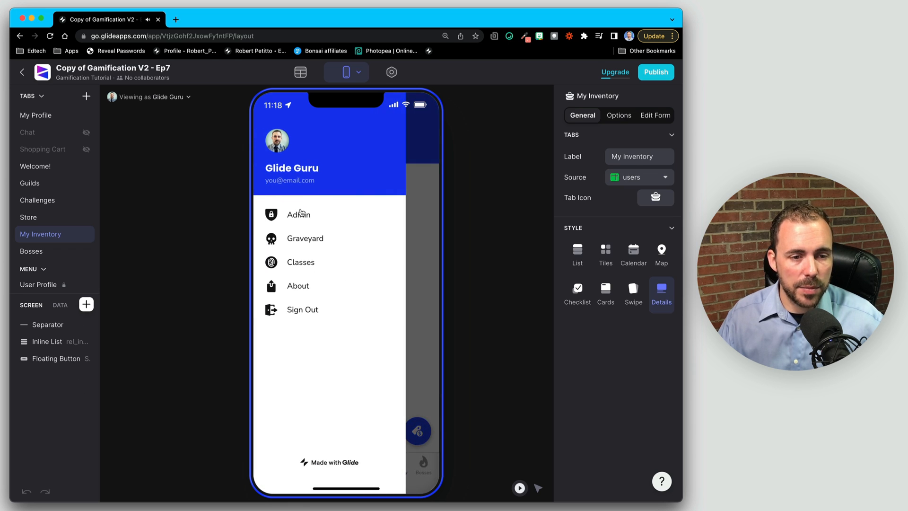
{"action": "left_click", "coordinate": [300, 213]}
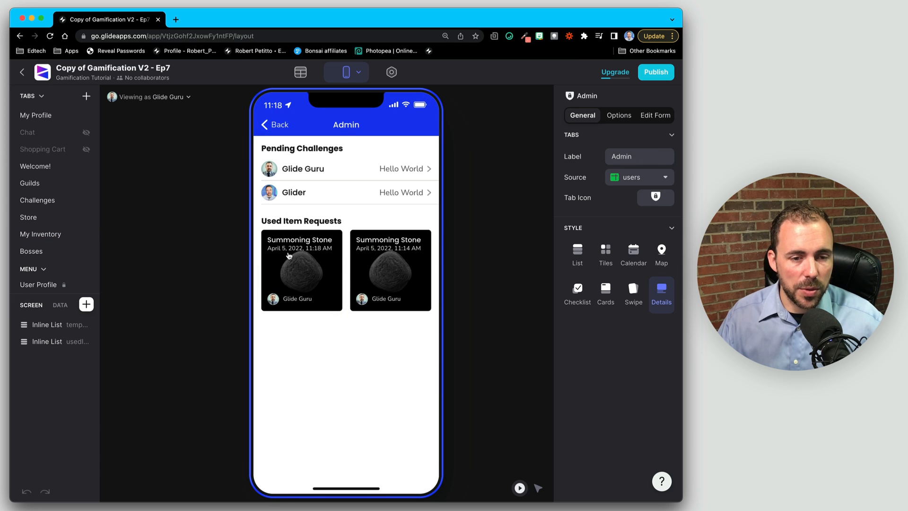
{"action": "left_click", "coordinate": [310, 269]}
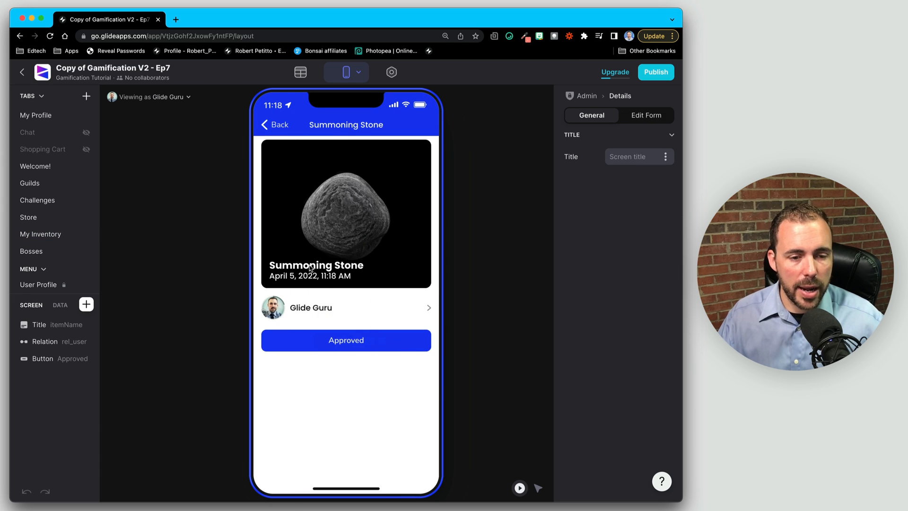
{"action": "left_click", "coordinate": [354, 345]}
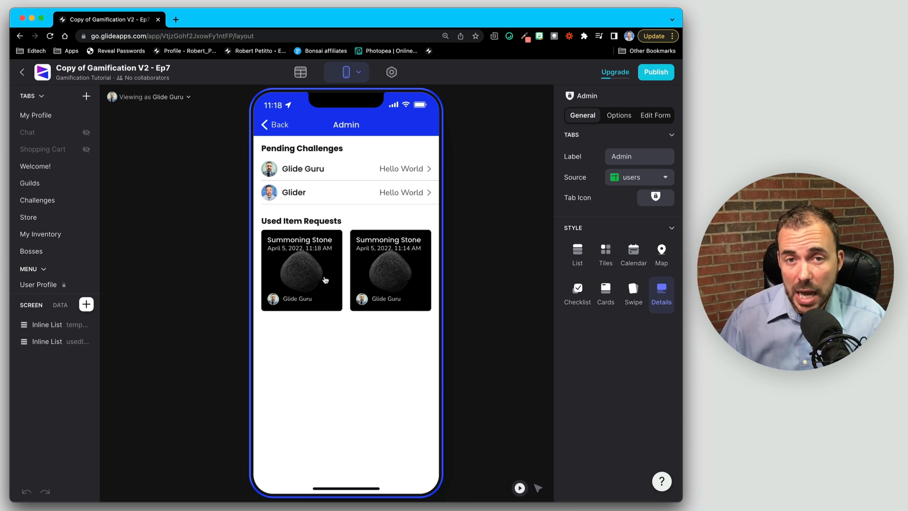
Set the Used Item Requests list's tag overlay to the ifApproved>"Approved" column and its tile orientation to horizontal
{"action": "left_click", "coordinate": [369, 279]}
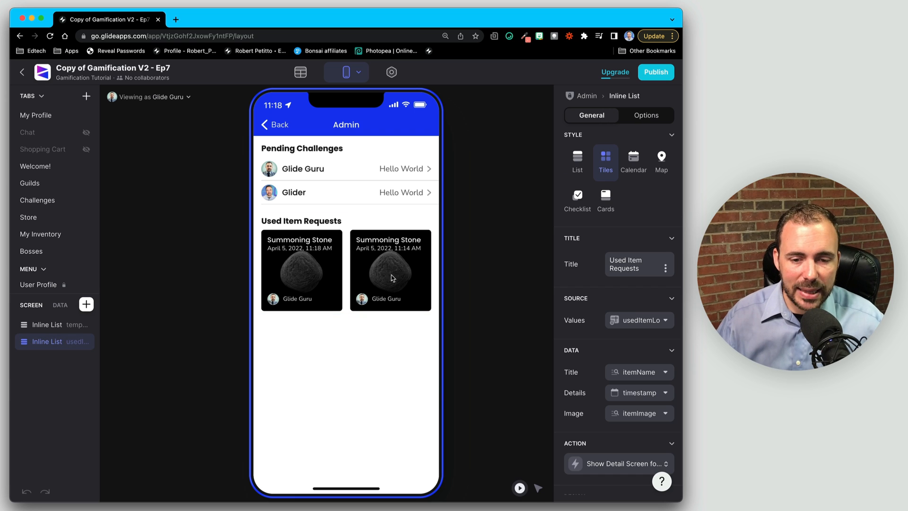
{"action": "scroll", "coordinate": [637, 352], "scroll_direction": "down", "scroll_amount": 10}
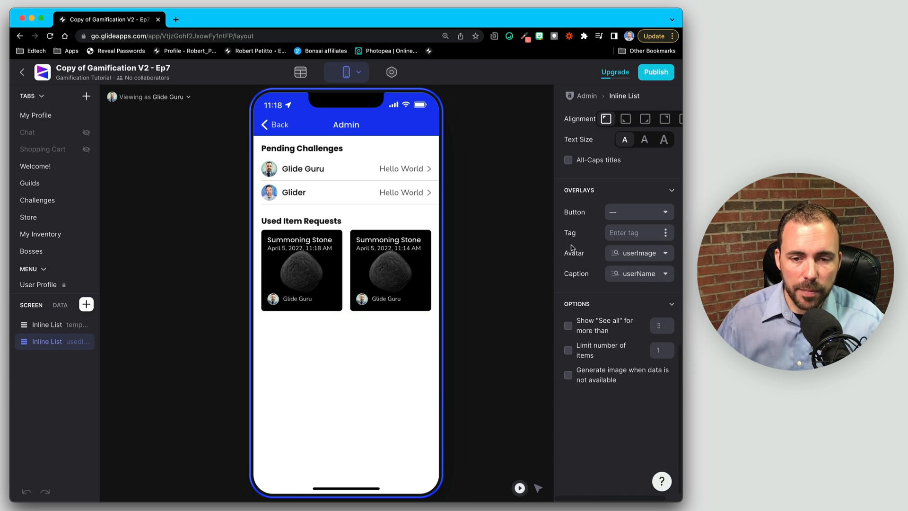
{"action": "left_click", "coordinate": [666, 232]}
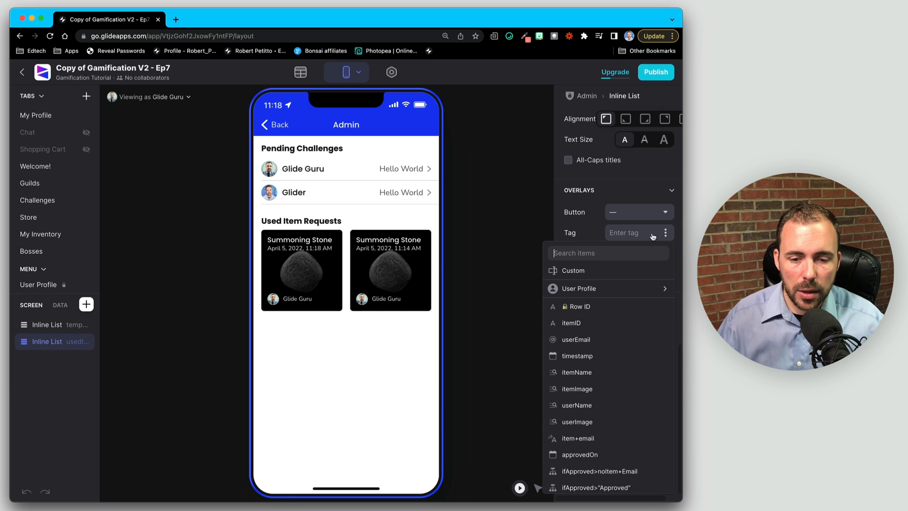
{"action": "left_click", "coordinate": [620, 487]}
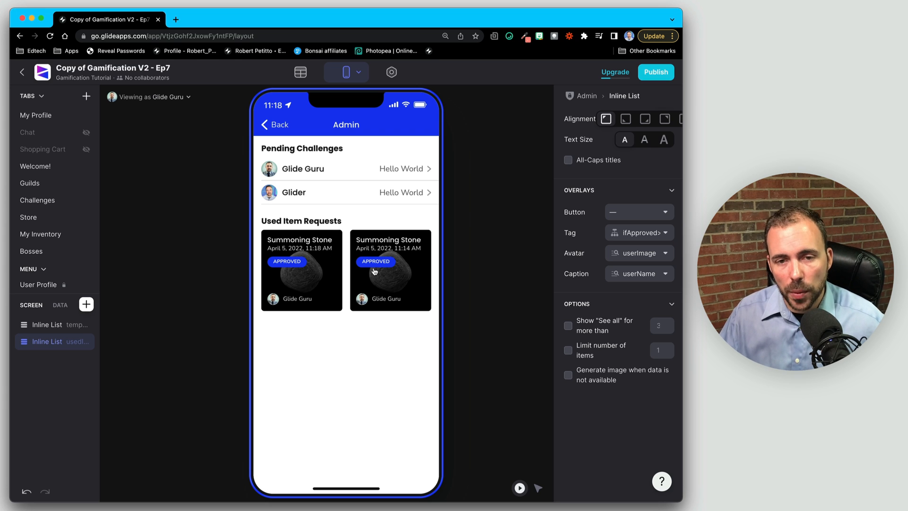
{"action": "scroll", "coordinate": [606, 348], "scroll_direction": "up", "scroll_amount": 5}
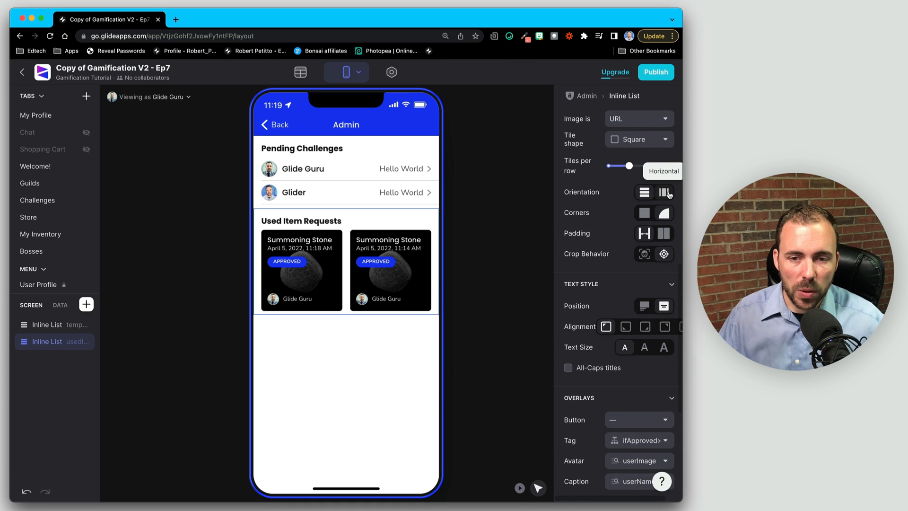
{"action": "left_click", "coordinate": [669, 193]}
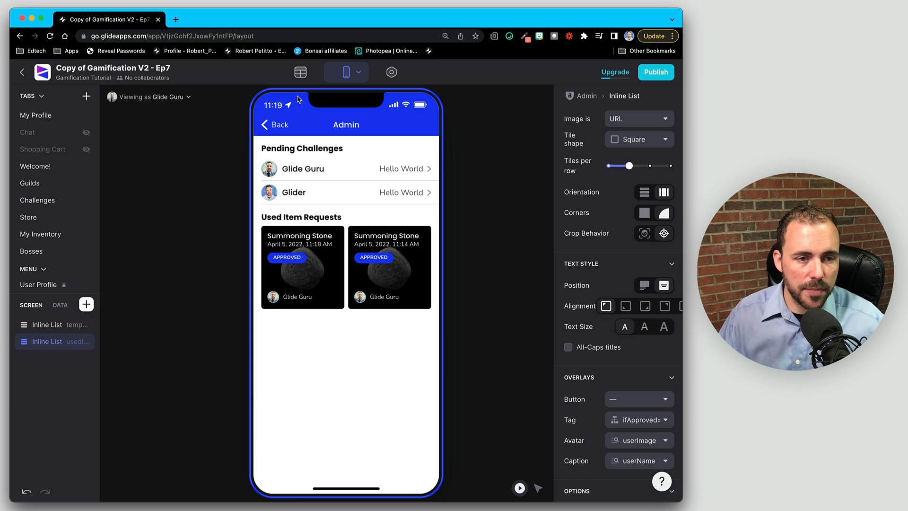
Use the Summoning Stone from My Inventory in the app preview, and approve the resulting request on the Admin screen
{"action": "left_click", "coordinate": [274, 125]}
{"action": "left_click", "coordinate": [310, 218]}
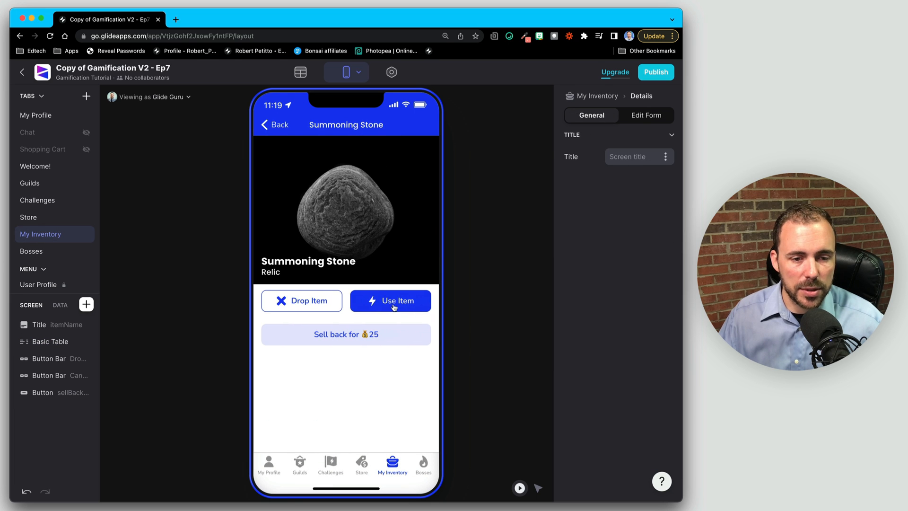
{"action": "left_click", "coordinate": [393, 302]}
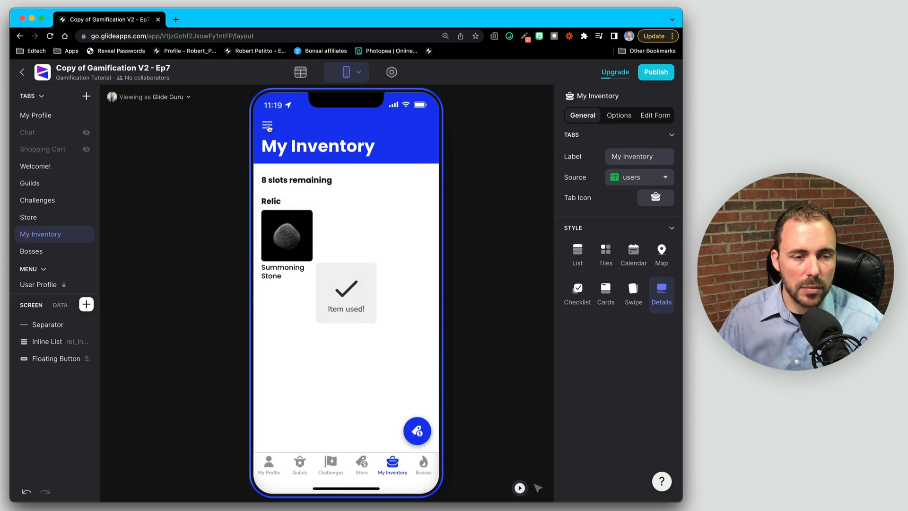
{"action": "left_click", "coordinate": [298, 214]}
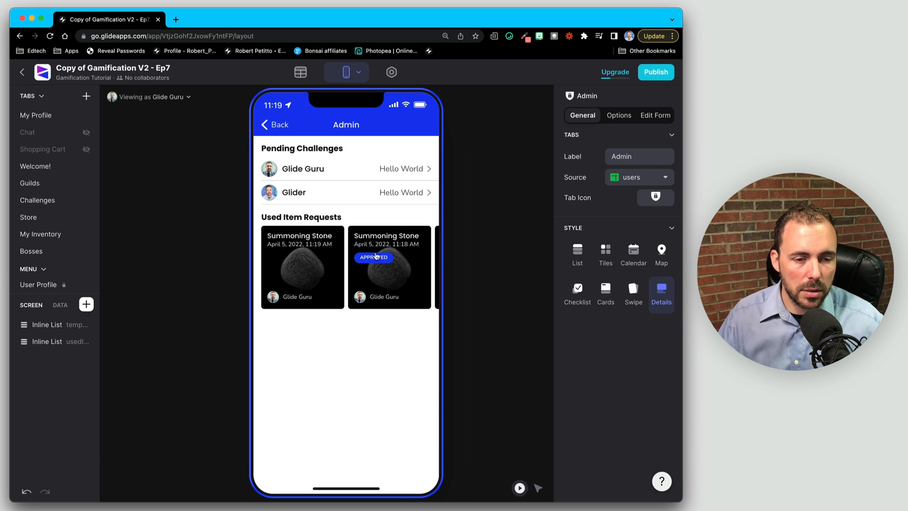
{"action": "left_click", "coordinate": [338, 234]}
{"action": "left_click", "coordinate": [380, 345]}
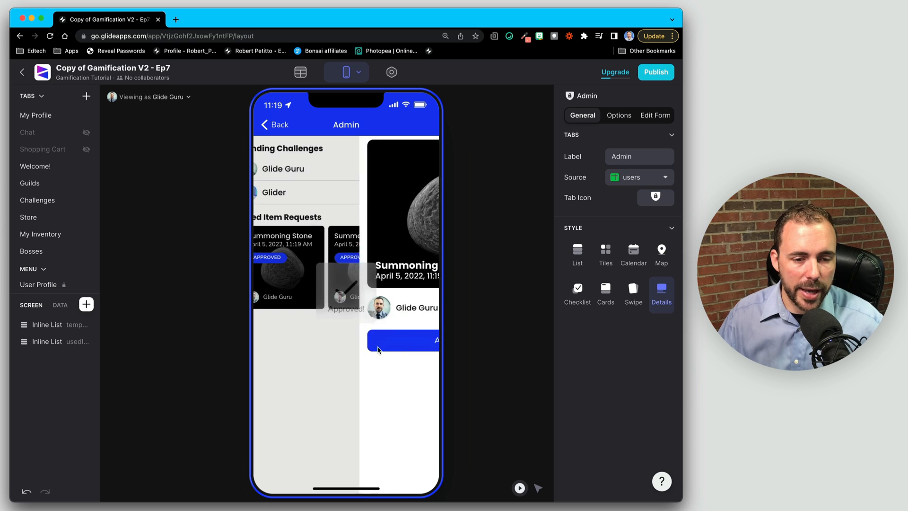
Try the vertical orientation for the Used Item Requests tiles and return them to horizontal
{"action": "left_click", "coordinate": [349, 270], "text": "super"}
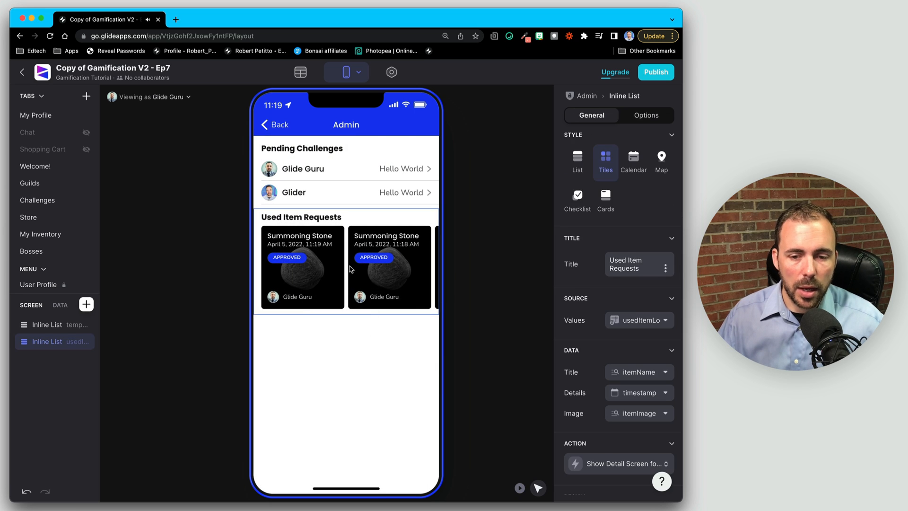
{"action": "scroll", "coordinate": [612, 428], "scroll_direction": "down", "scroll_amount": 3}
{"action": "scroll", "coordinate": [613, 428], "scroll_direction": "down", "scroll_amount": 3}
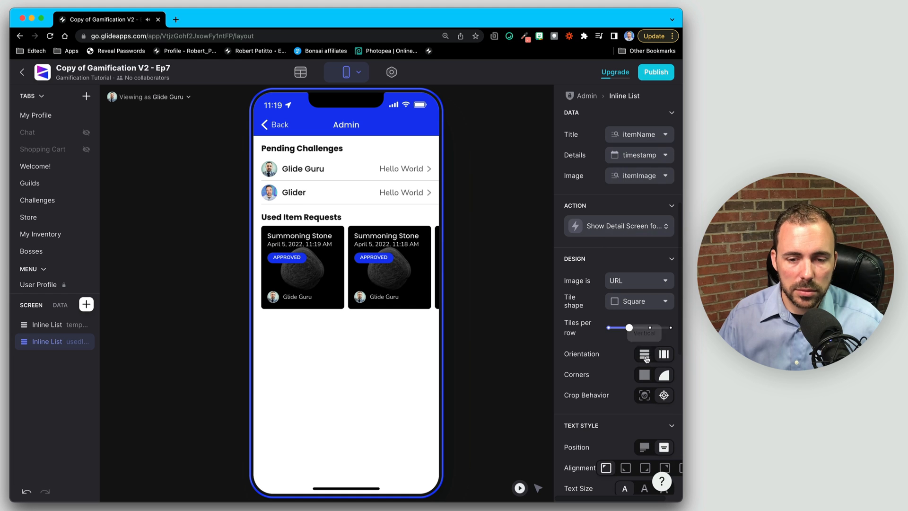
{"action": "left_click", "coordinate": [646, 358]}
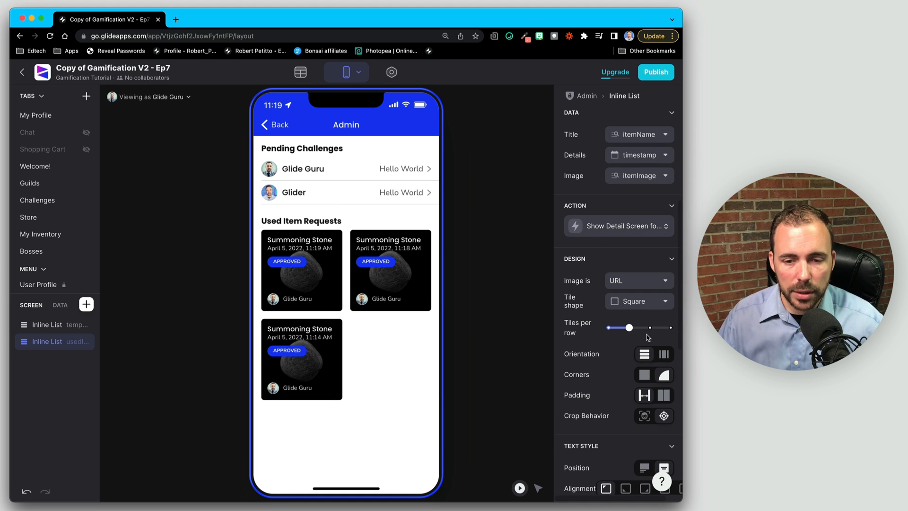
{"action": "left_click", "coordinate": [665, 354]}
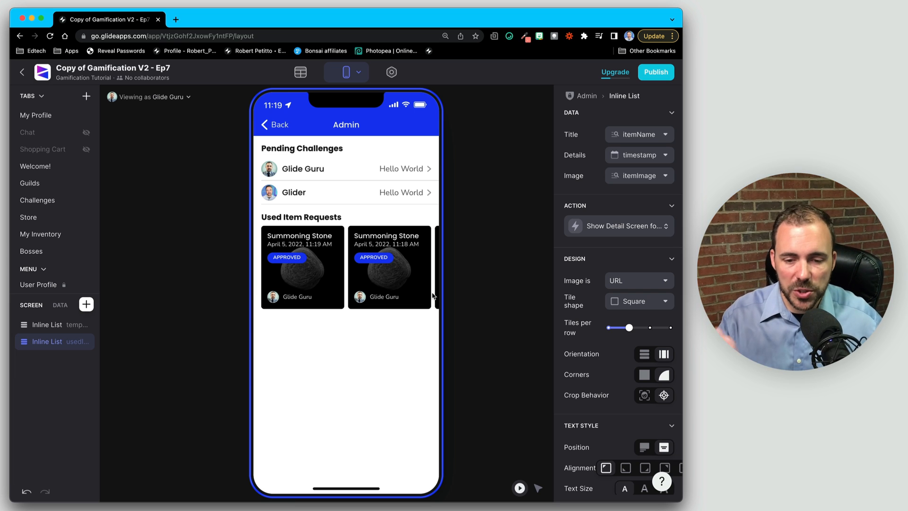
Turn off the Show "See all" option for the Used Item Requests list and check the sideways scrolling of its tiles
{"action": "scroll", "coordinate": [597, 348], "scroll_direction": "down", "scroll_amount": 6}
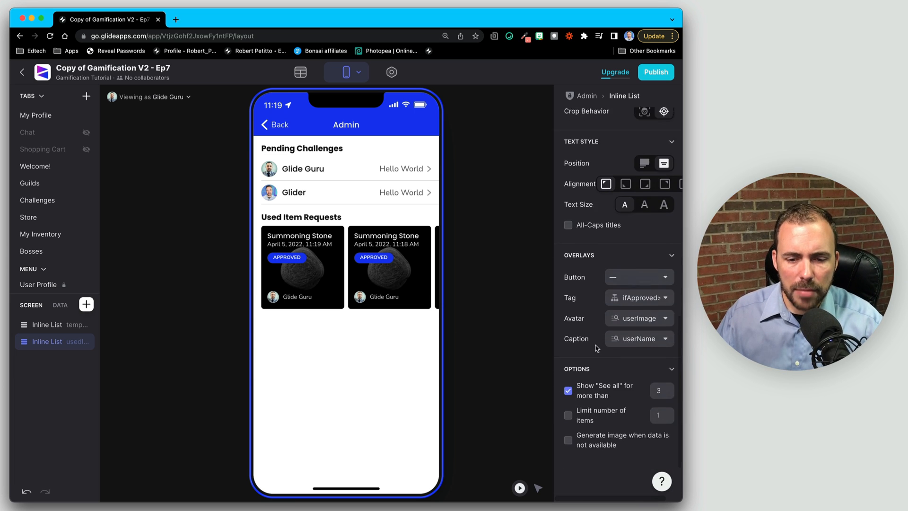
{"action": "scroll", "coordinate": [597, 349], "scroll_direction": "down", "scroll_amount": 1}
{"action": "left_click", "coordinate": [569, 349]}
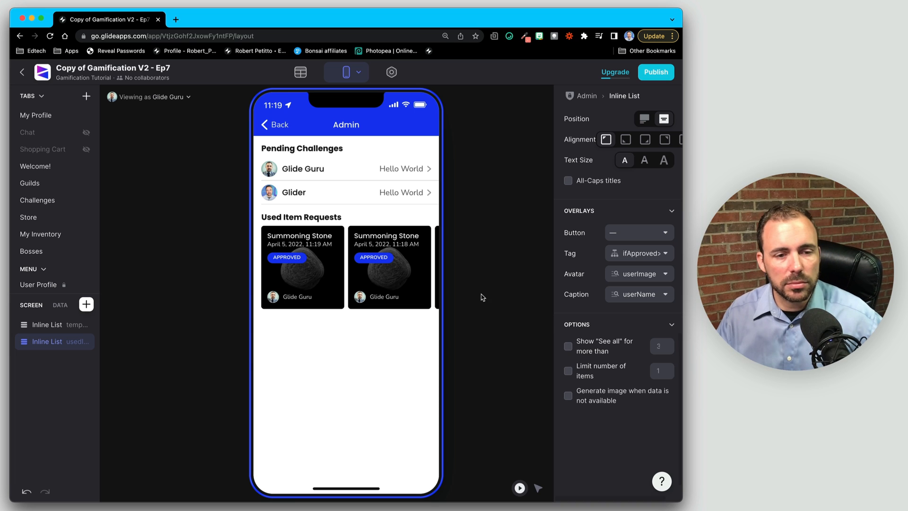
{"action": "scroll", "coordinate": [408, 280], "scroll_direction": "right", "scroll_amount": 2}
{"action": "scroll", "coordinate": [407, 280], "scroll_direction": "left", "scroll_amount": 2}
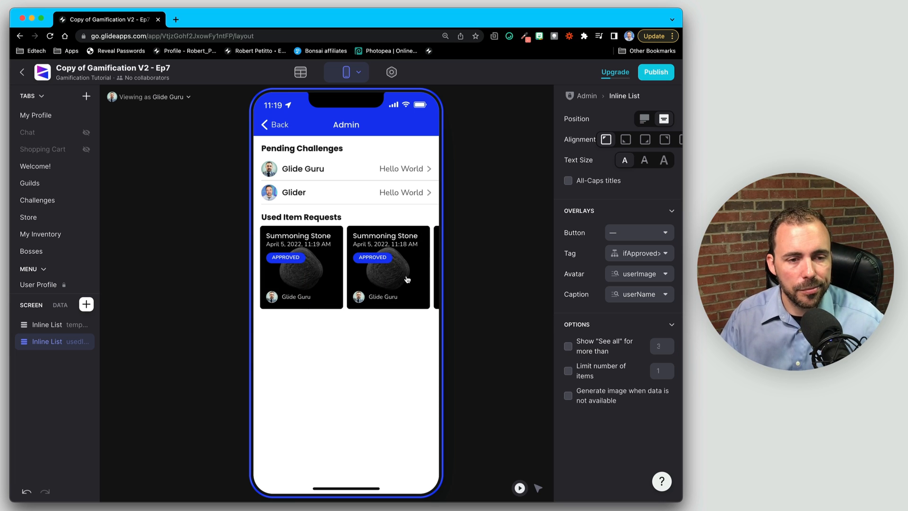